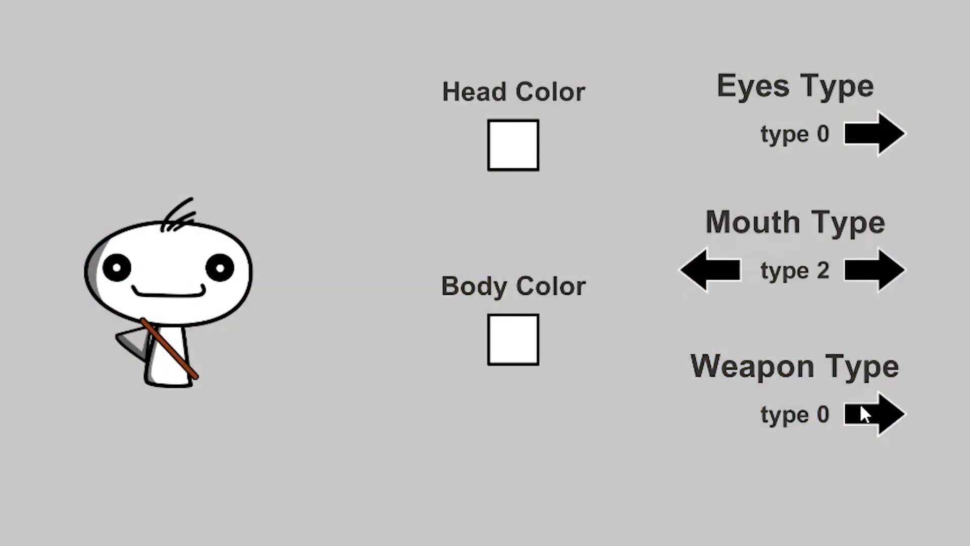
Step: Cycle the weapon and eye types, and set the head to yellow and pick a body colour
left_click(863, 412)
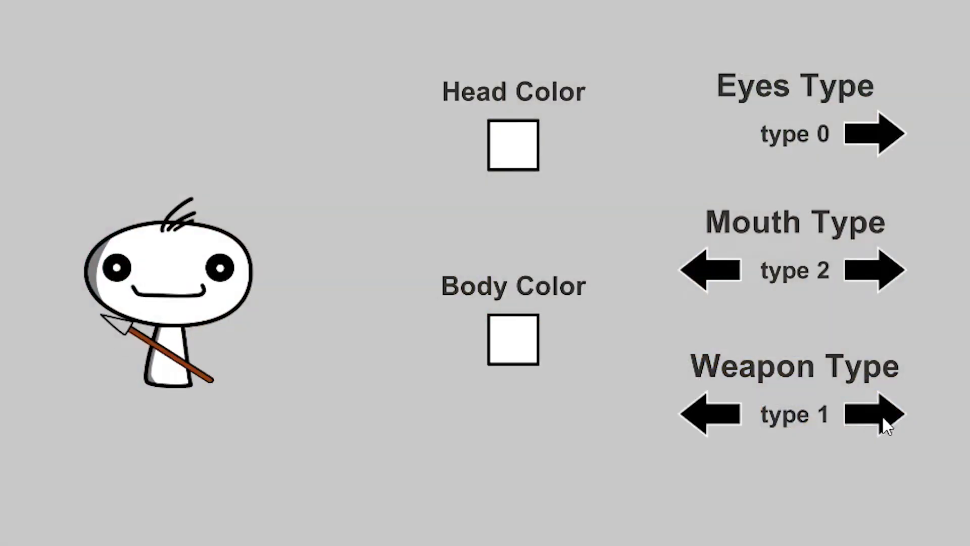
left_click(881, 422)
left_click(874, 134)
left_click(874, 134)
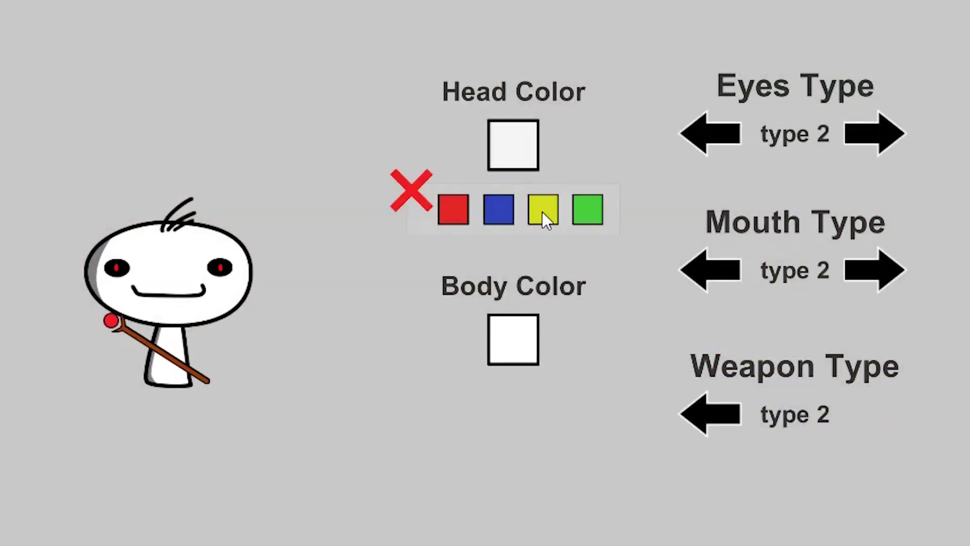
left_click(542, 211)
left_click(513, 338)
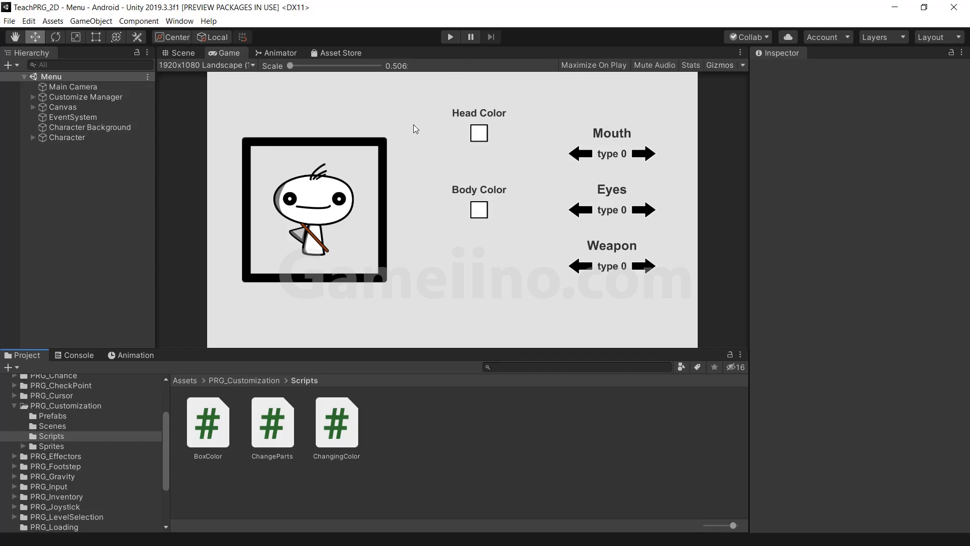
Step: Run the game and test parts: eyes back to type 1, red-tipped staff weapon, mouth type 3
left_click(450, 37)
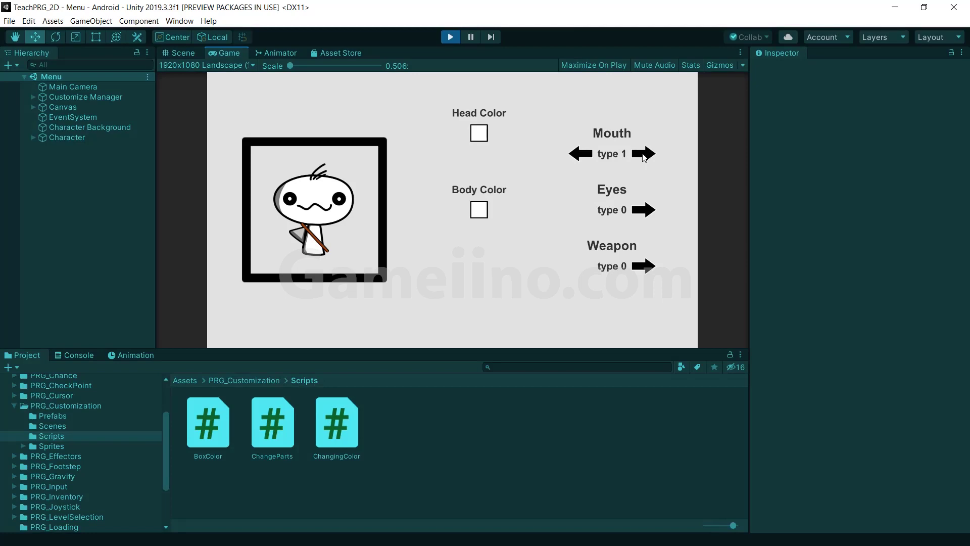
left_click(646, 213)
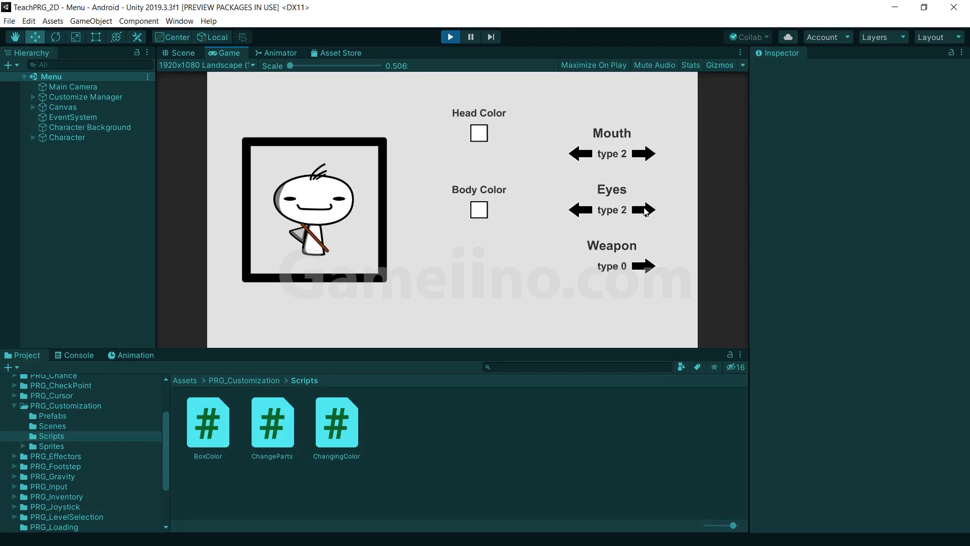
left_click(578, 212)
left_click(649, 267)
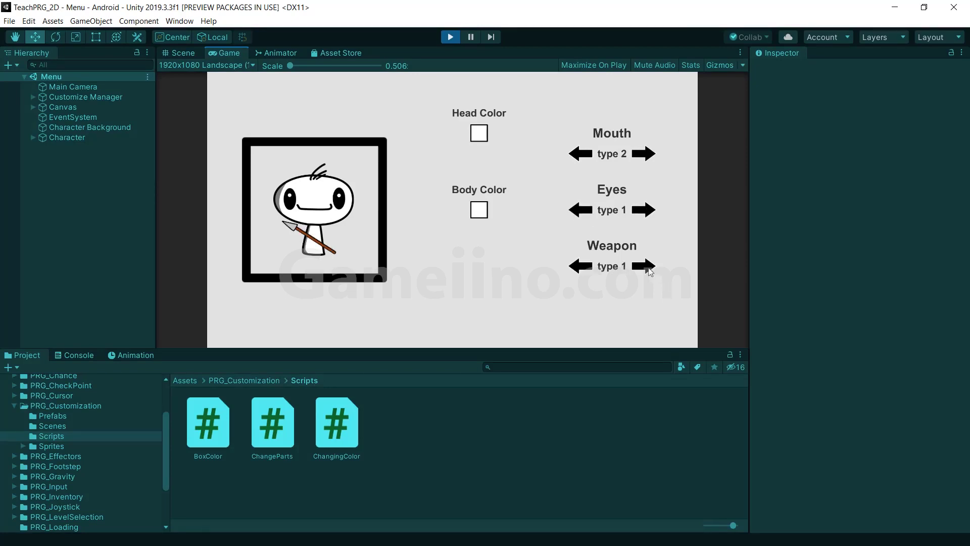
left_click(649, 268)
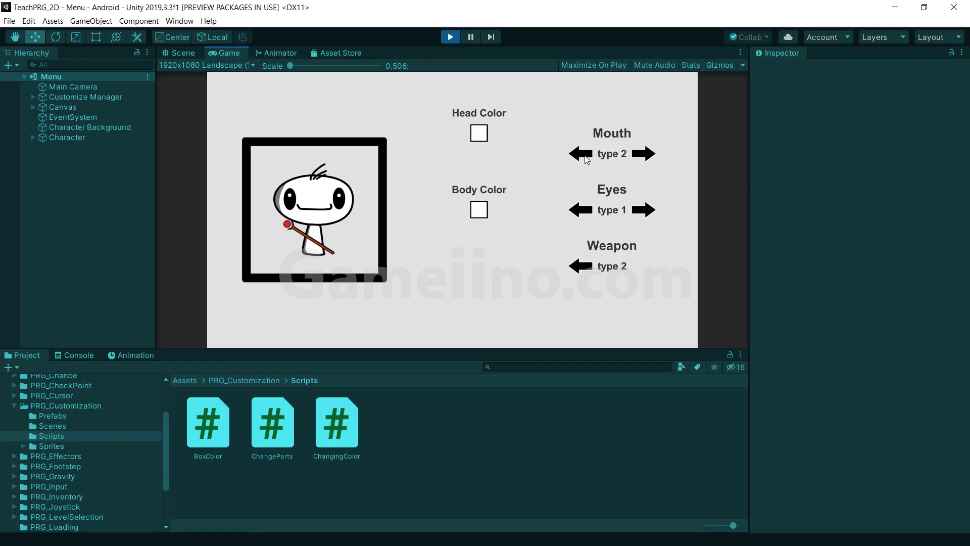
left_click(648, 156)
left_click(648, 156)
Step: Make the character's head yellow and body green, then stop the game
left_click(478, 134)
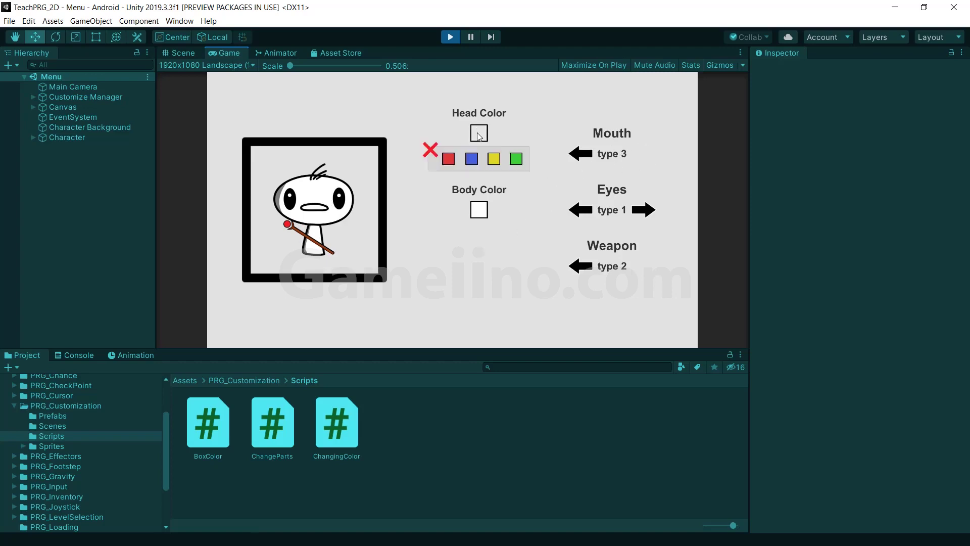
left_click(495, 160)
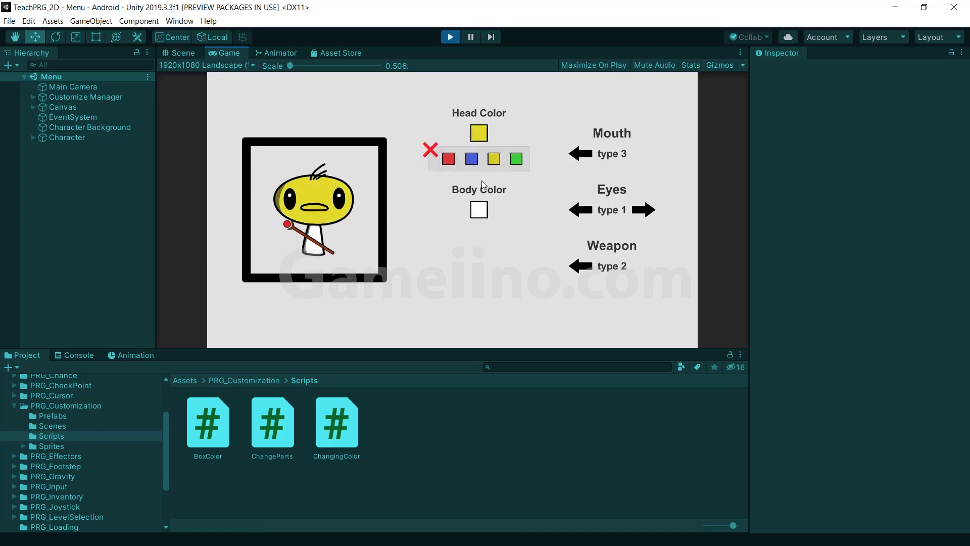
left_click(428, 152)
left_click(480, 216)
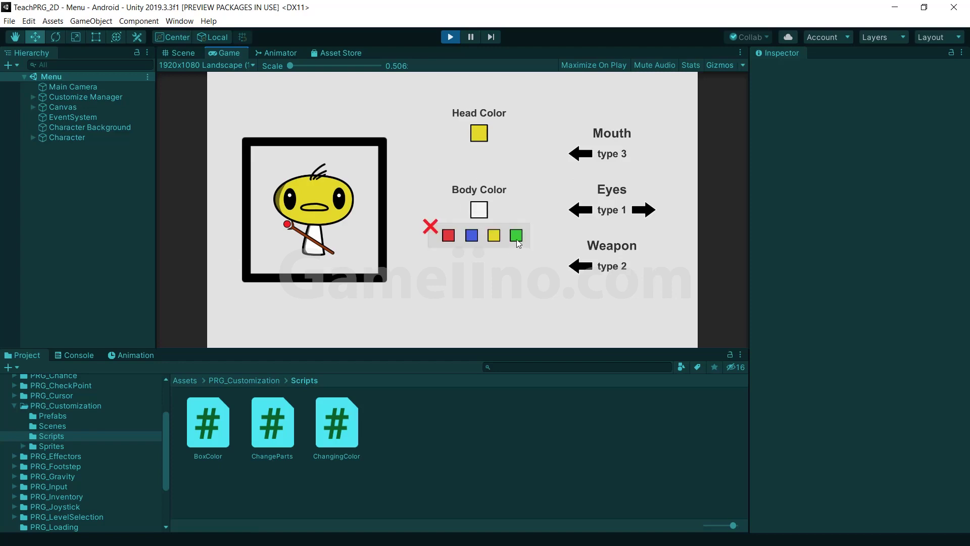
left_click(516, 236)
left_click(429, 227)
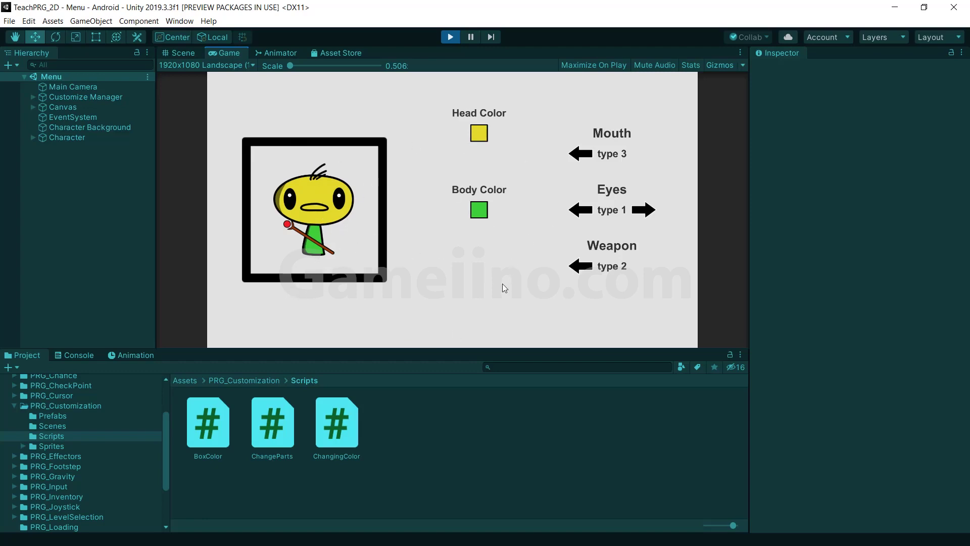
left_click(452, 38)
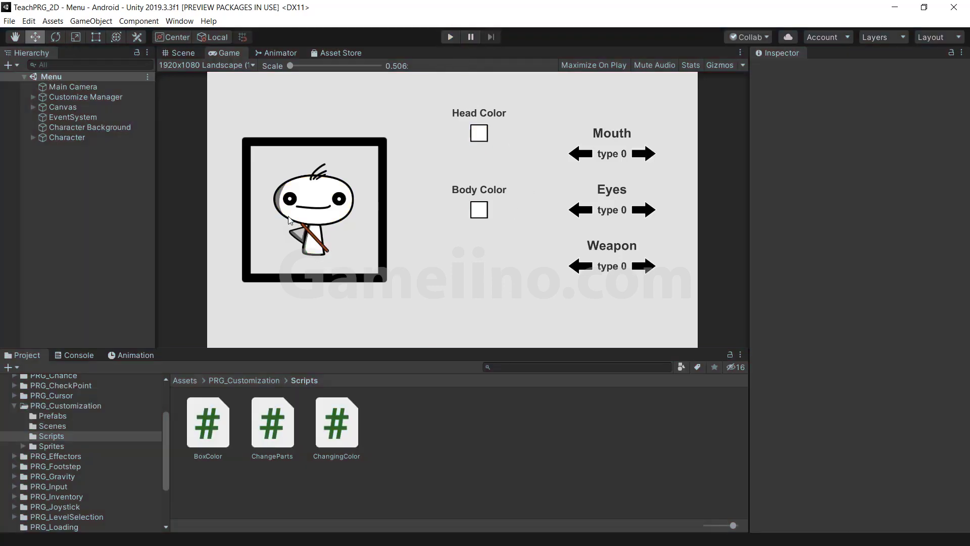
Step: Inspect Character and its Head, Eyes, Mouth, Body and Weapon child objects
left_click(60, 138)
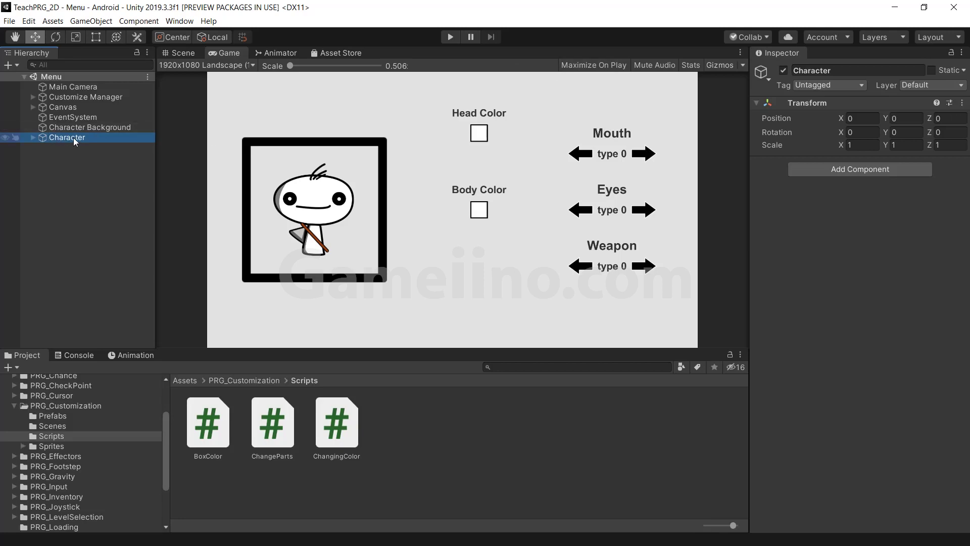
left_click(32, 138)
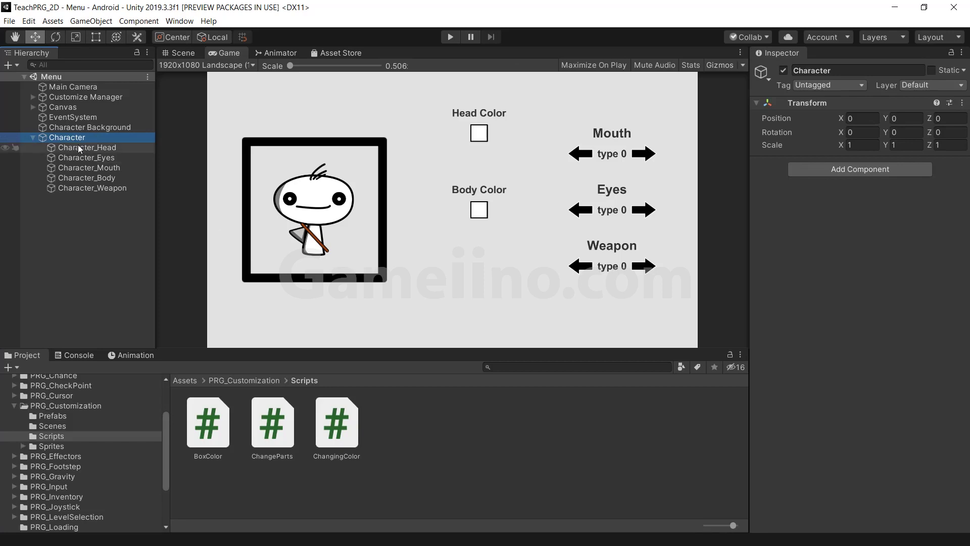
left_click(78, 148)
left_click(77, 158)
left_click(77, 171)
left_click(78, 178)
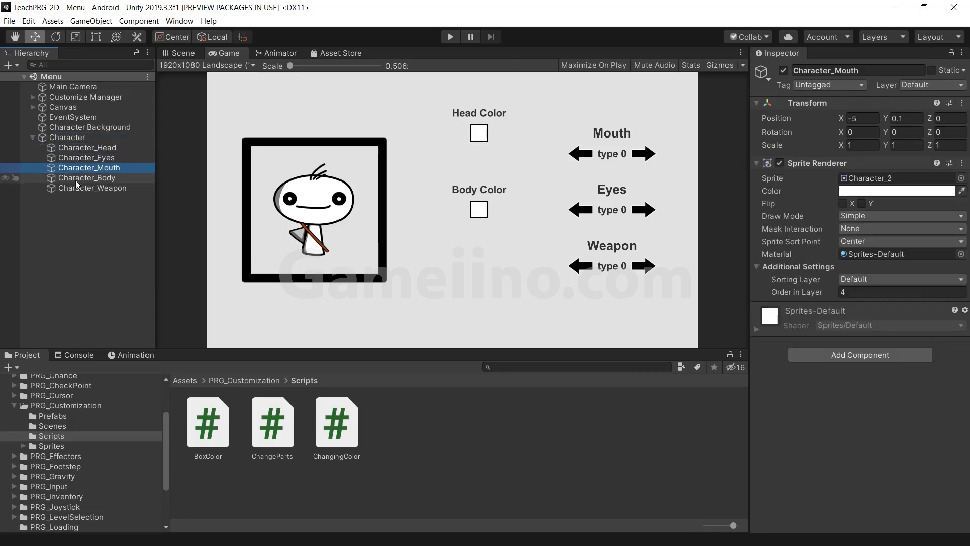
left_click(79, 189)
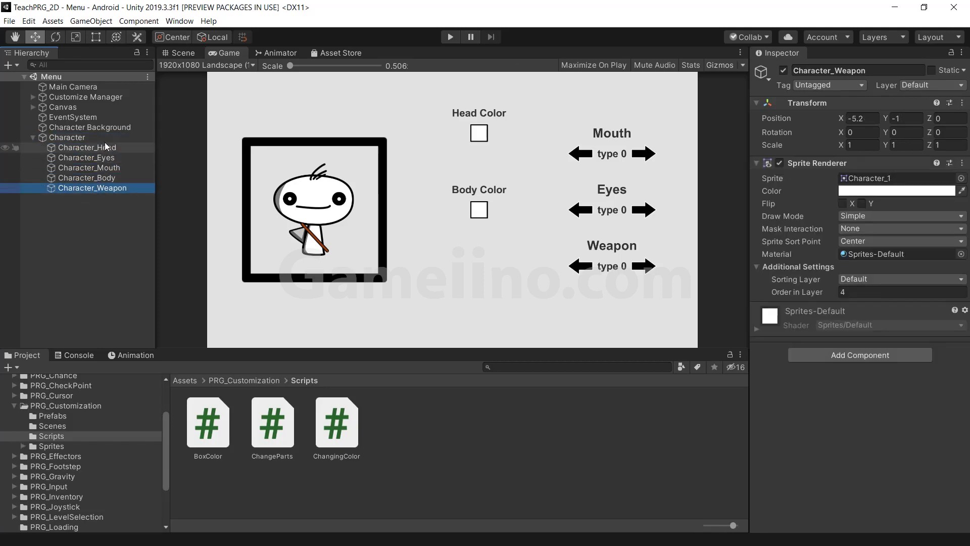
left_click(68, 138)
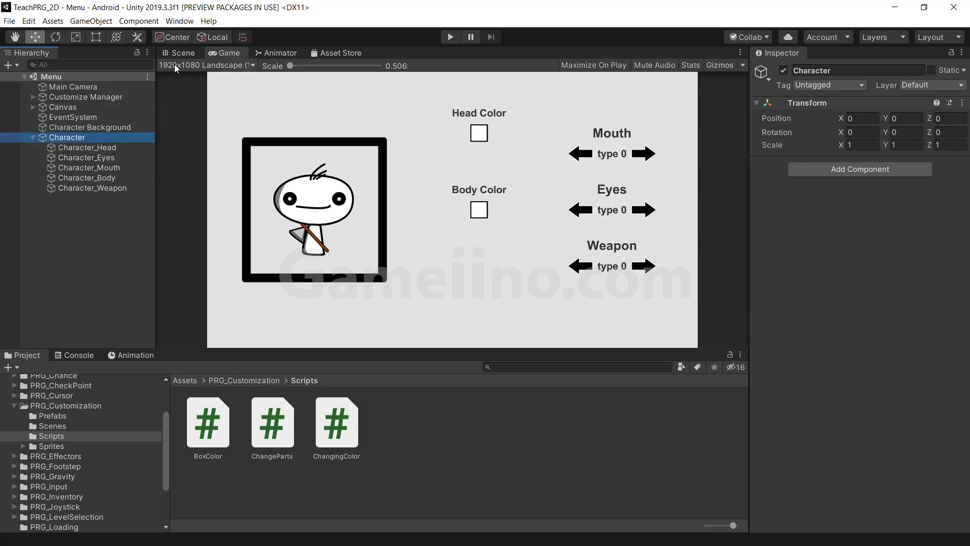
Step: Frame the Character in the Scene view, undo a test move back to X 0, and select Customize Manager
left_click(182, 53)
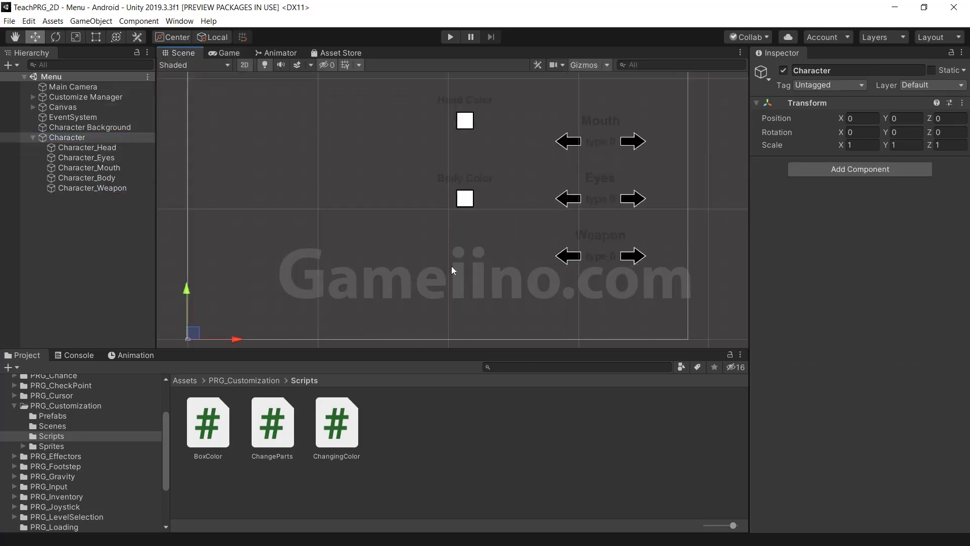
key("f")
left_click_drag(501, 217, 403, 217)
key("ctrl+z")
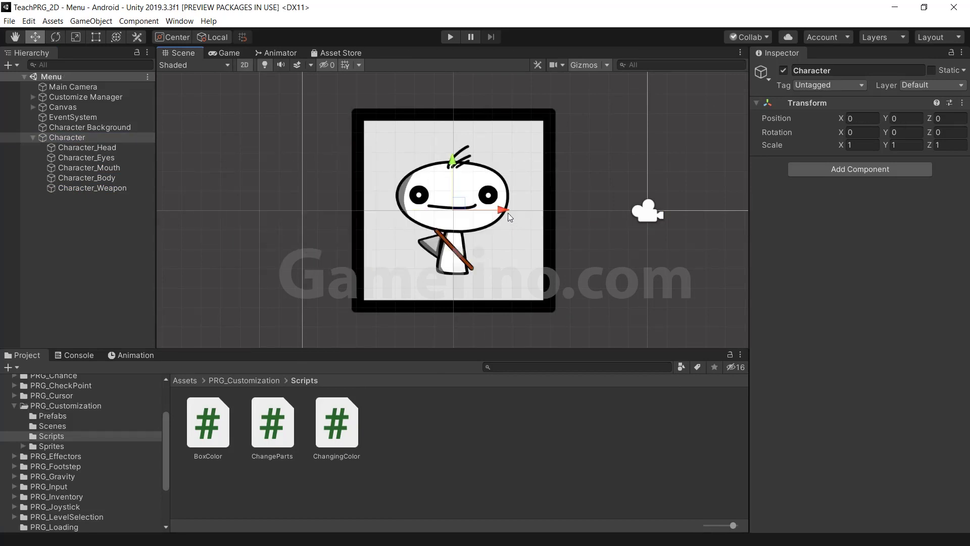
left_click(33, 137)
left_click(50, 98)
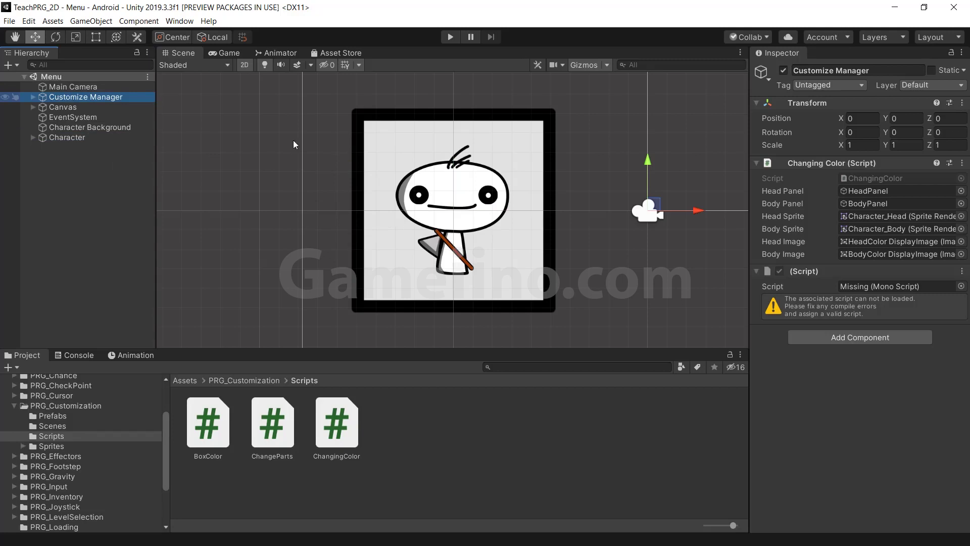
Step: Remove the missing (Script) component from Customize Manager
left_click(962, 271)
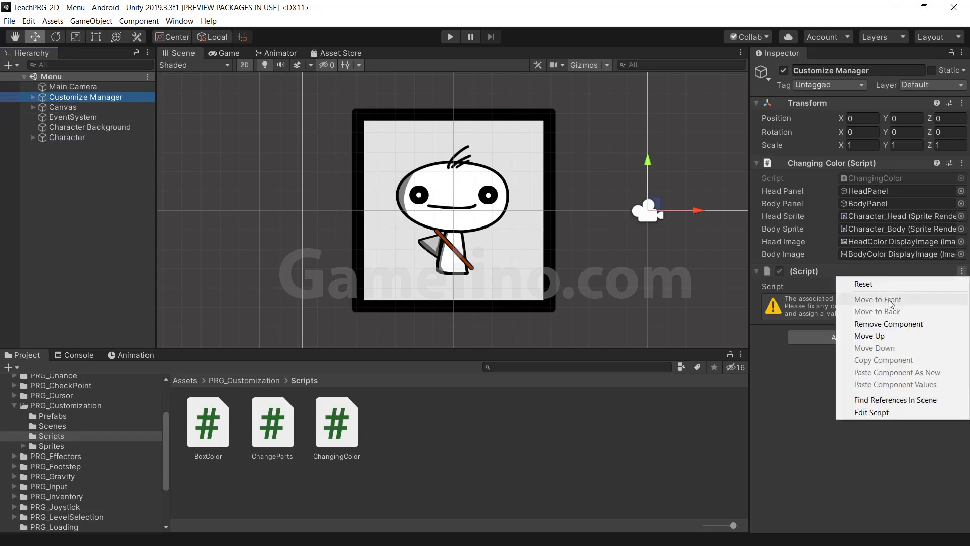
left_click(866, 320)
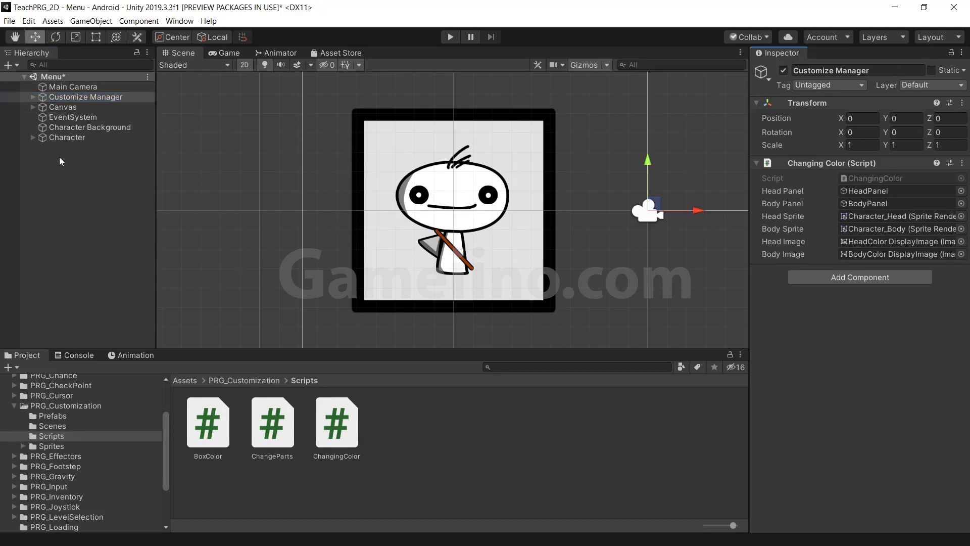
left_click(63, 137)
left_click(71, 97)
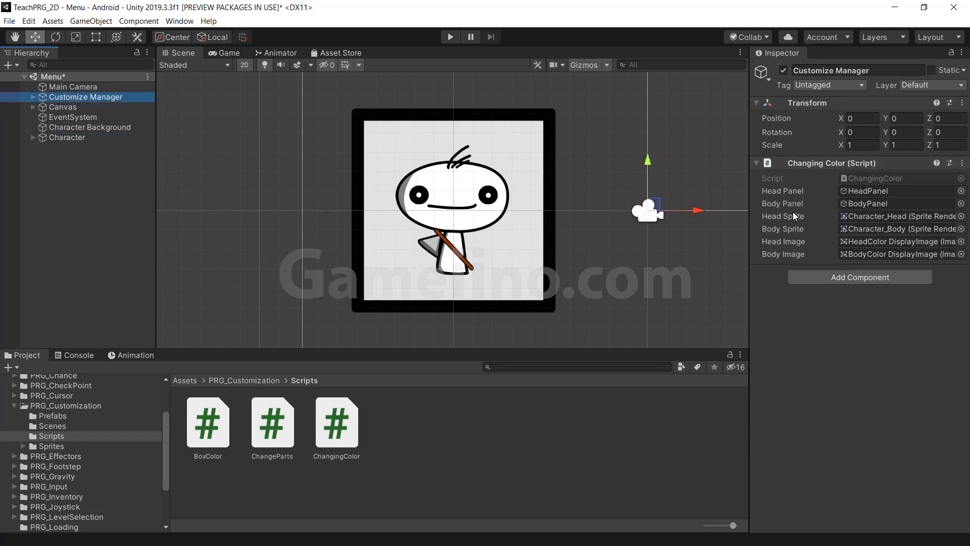
Step: Inspect the Customize Mouth, Eye and Weapon Change Parts settings and open the ChangeParts script
left_click(32, 96)
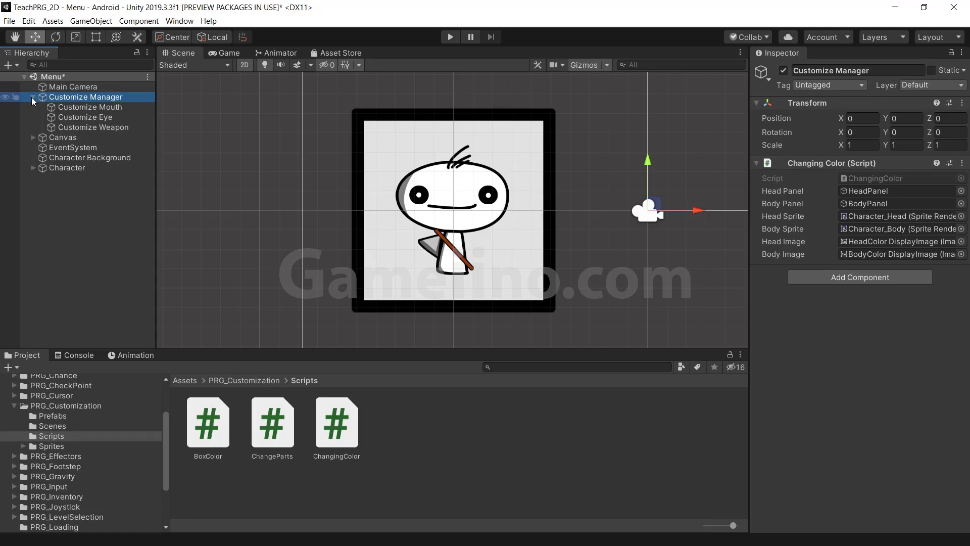
left_click(68, 107)
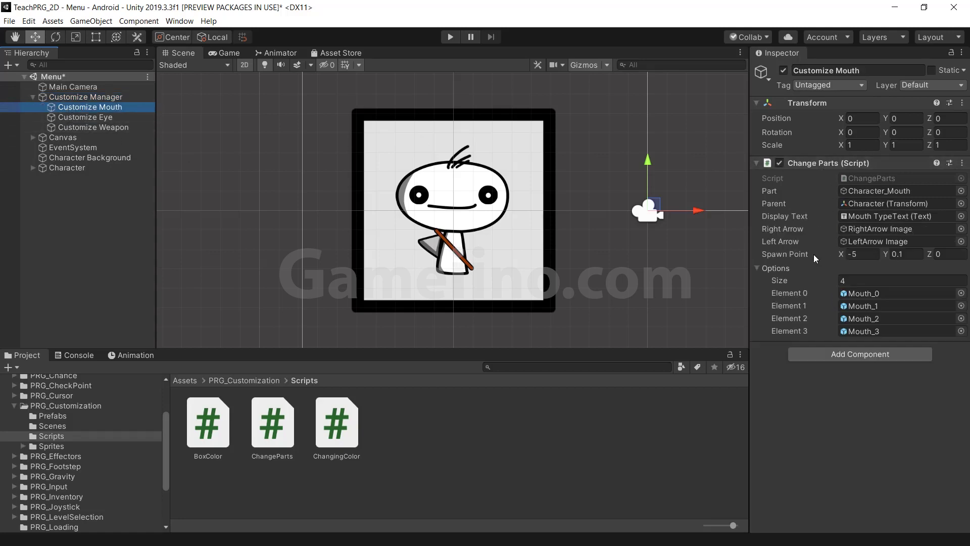
left_click(85, 117)
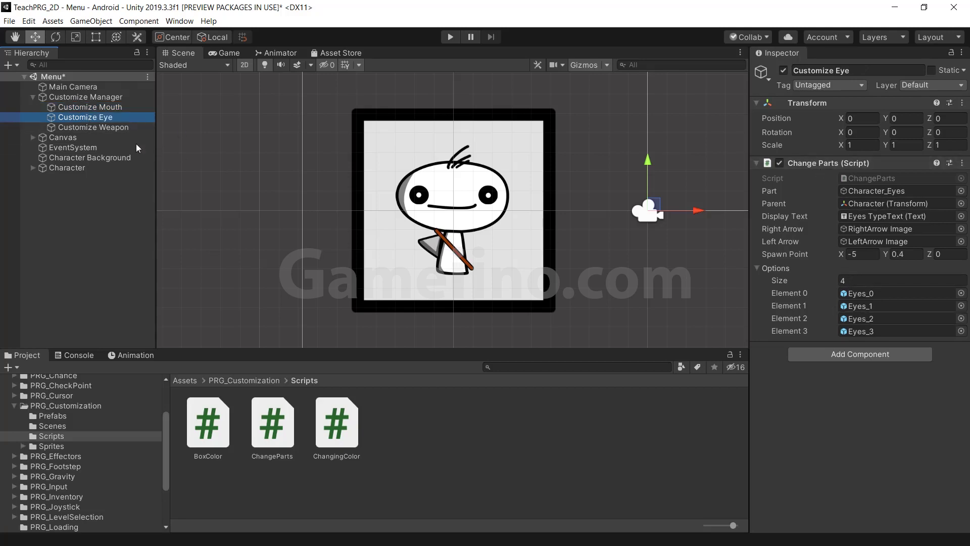
left_click(108, 127)
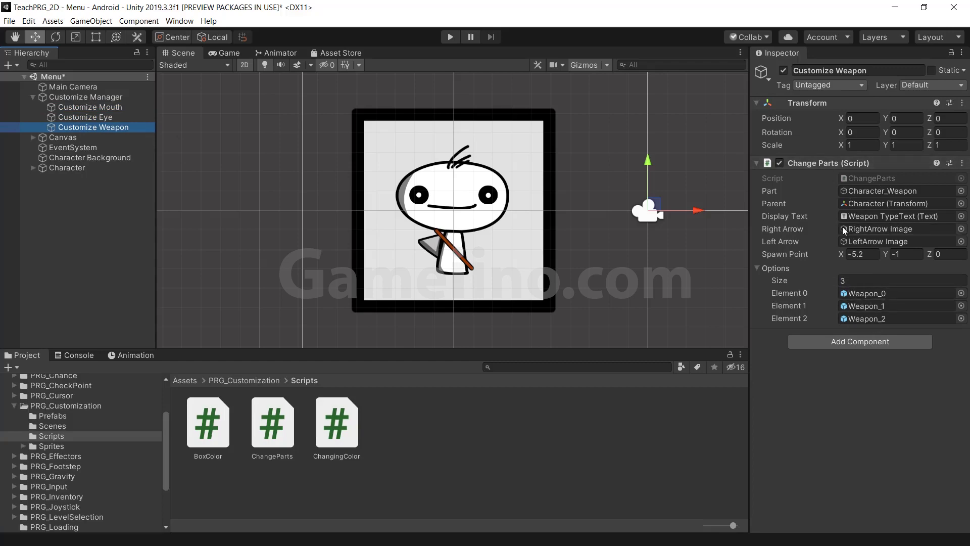
double_click(276, 419)
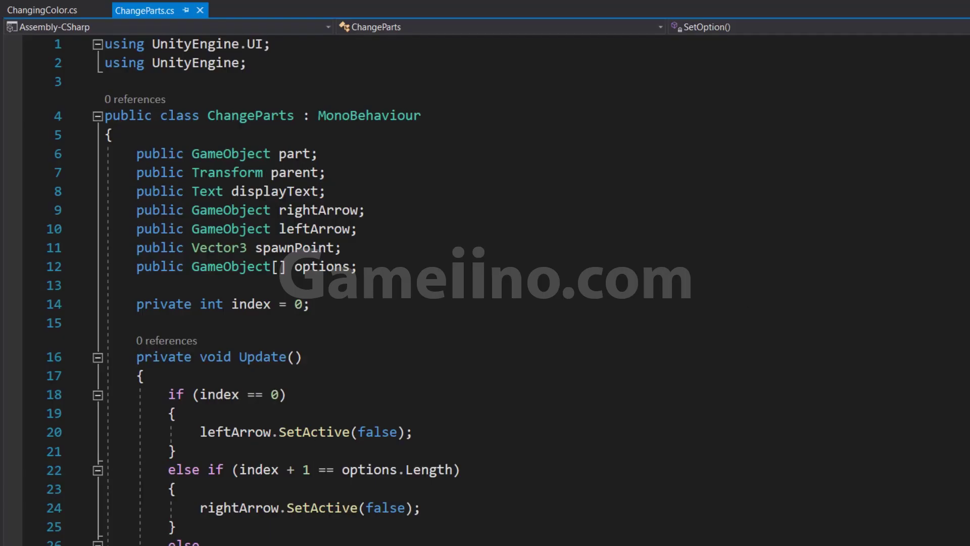
Step: Highlight the parent Transform declaration in ChangeParts.cs
scroll(485, 283, "down", 3)
scroll(485, 283, "down", 4)
scroll(485, 283, "down", 4)
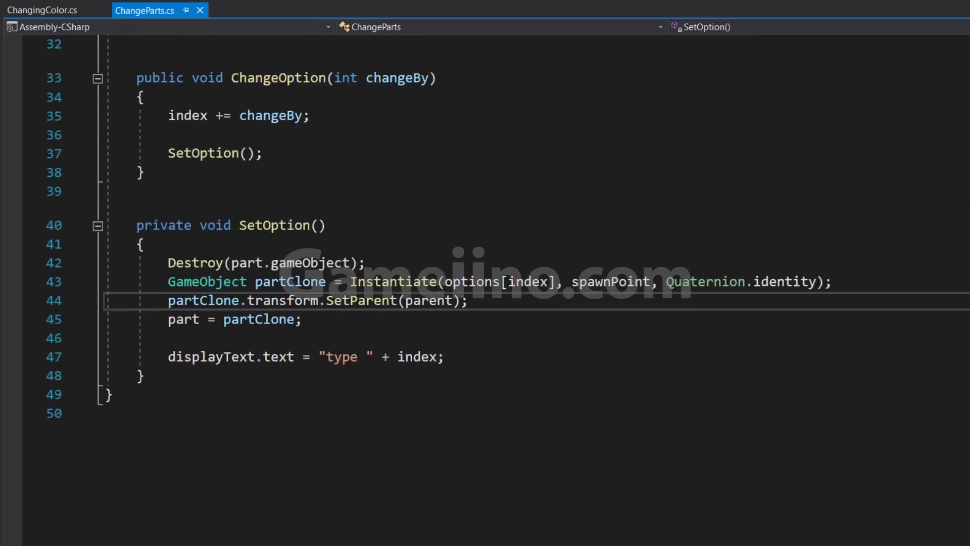
scroll(485, 282, "up", 2)
scroll(145, 170, "up", 7)
scroll(145, 170, "up", 2)
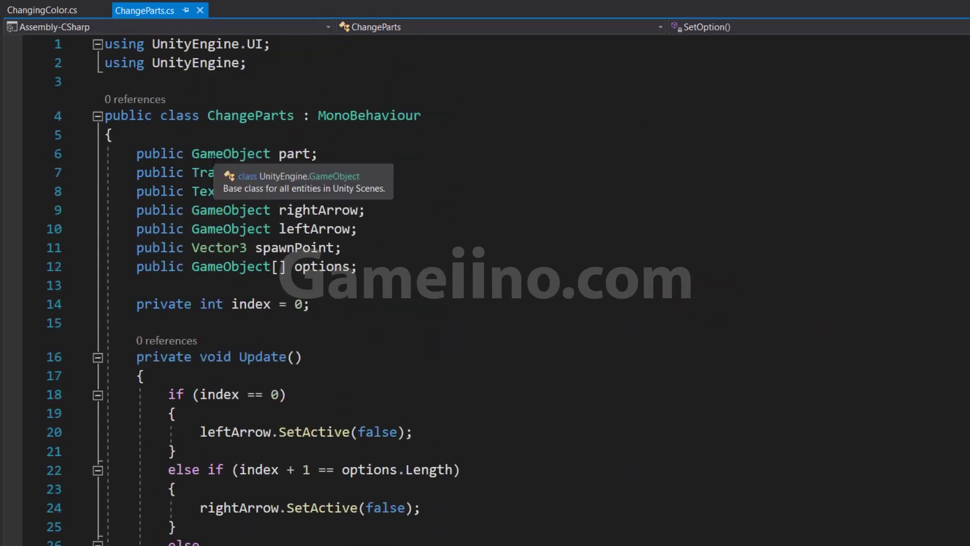
left_click_drag(137, 173, 340, 175)
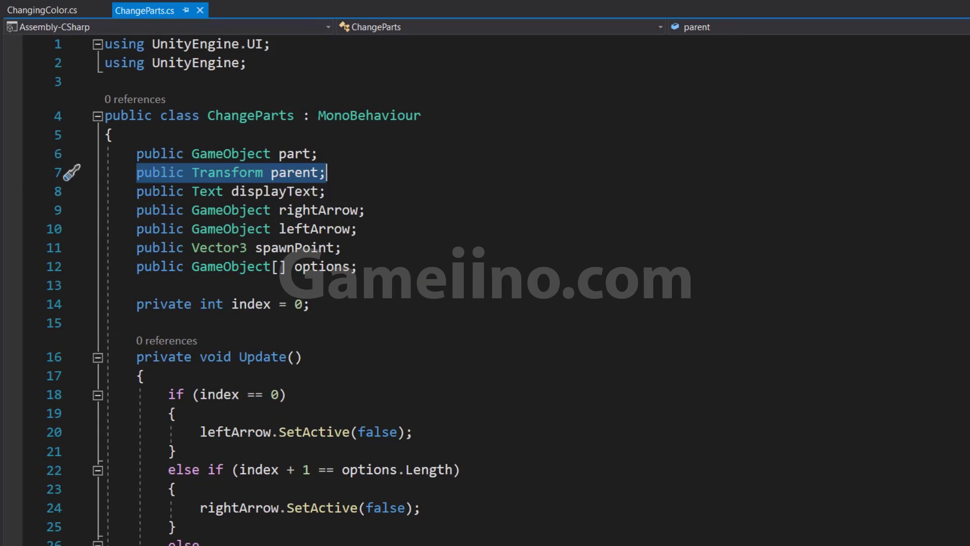
Step: Point out the SetParent line that parents each new clone, then deselect it
scroll(389, 339, "down", 3)
scroll(389, 340, "down", 6)
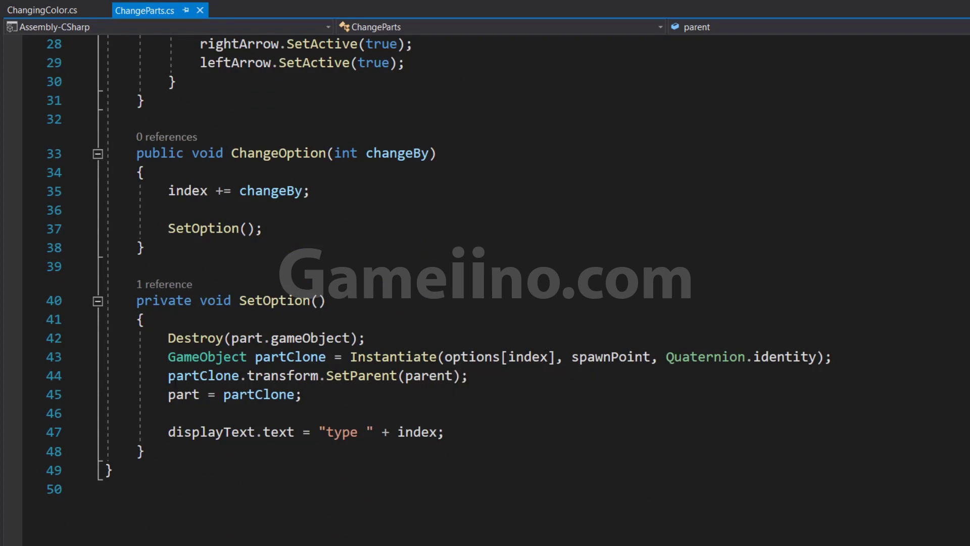
left_click_drag(168, 375, 513, 375)
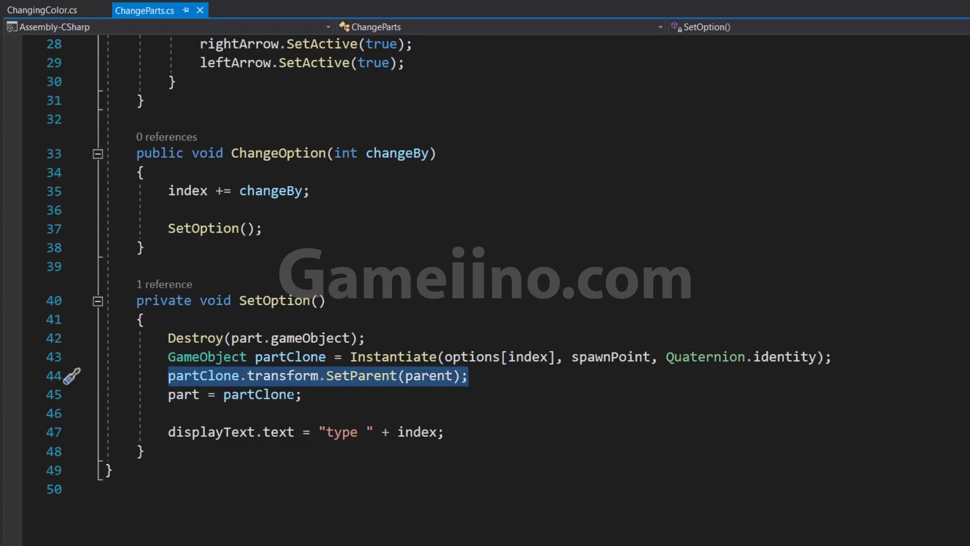
left_click(482, 374)
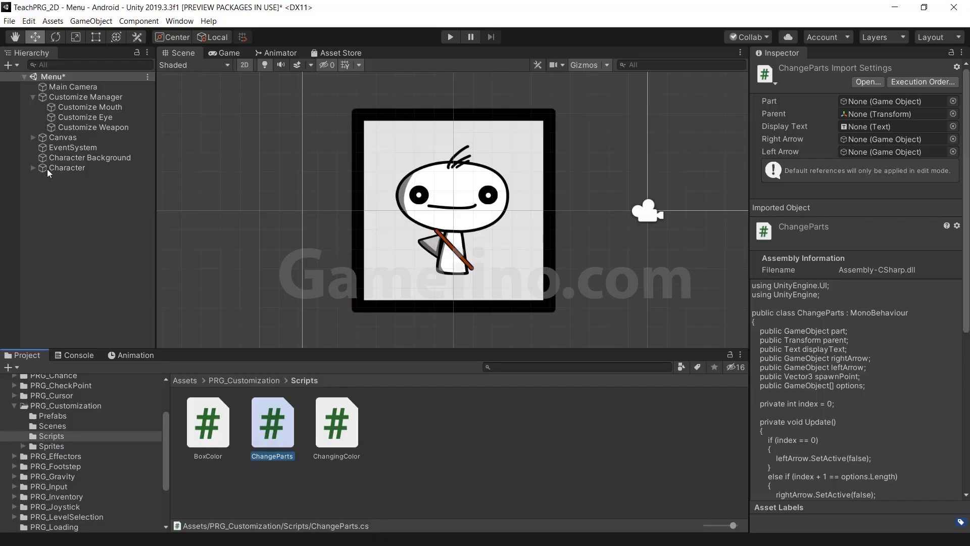
Step: Inspect the Character's Weapon child and parent object, then collapse Character
left_click(55, 169)
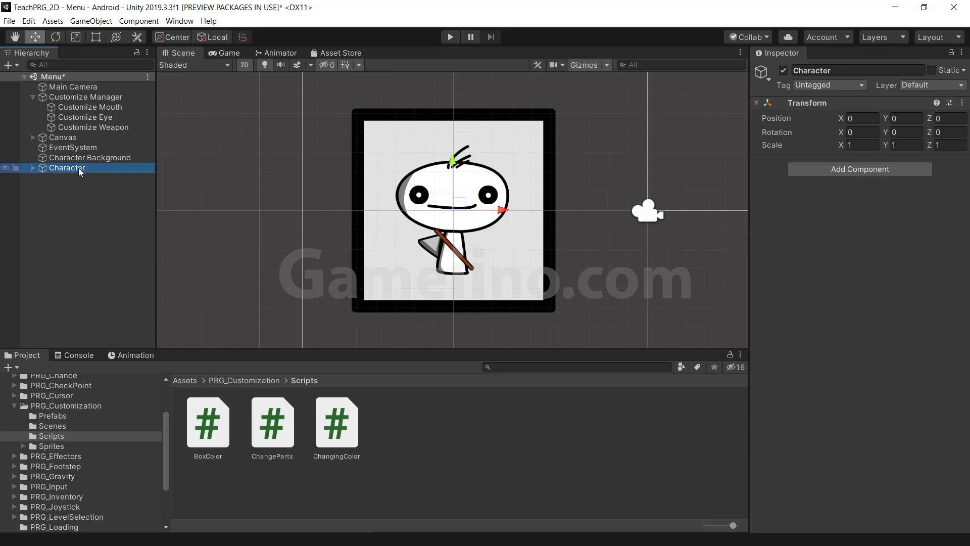
left_click(33, 168)
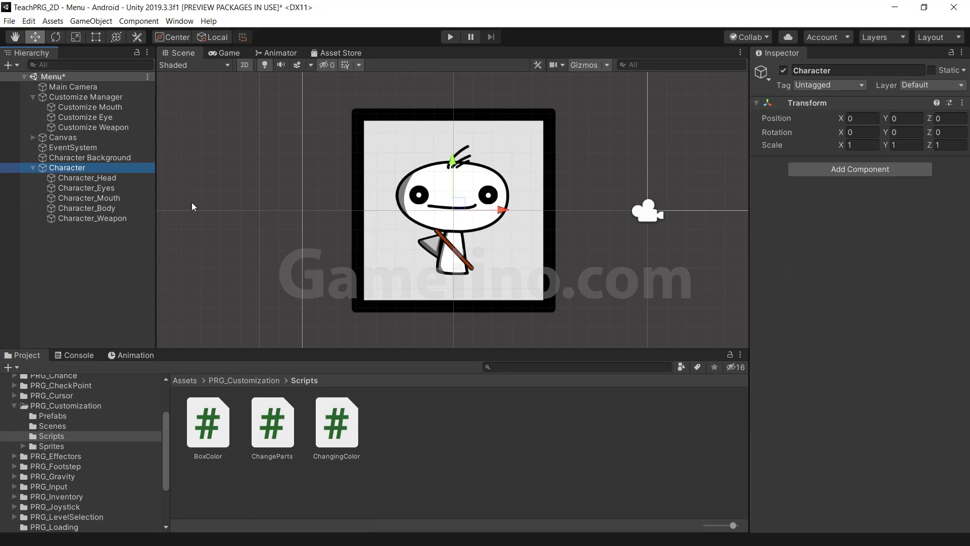
left_click(92, 219)
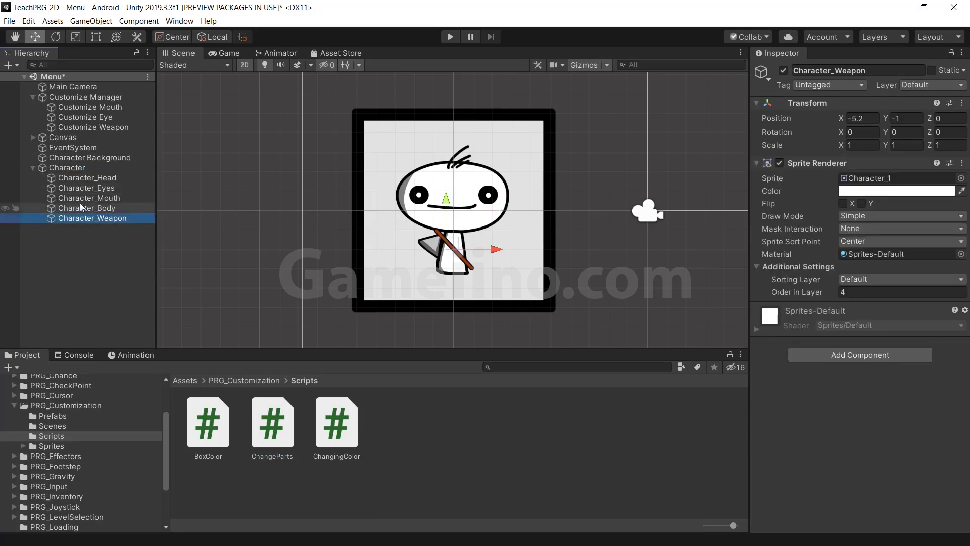
left_click(76, 167)
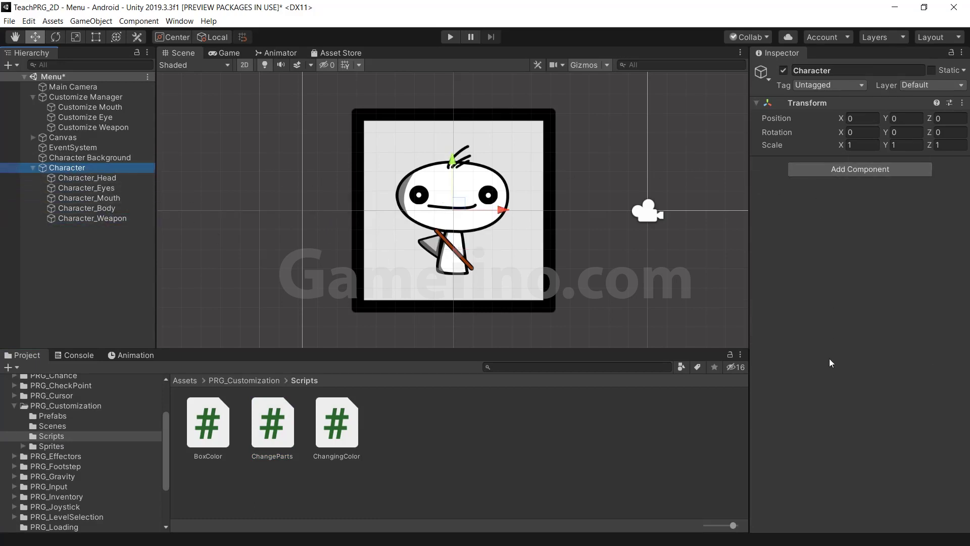
left_click(33, 169)
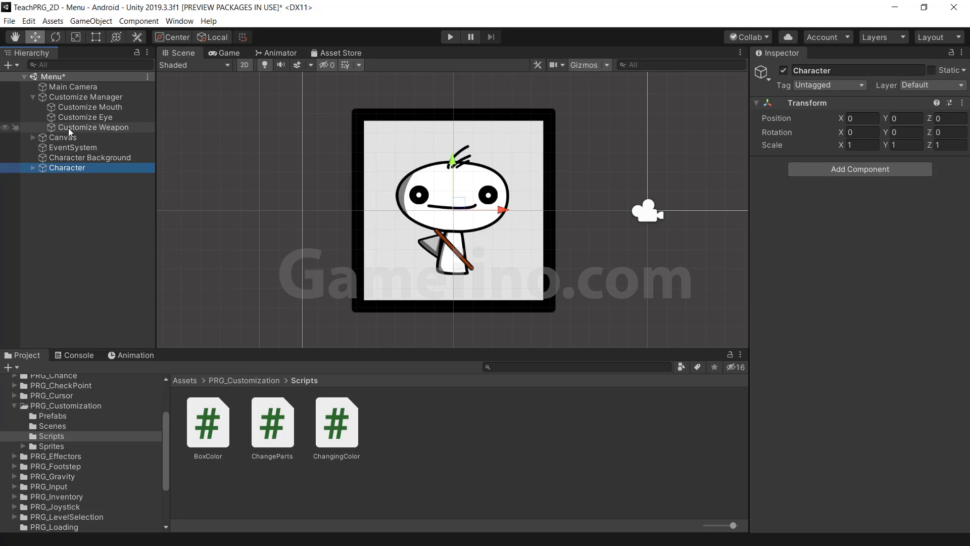
Step: Collapse Customize Manager, switch to the Game view, and select the Canvas's Enemy Field
left_click(32, 96)
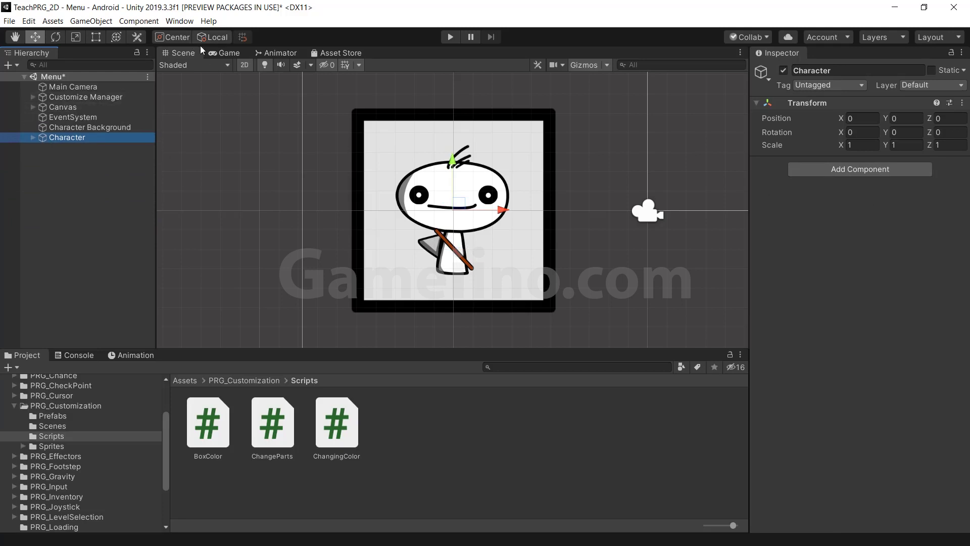
left_click(224, 53)
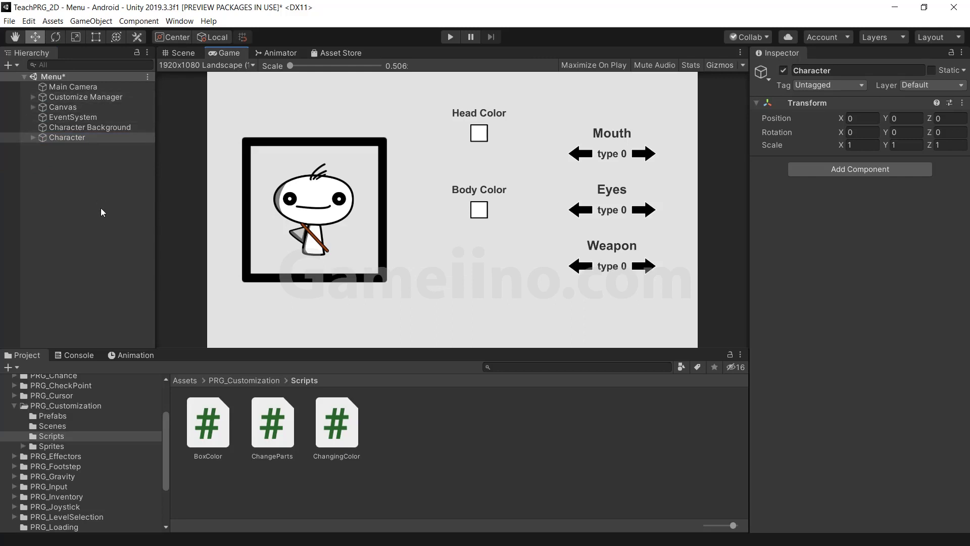
left_click(319, 182)
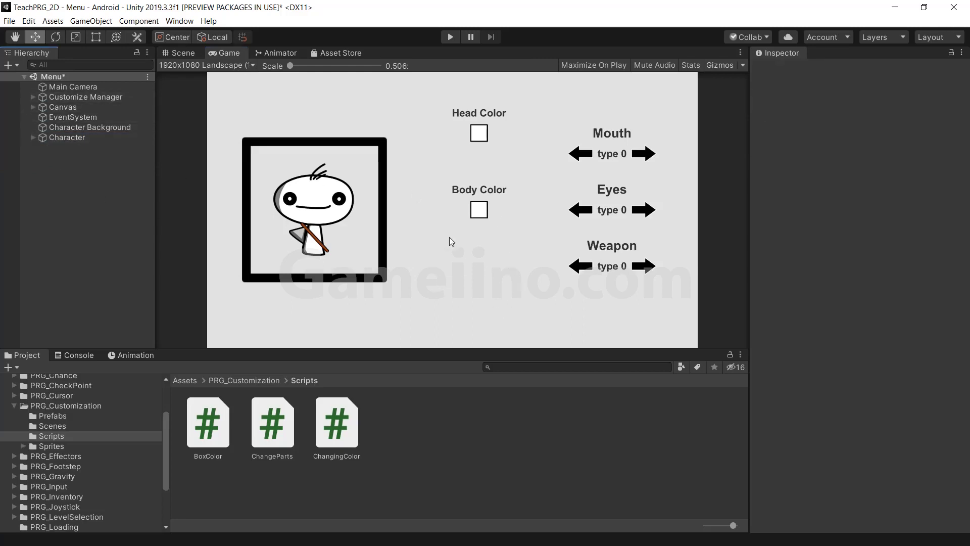
left_click(32, 108)
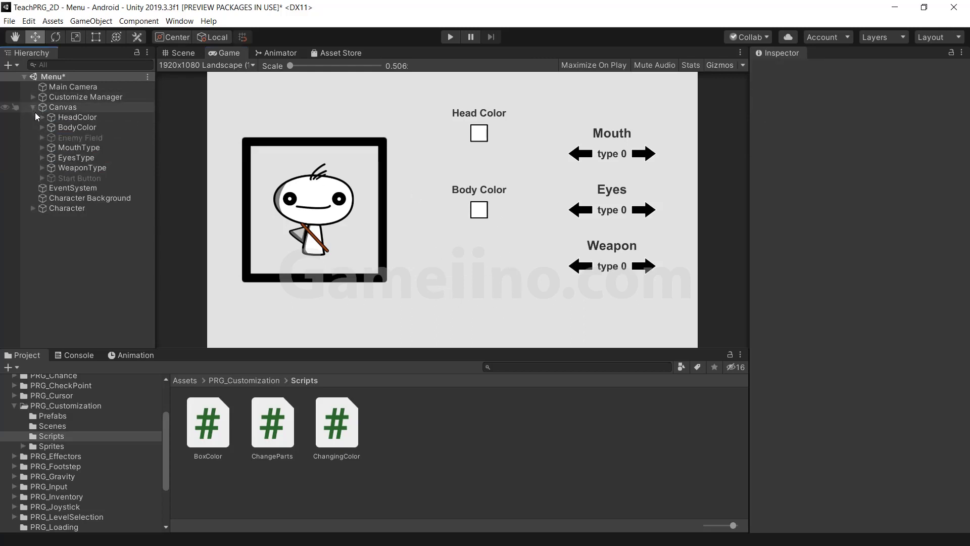
left_click(81, 137)
Step: Activate Enemy Field and inspect its BodyColor DisplayText label
left_click(784, 70)
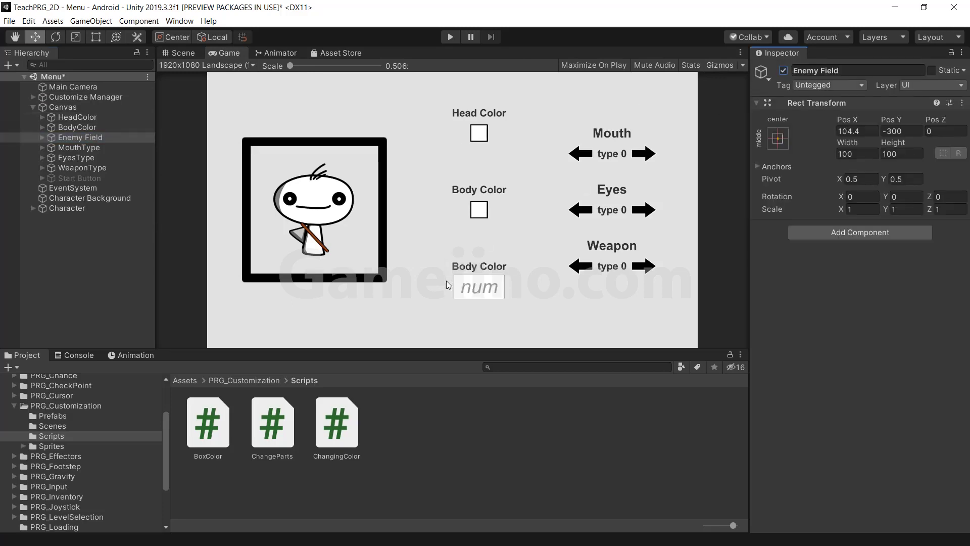
left_click(42, 138)
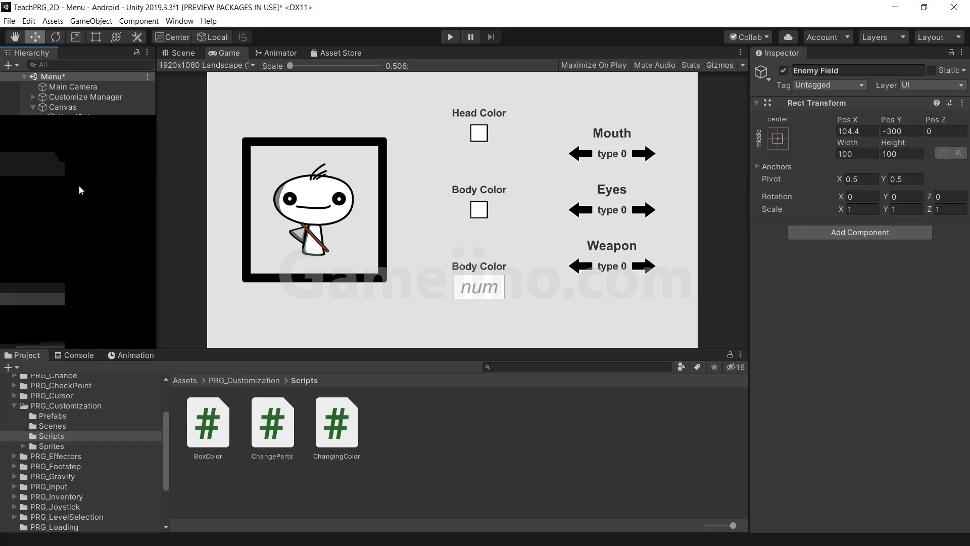
left_click(72, 146)
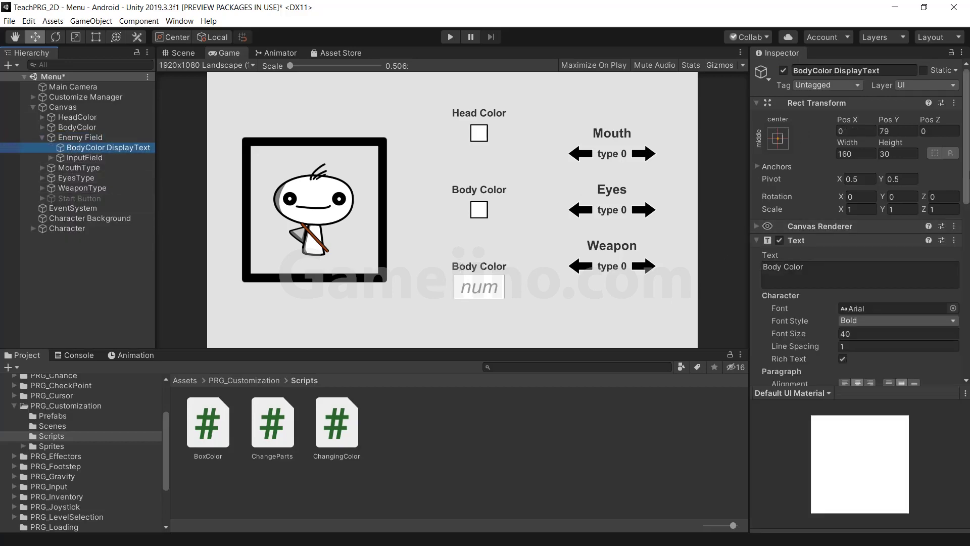
scroll(787, 226, "down", 8)
scroll(787, 226, "up", 5)
Step: Dismiss an unused add-object menu and keep the label's font style Bold
right_click(90, 263)
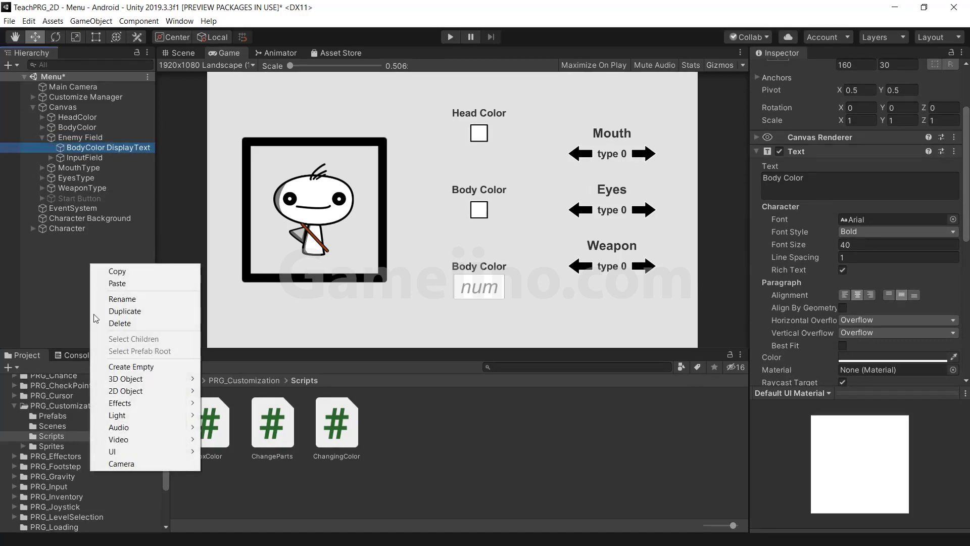
mouse_move(139, 451)
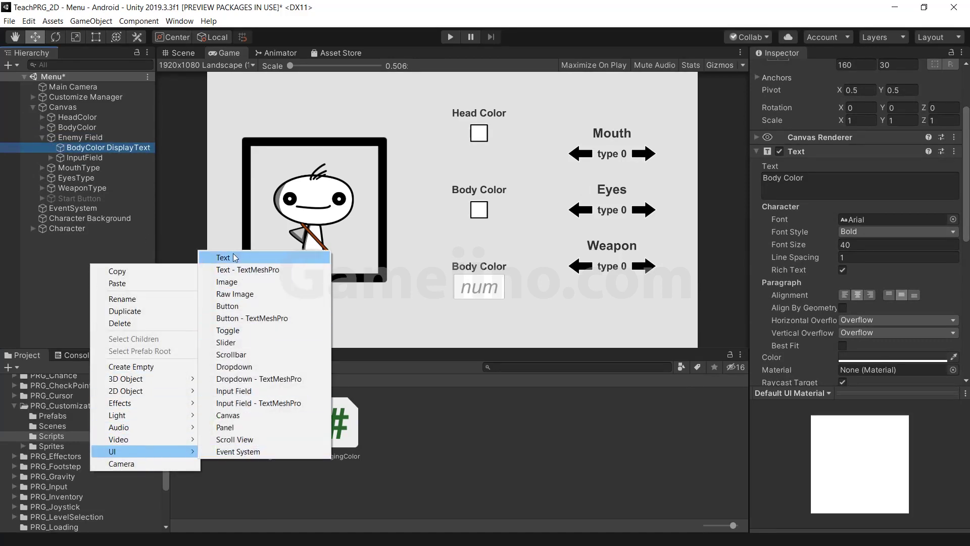
left_click(37, 268)
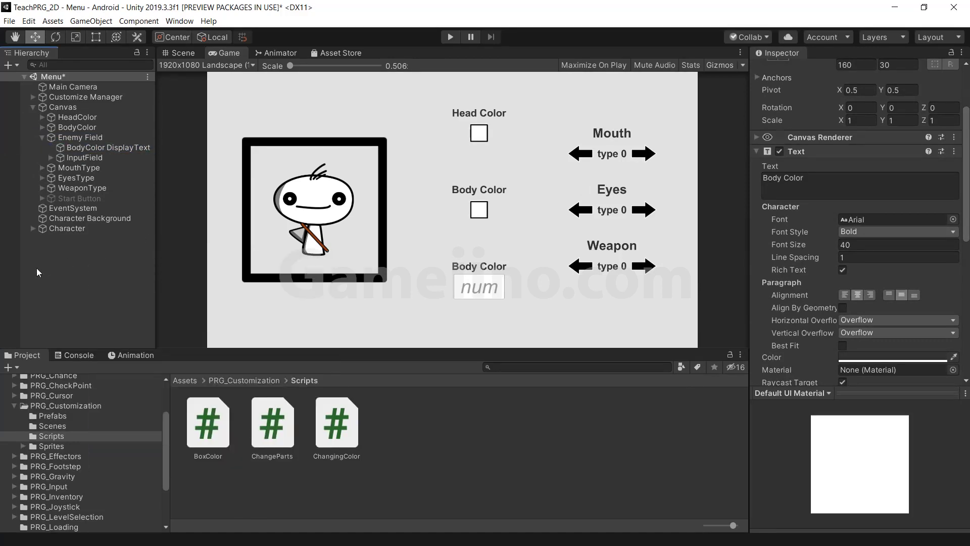
left_click(83, 147)
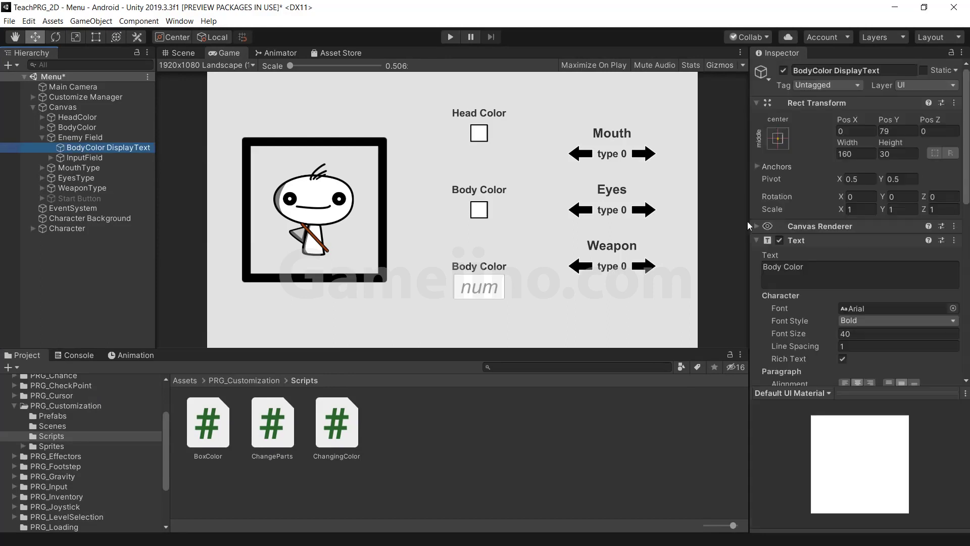
left_click(857, 322)
left_click(863, 348)
left_click(82, 157)
Step: Expand the InputField and inspect its Placeholder text settings
right_click(92, 263)
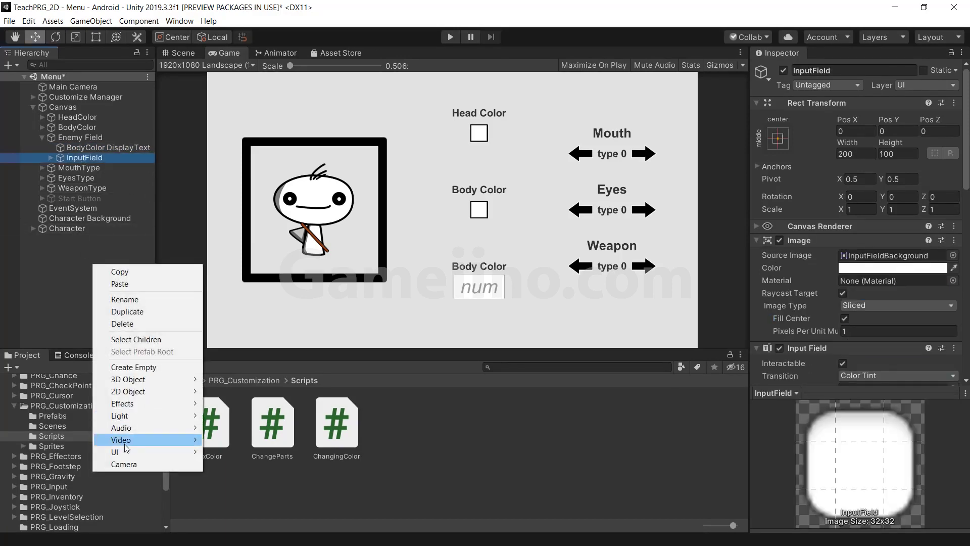
mouse_move(125, 451)
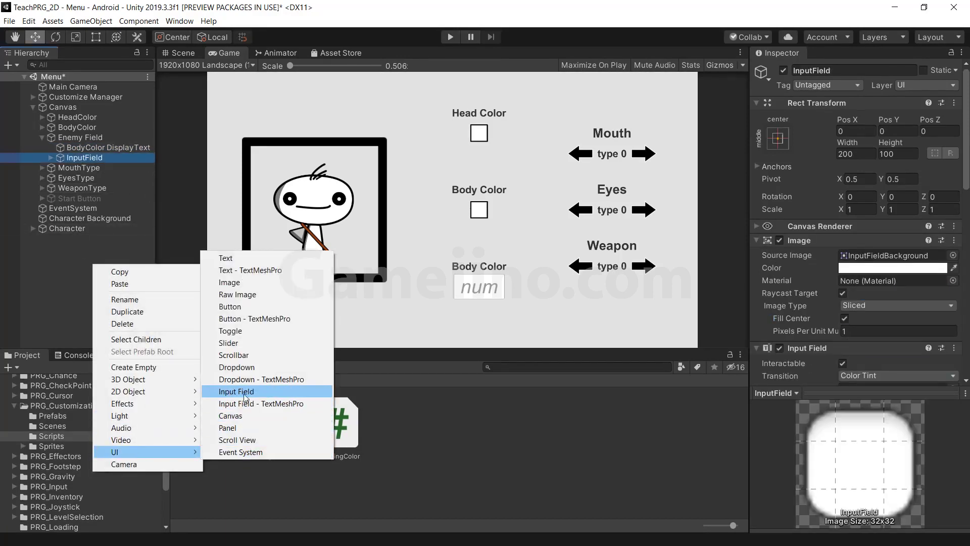
left_click(65, 329)
left_click(83, 157)
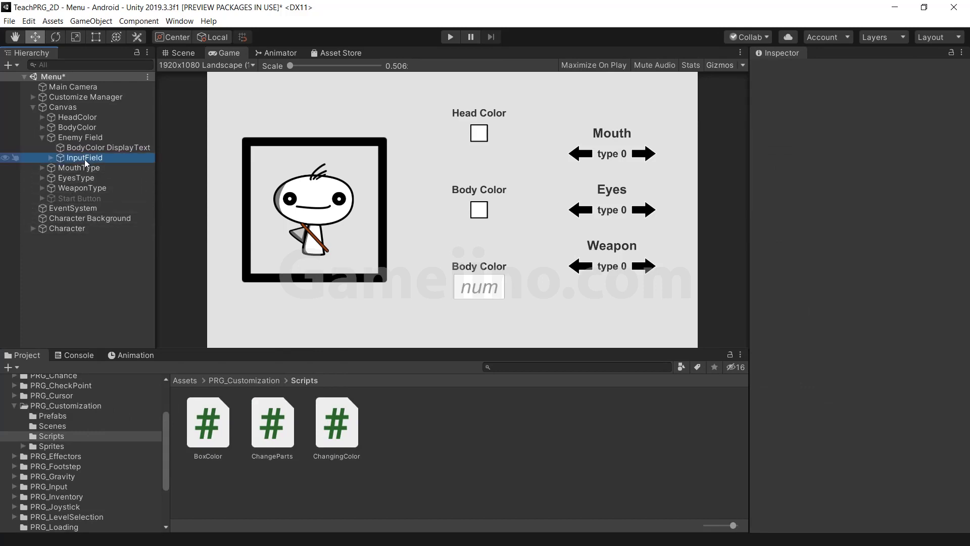
left_click(53, 157)
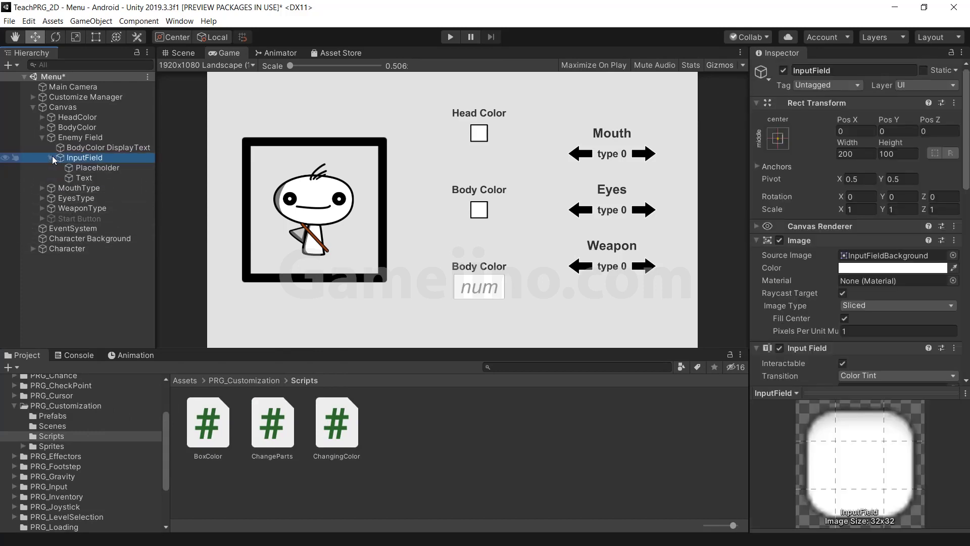
left_click(99, 167)
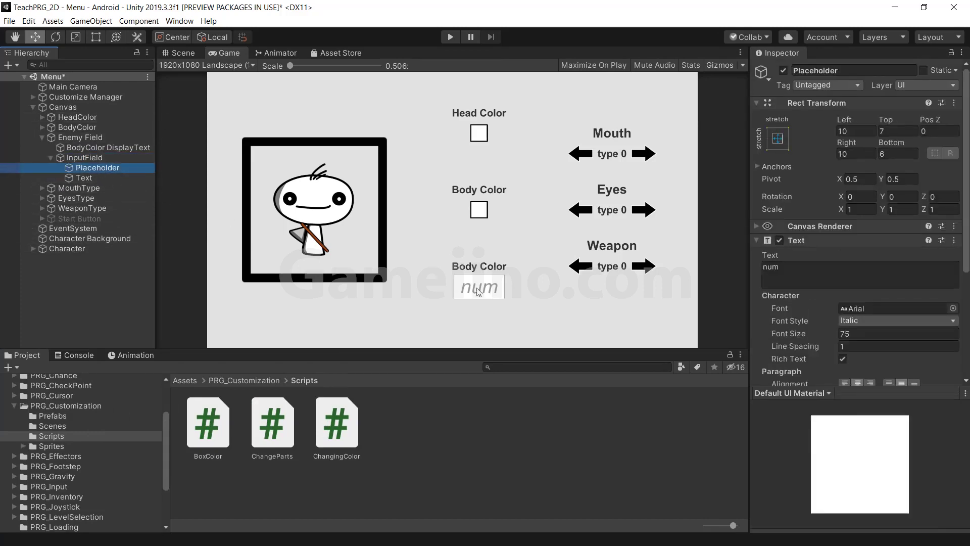
Step: Set the Placeholder text to 'num' with font size 75
left_click(781, 283)
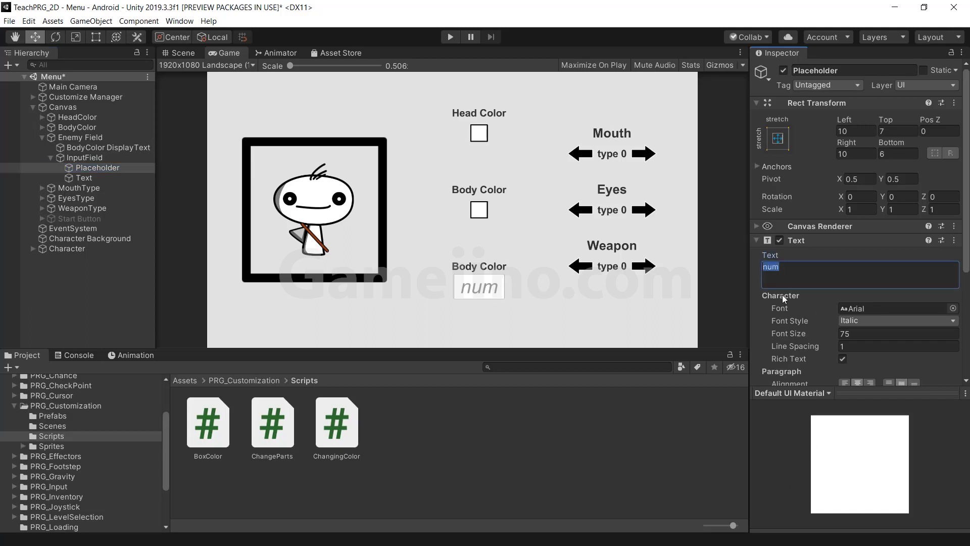
type("Enter...")
left_click_drag(823, 333, 812, 335)
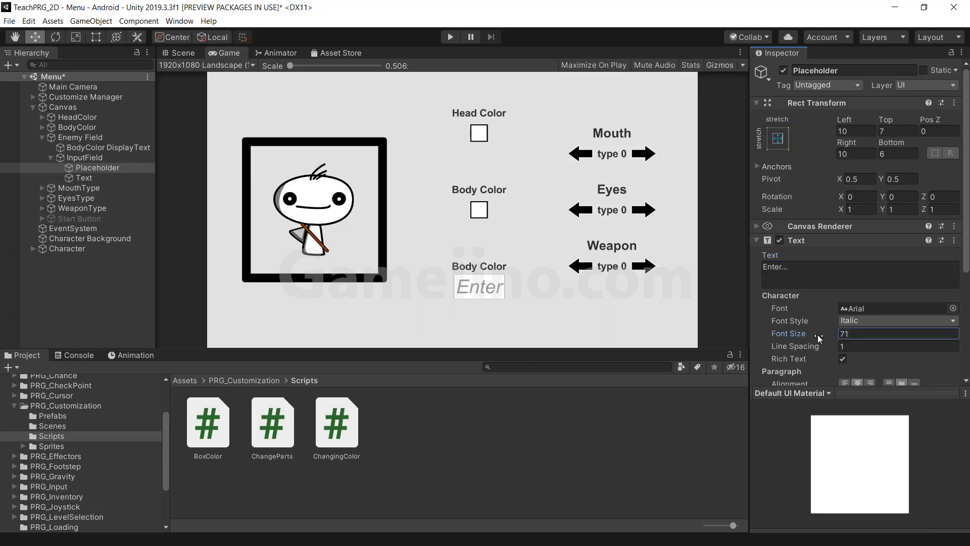
left_click(856, 334)
type("75")
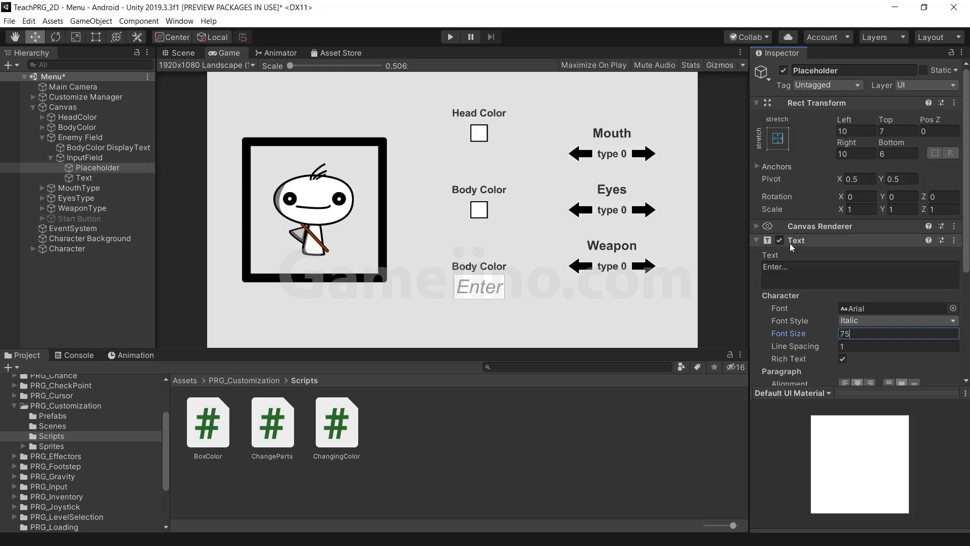
left_click(801, 271)
type("num")
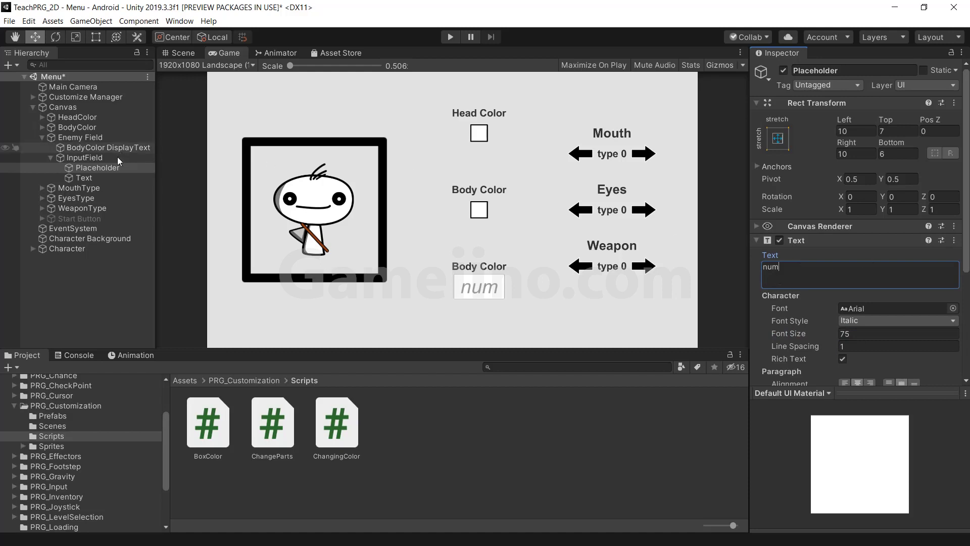
Step: Clear the InputField's default Text value of 100
left_click(98, 178)
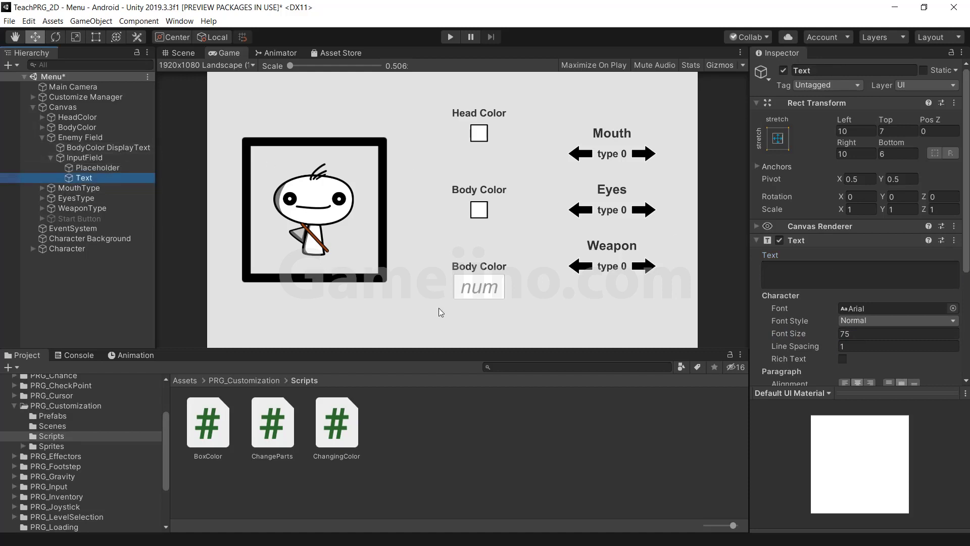
left_click(82, 157)
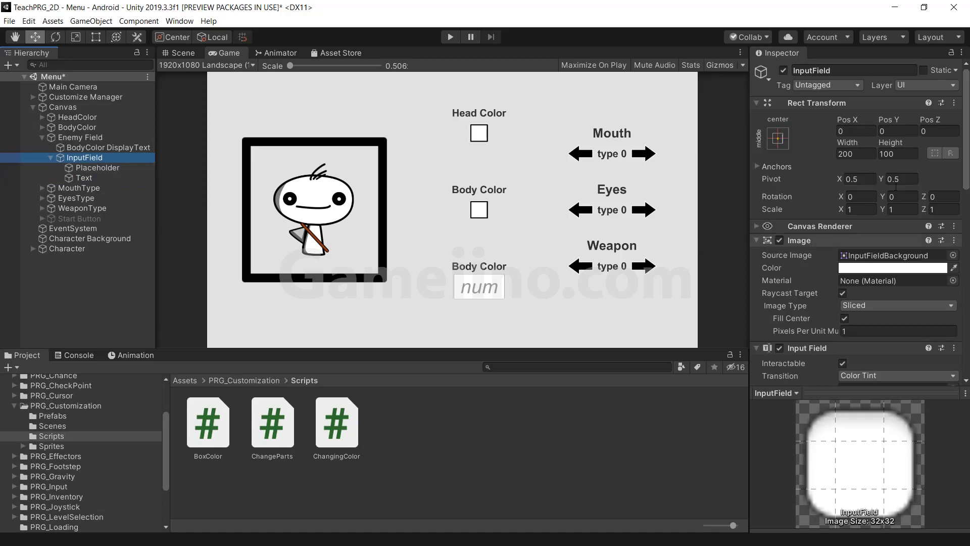
scroll(859, 228, "down", 5)
scroll(927, 289, "down", 3)
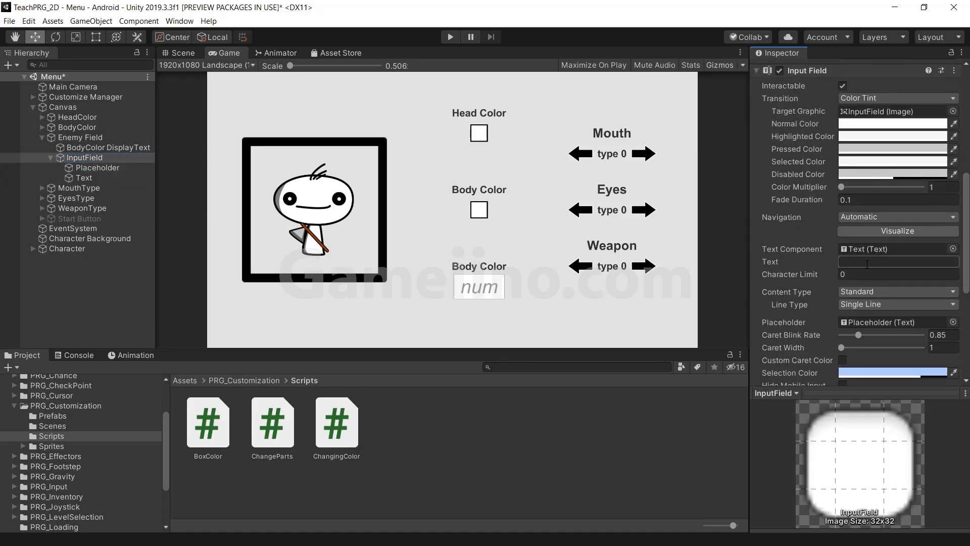
type("100")
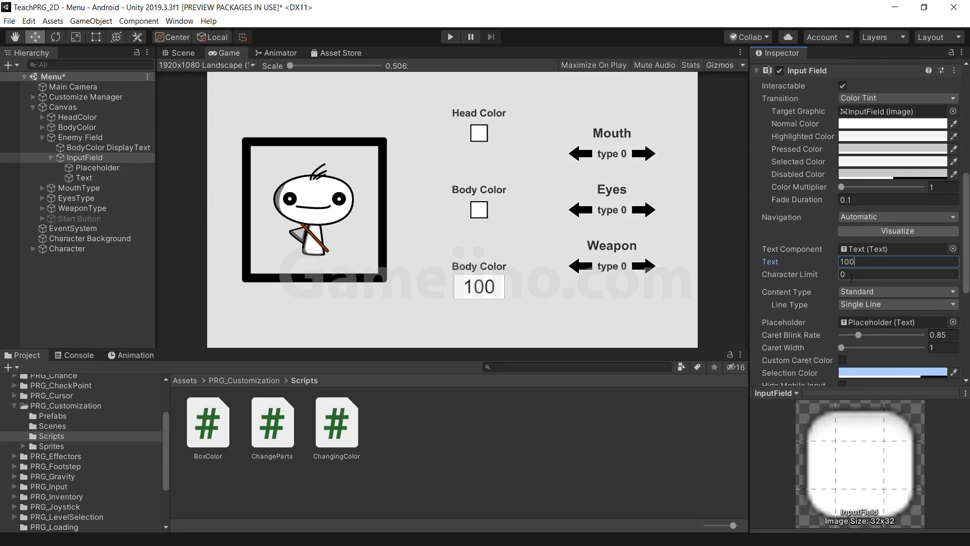
key("BackSpace")
key("BackSpace")
key("BackSpace")
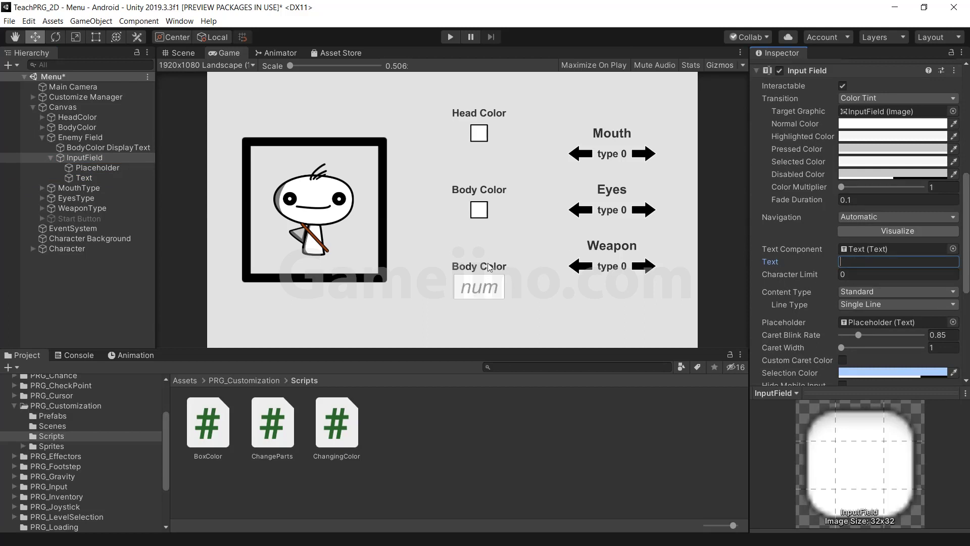
Step: Rename the BodyColor DisplayText object to Enemy DisplayText
left_click(108, 148)
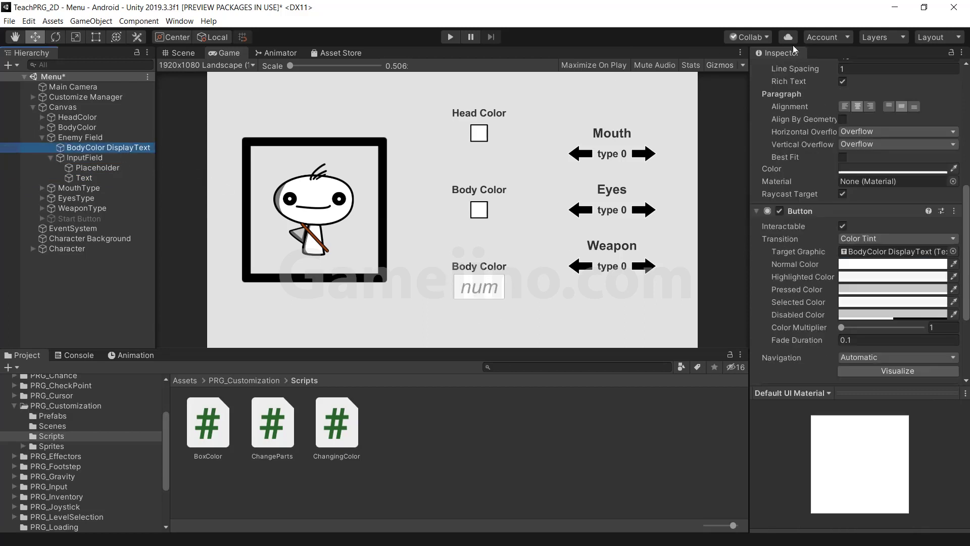
scroll(839, 126, "up", 5)
left_click(857, 72)
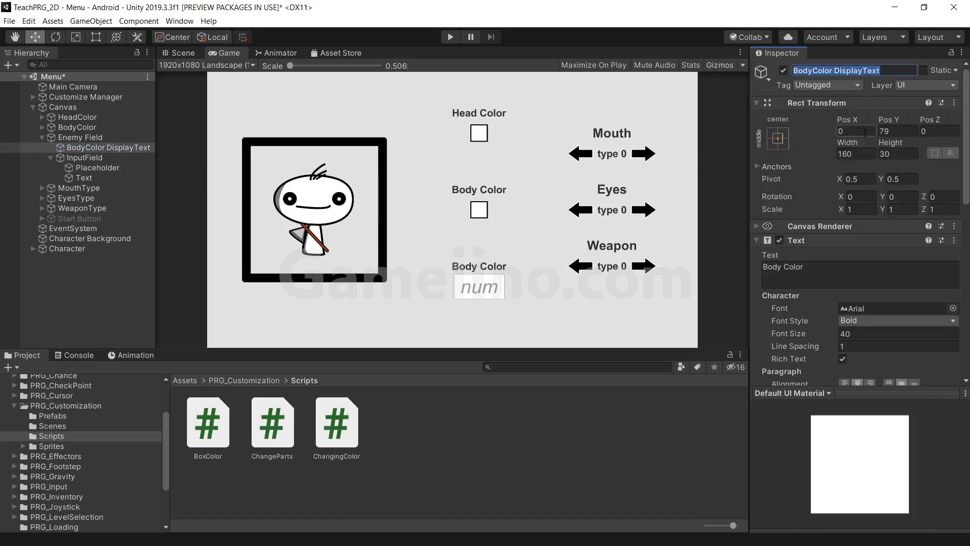
key("Home")
key("shift+Right")
key("shift+Right")
key("shift+Right")
key("shift+Right")
type("Enem")
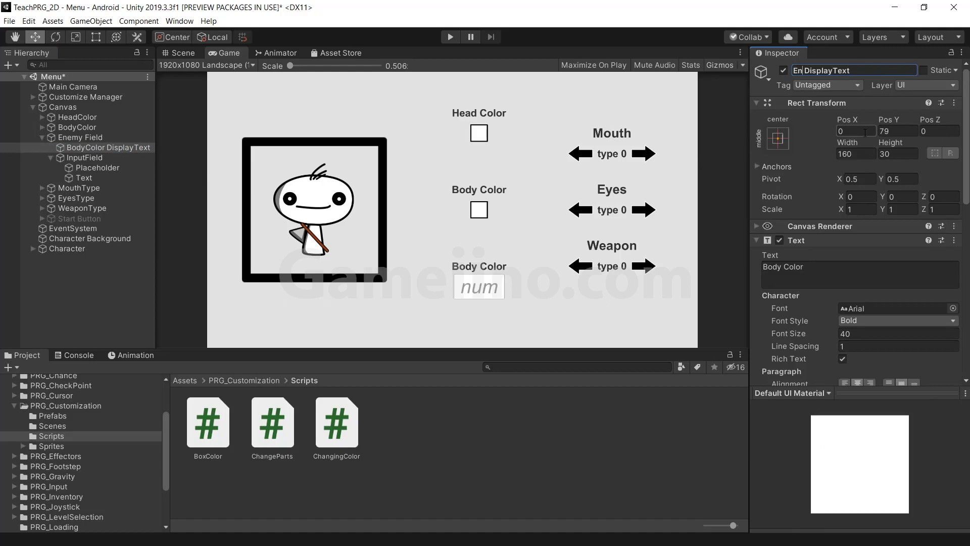
type("y")
key("Return")
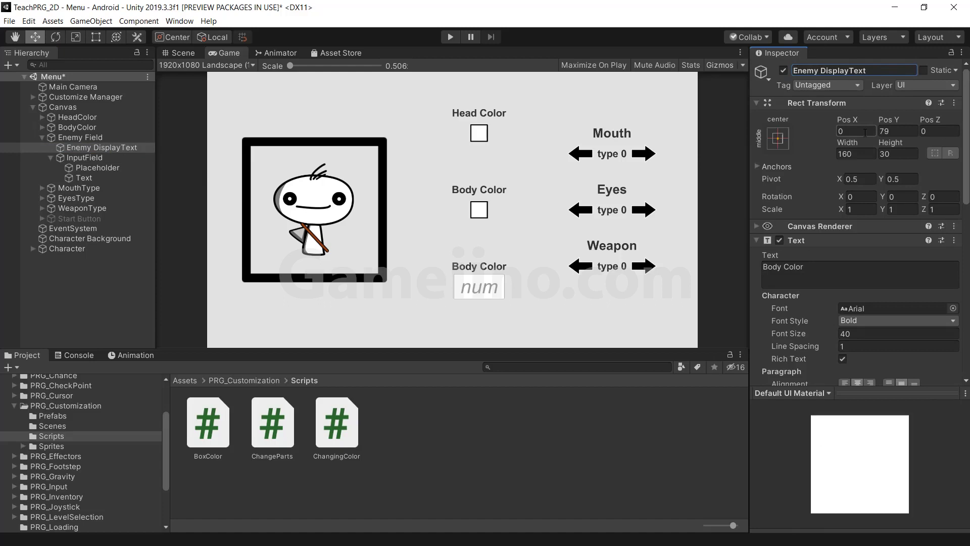
Step: Change the label's text to 'Number of Enemys'
left_click(851, 273)
type("N")
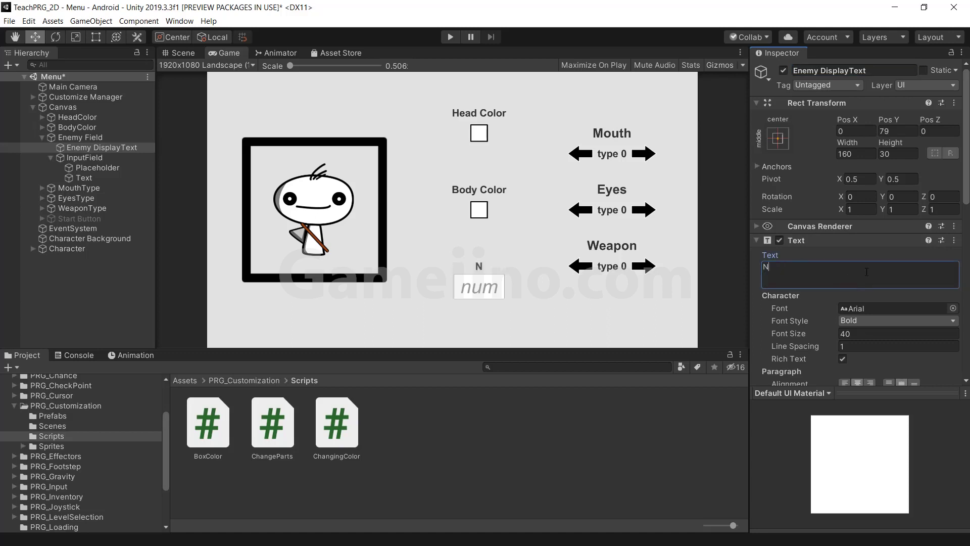
type("umber o")
type("f Enemy")
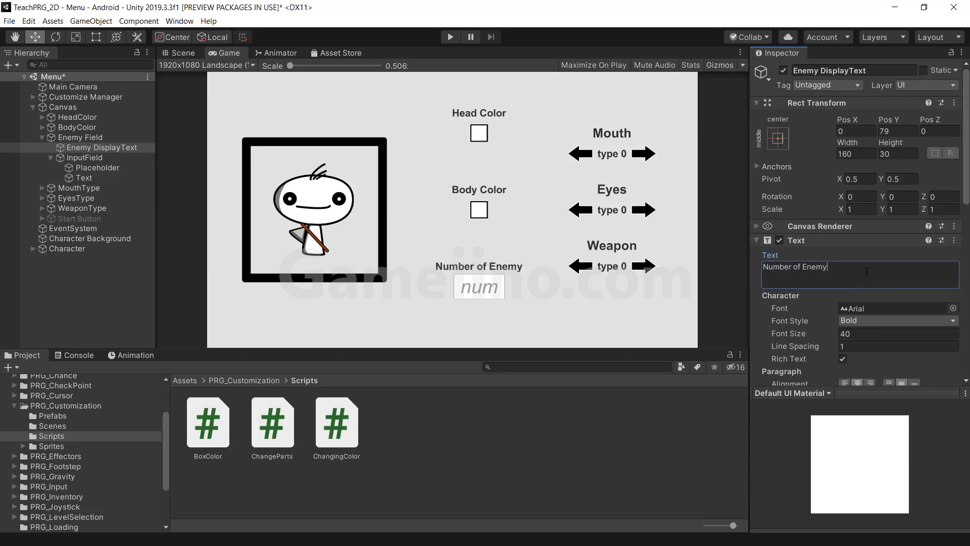
type("s")
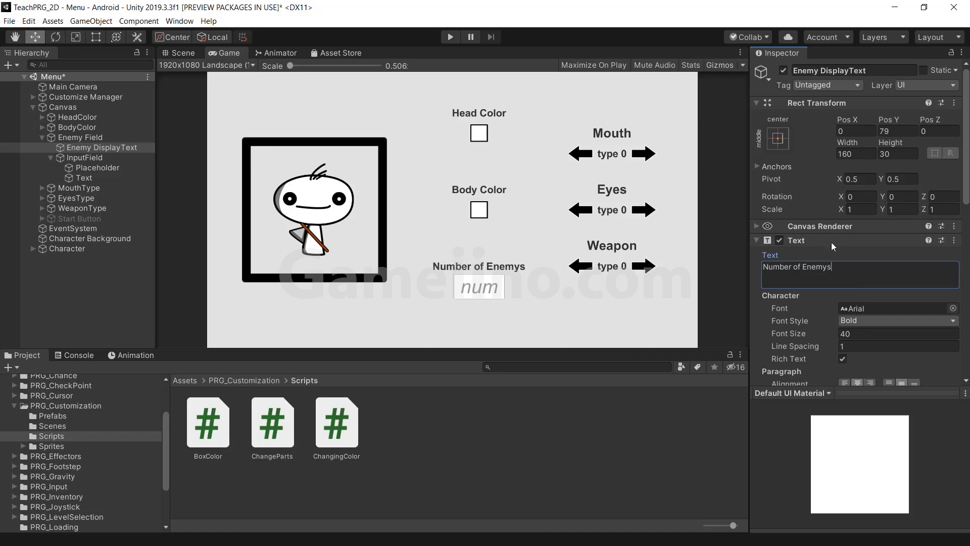
left_click(142, 271)
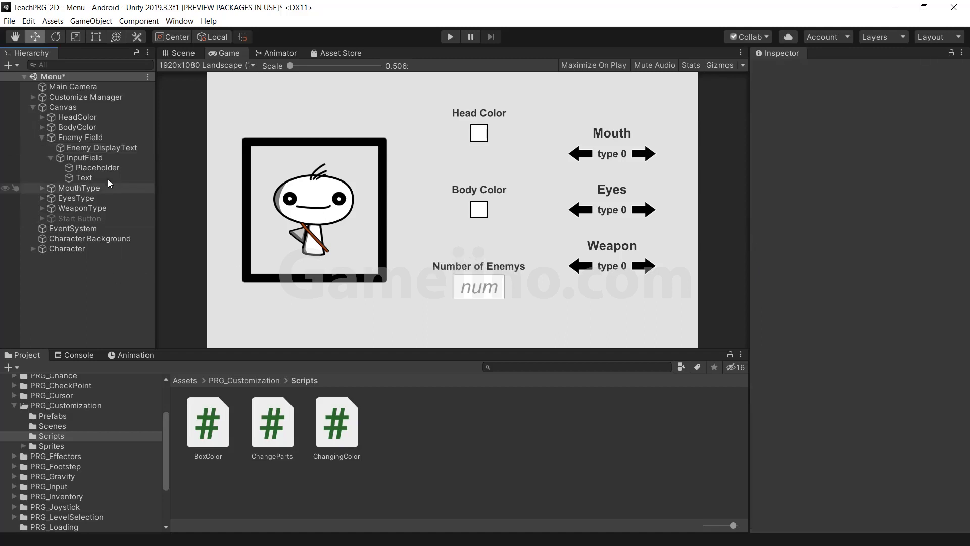
left_click(87, 159)
Step: Start play mode and enter 1000, then letters, into the Number of Enemys box
left_click(450, 37)
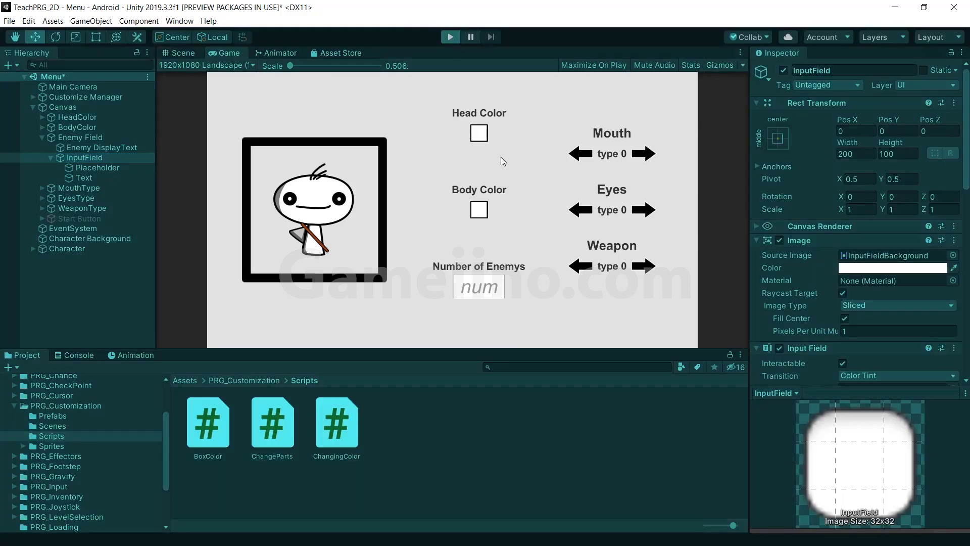
type("100")
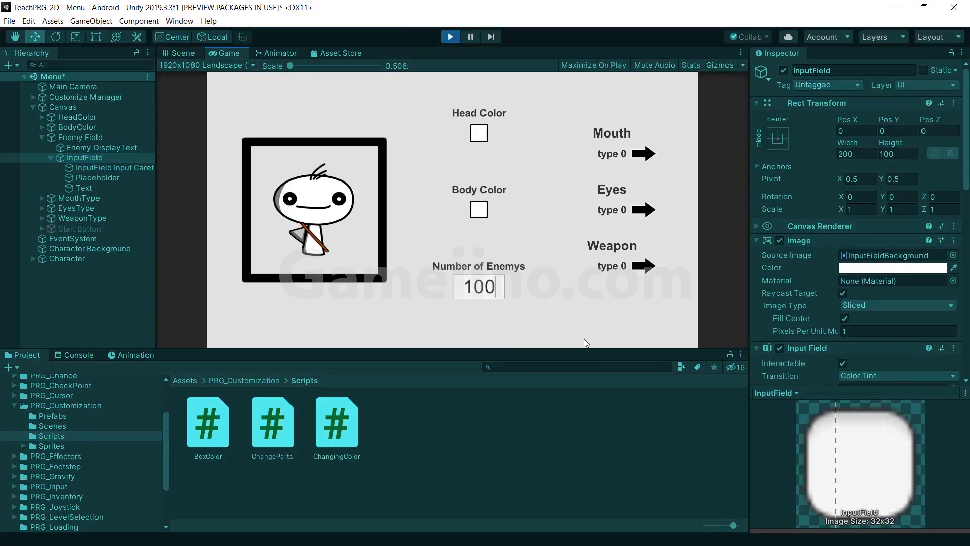
type("0")
left_click_drag(500, 287, 453, 311)
type("m")
type("m")
key("BackSpace")
key("BackSpace")
Step: Delete the test letters 'hd', stop play mode, and open the Scripts folder
type("hd")
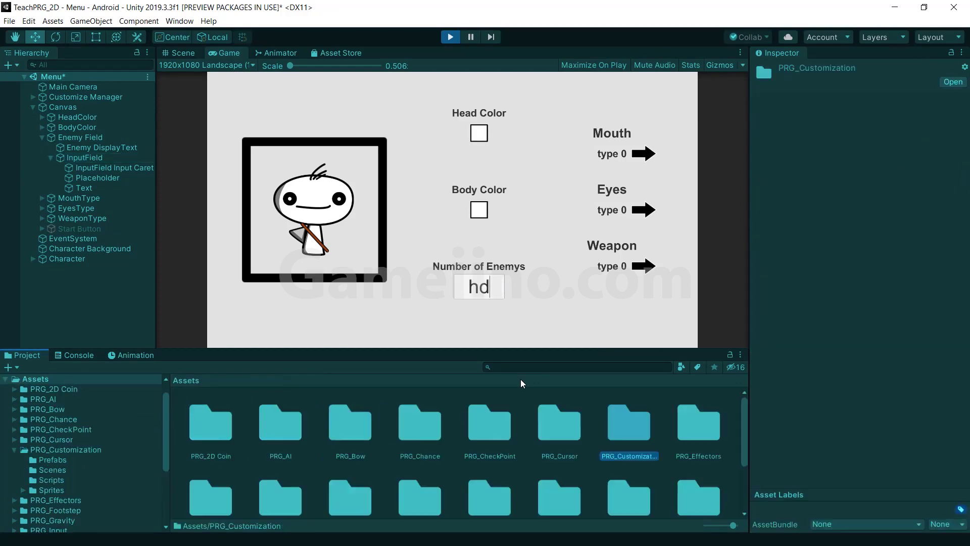
left_click(500, 296)
key("BackSpace")
key("BackSpace")
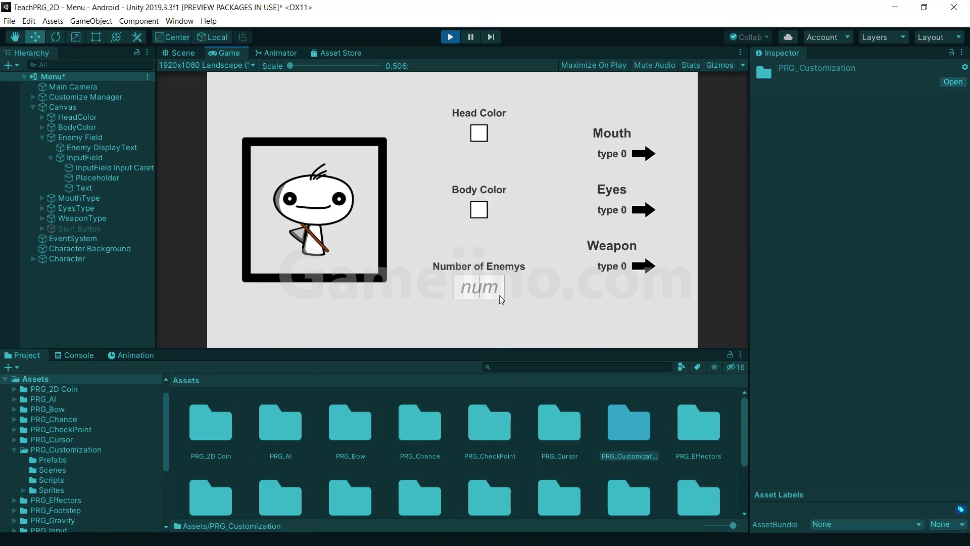
left_click(447, 35)
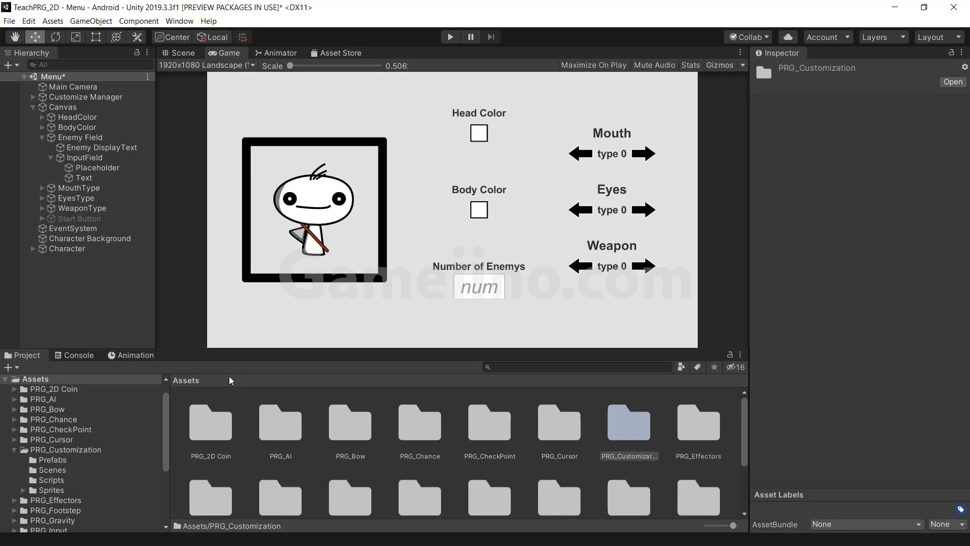
left_click(31, 481)
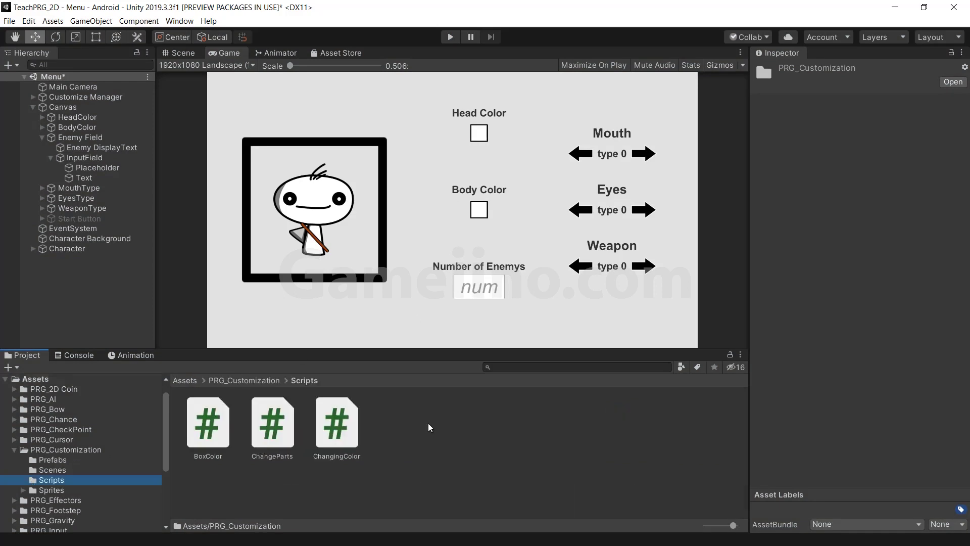
Step: Create a new C# script named EnemyManager in the Scripts folder
right_click(429, 426)
mouse_move(485, 142)
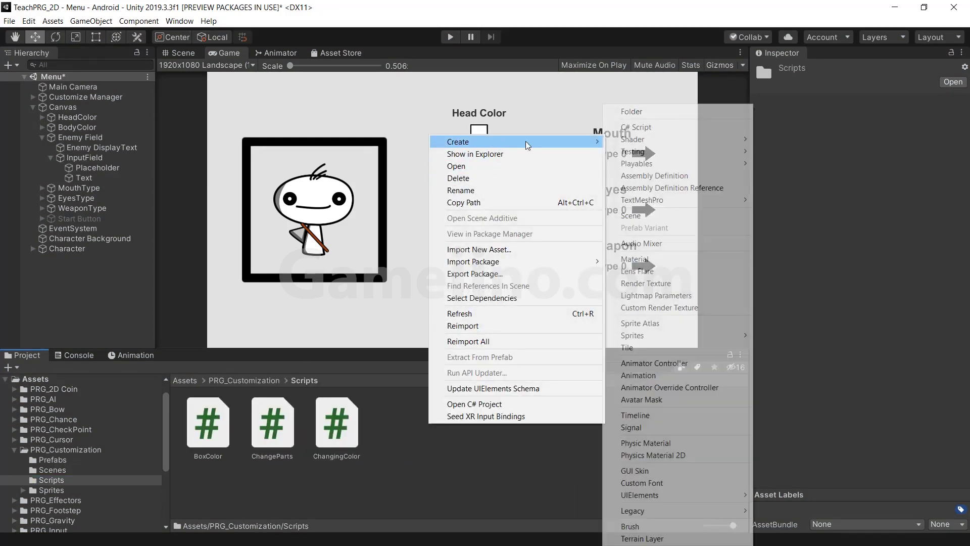
left_click(636, 126)
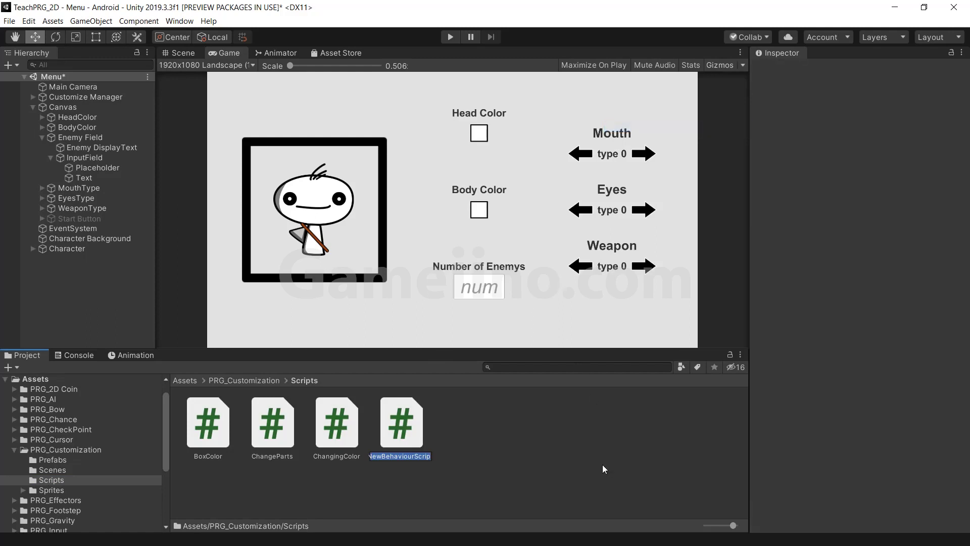
type("EnemyManager")
key("Return")
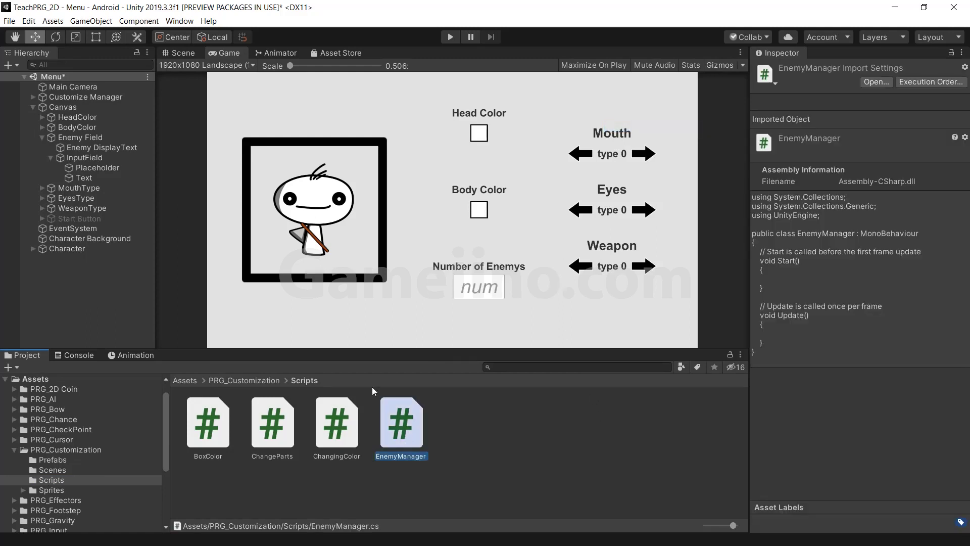
Step: Attach EnemyManager to Customize Manager and open it in the code editor
left_click(84, 96)
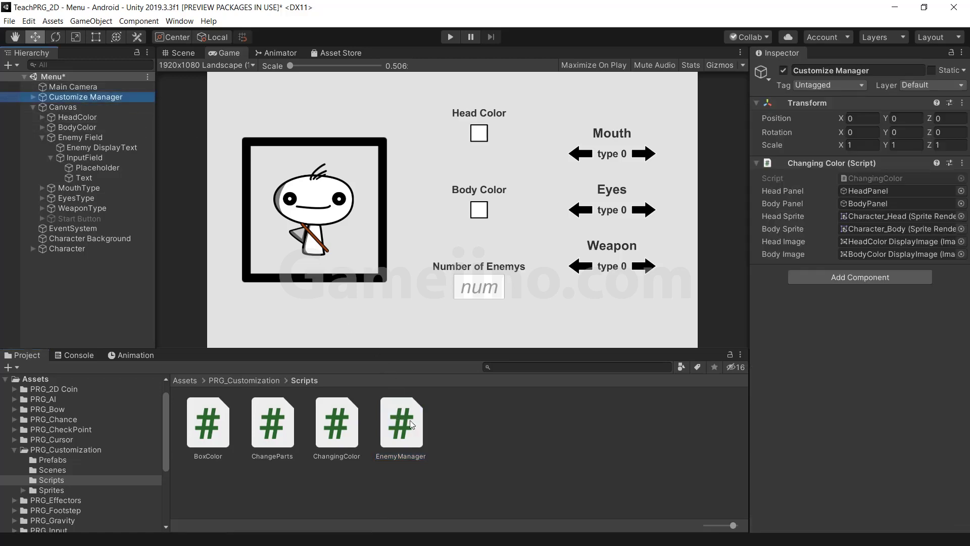
left_click_drag(411, 424, 809, 328)
double_click(865, 289)
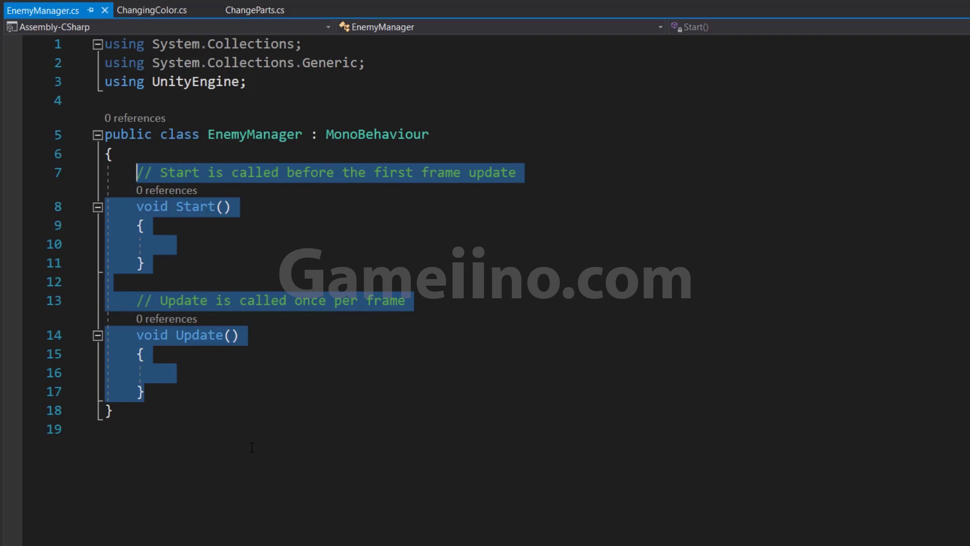
Step: Add 'using UnityEngine.UI;' and declare 'public InputField field;' in EnemyManager, then save
type("public In")
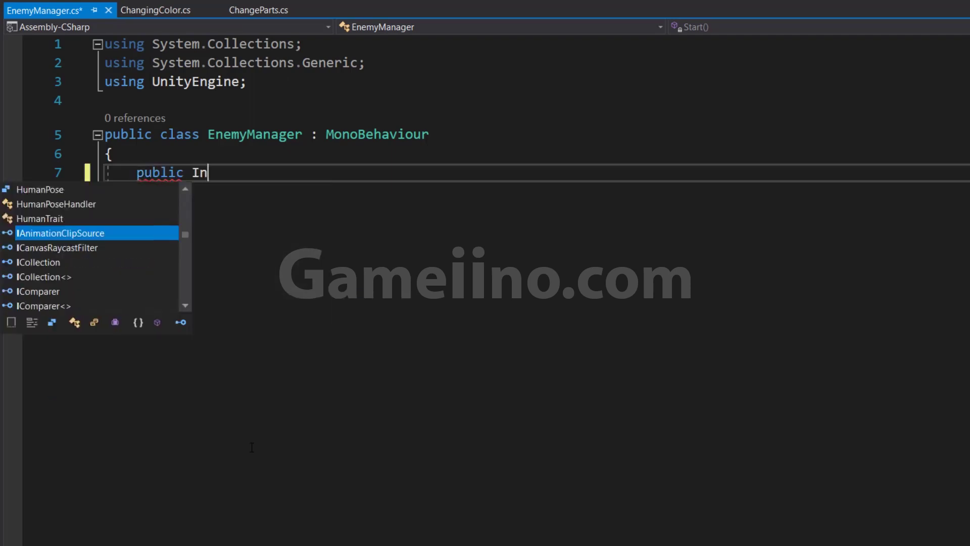
type("p")
key("Tab")
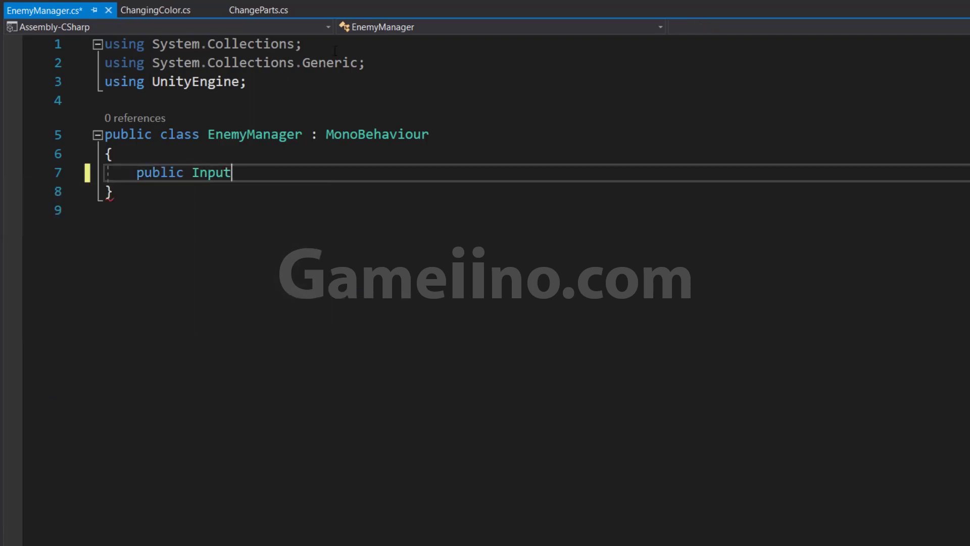
left_click_drag(380, 64, 104, 44)
type("usi")
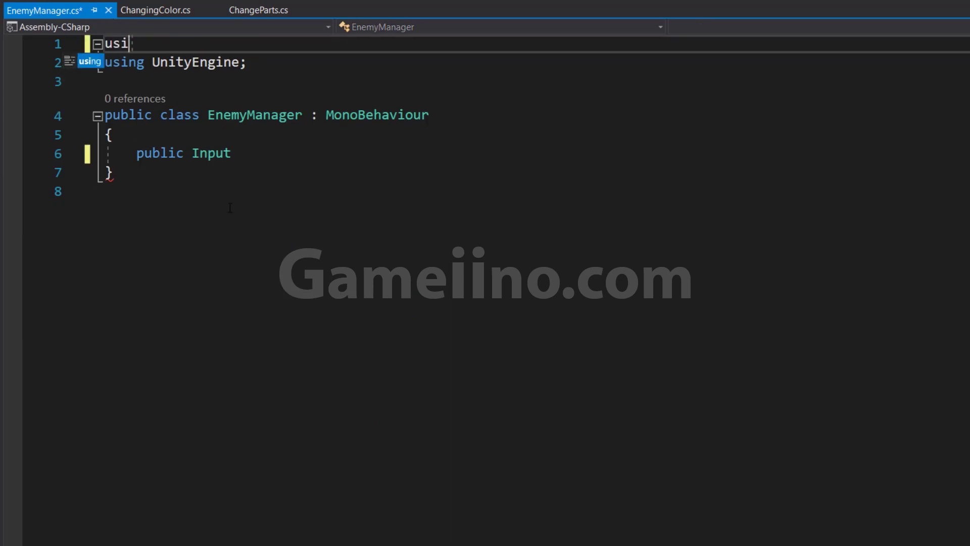
type("g")
key("Tab")
type("U")
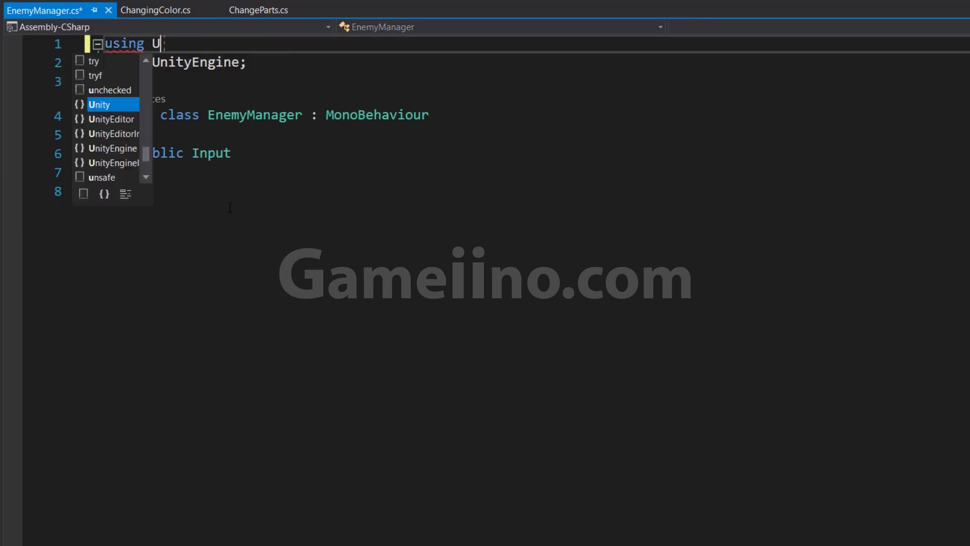
type("nity.")
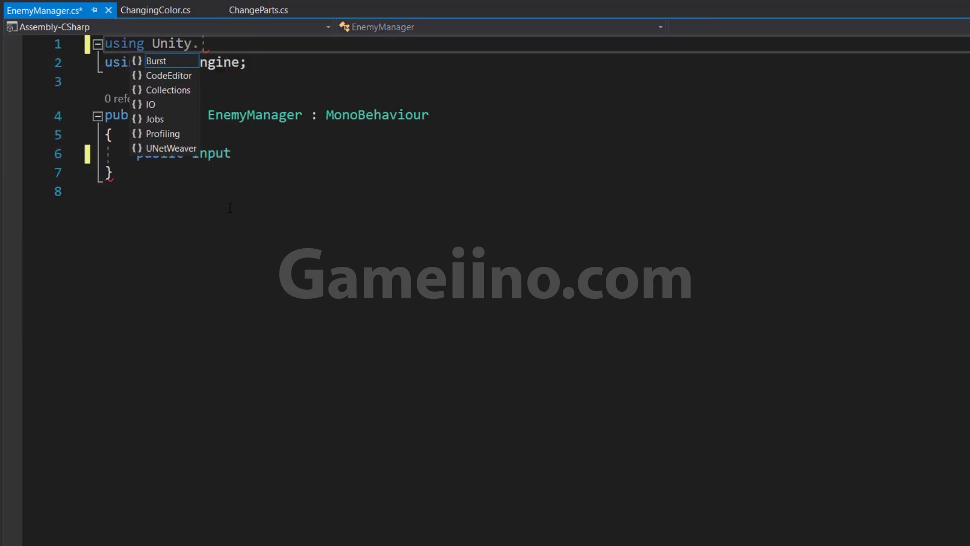
type("UI;")
key("Left")
key("Left")
key("Left")
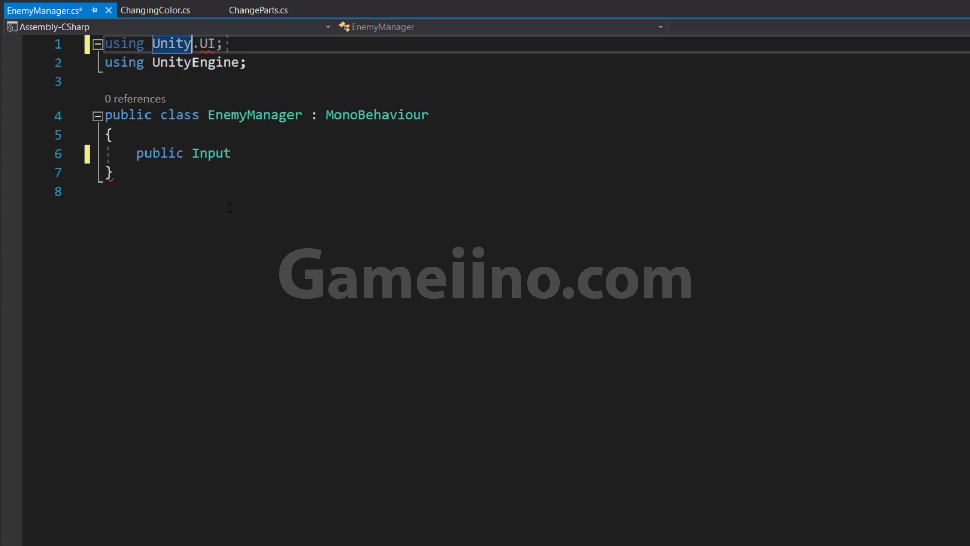
type("Engine")
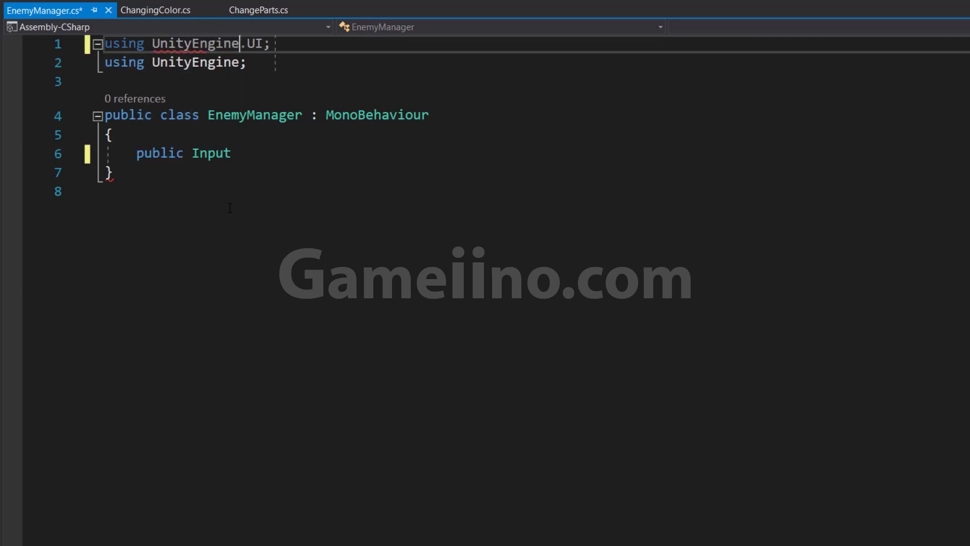
key("Down")
key("Down")
key("Down")
type("F")
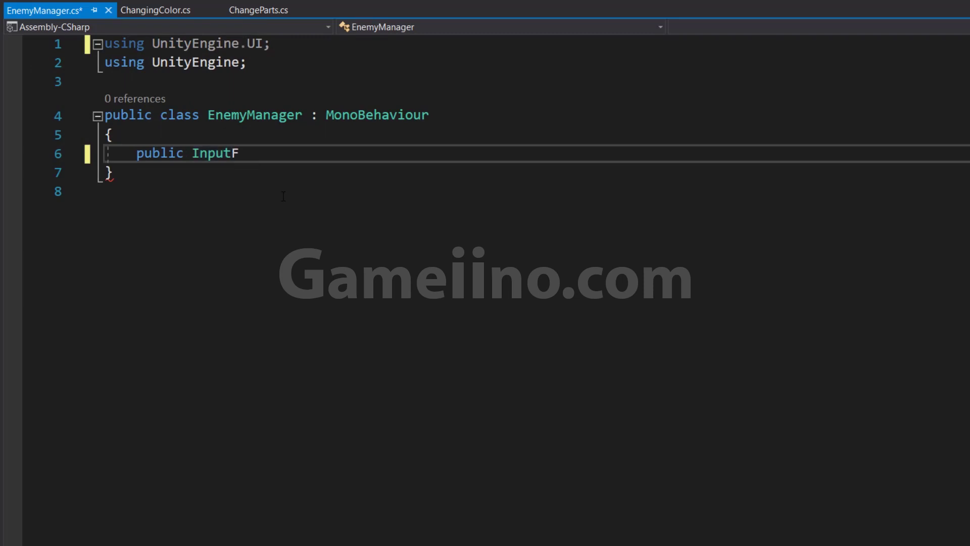
type("ield")
type(" fi")
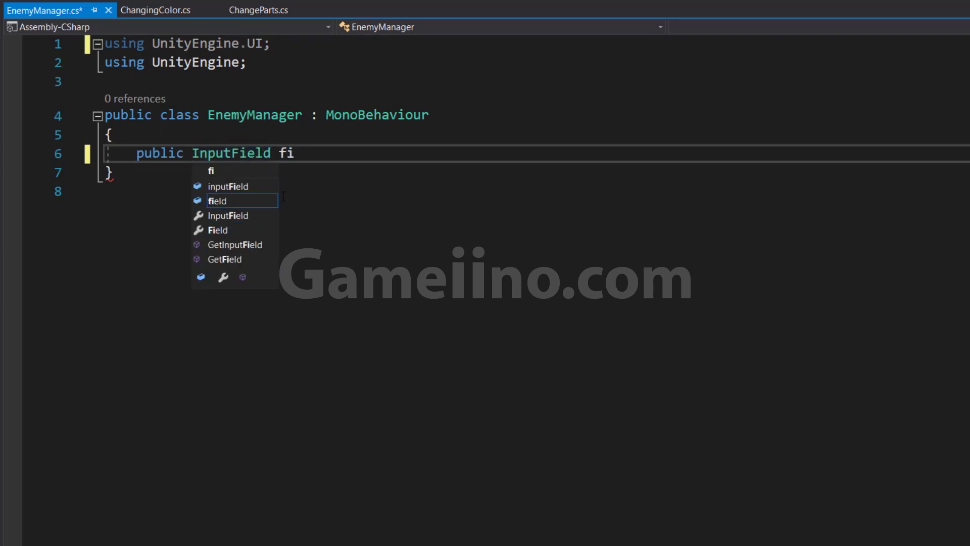
type("eld;")
key("ctrl+s")
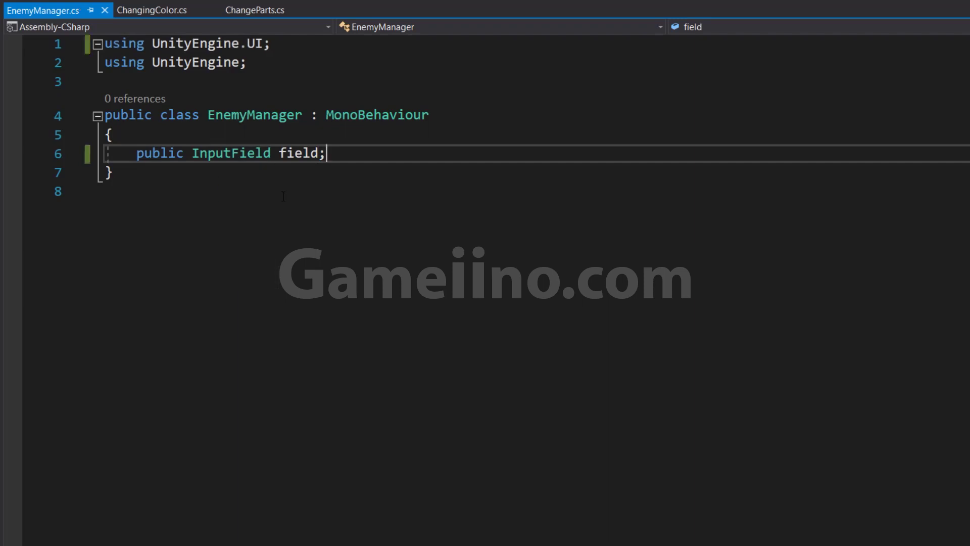
Step: Add an Update method containing an empty if(field.text != "") block and save
key("Return")
key("Return")
type("Upda")
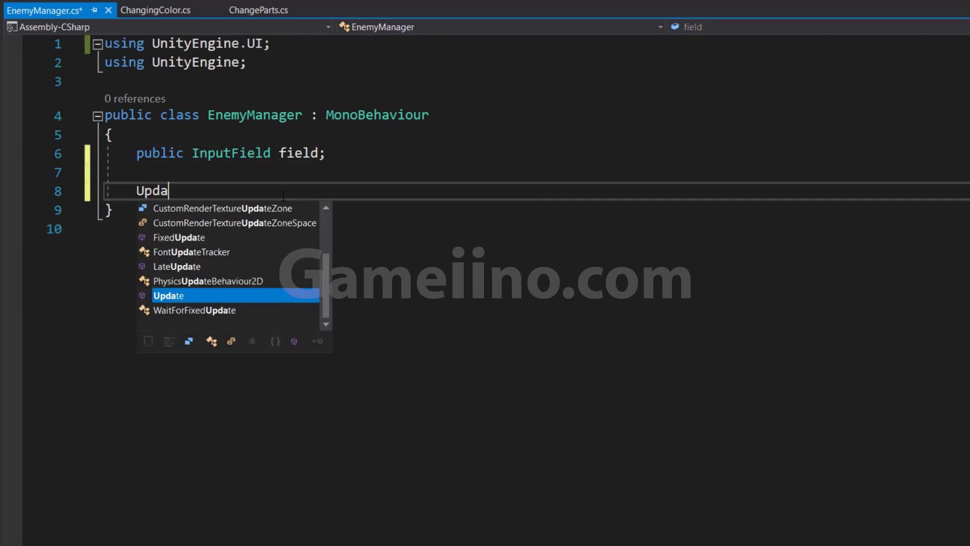
key("Tab")
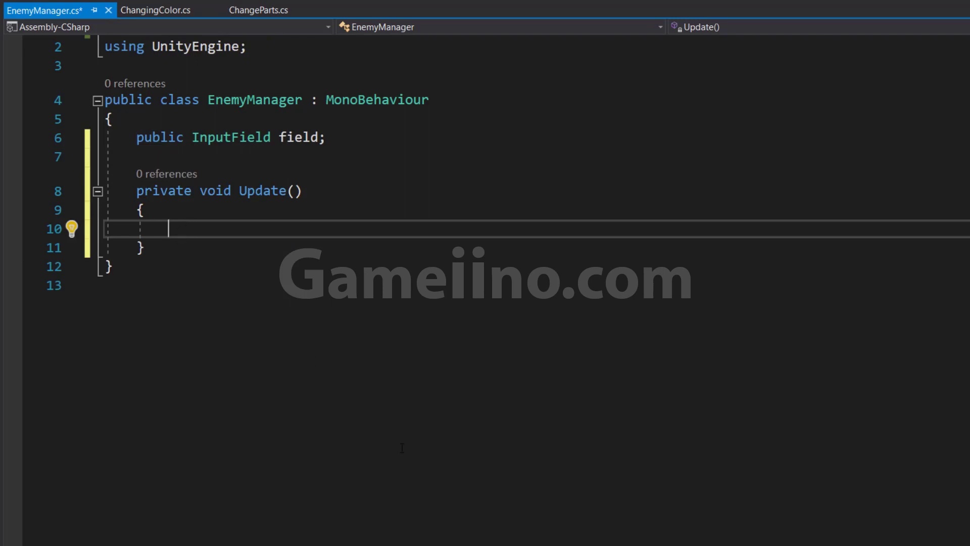
type("if(")
type("field")
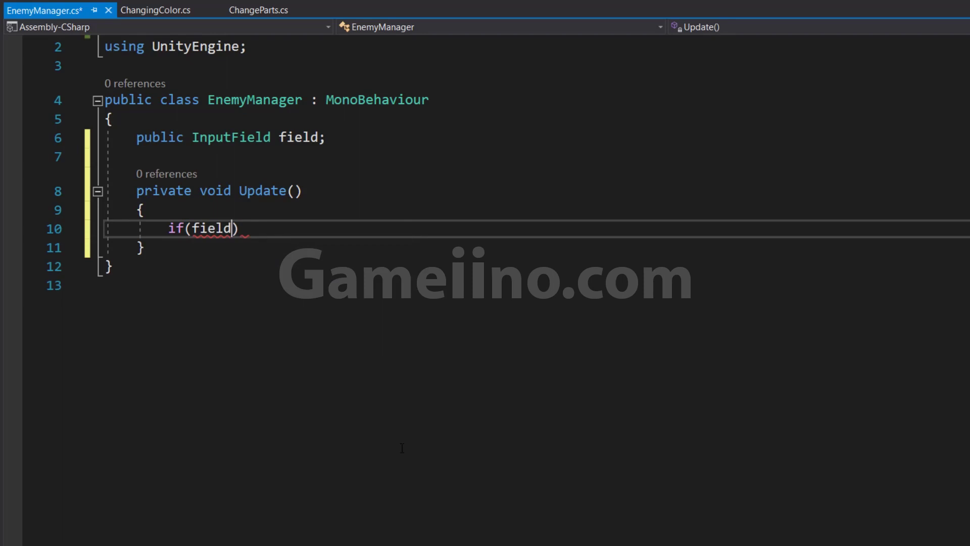
type(".te")
key("Tab")
type("!= ")
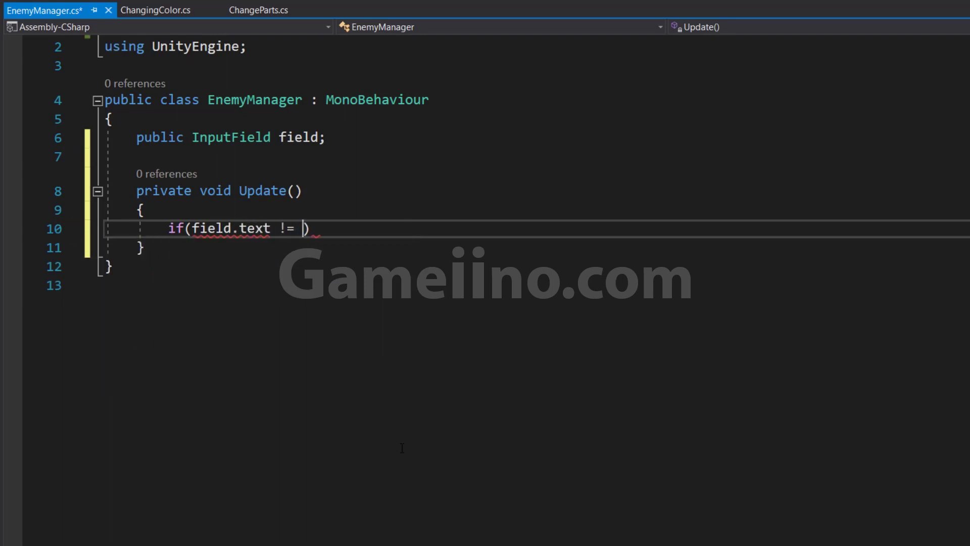
type("\"")
key("End")
key("Return")
type("{")
key("Return")
key("ctrl+s")
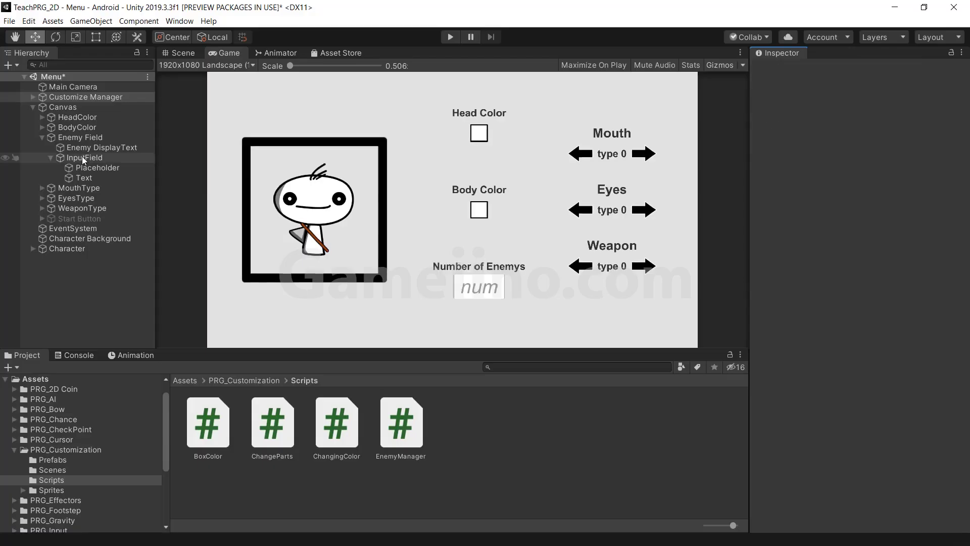
left_click(82, 157)
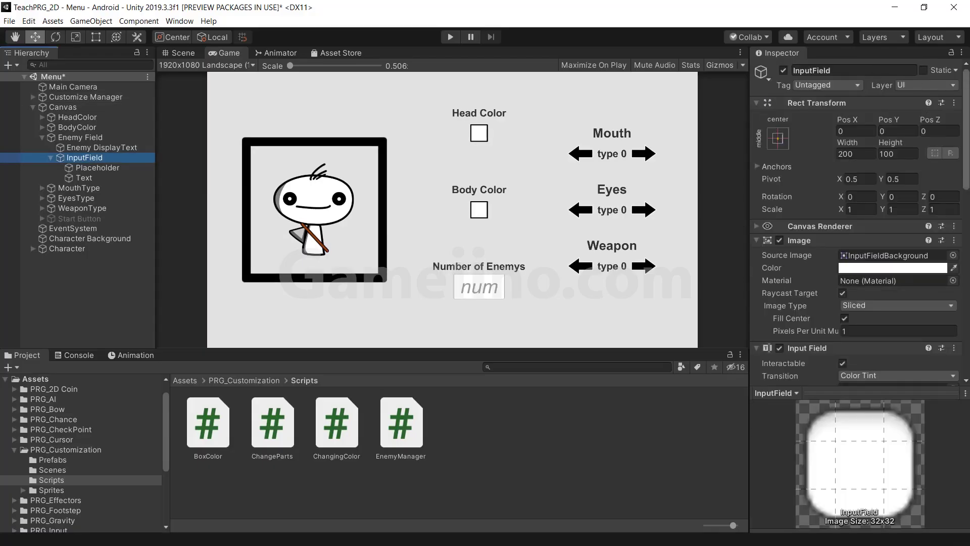
scroll(803, 233, "down", 6)
scroll(804, 232, "down", 2)
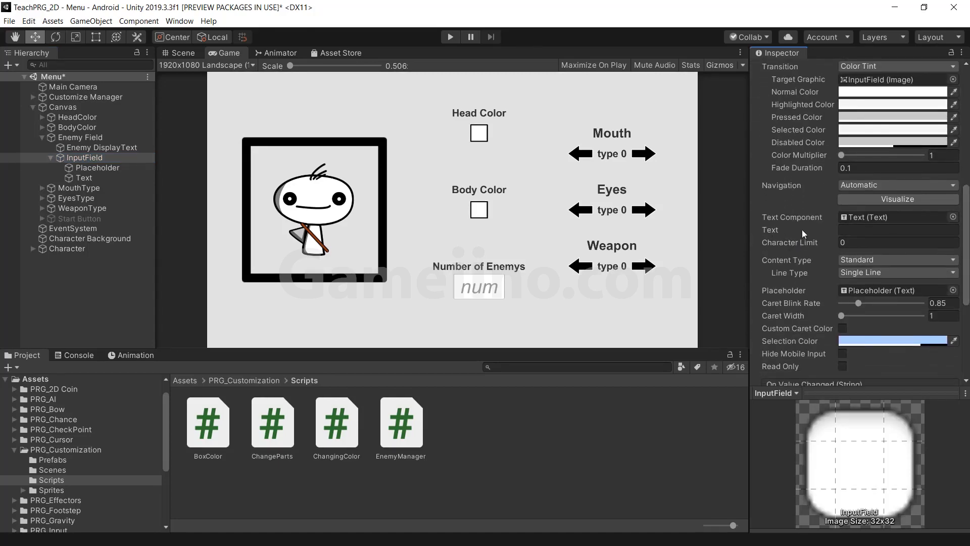
type("10")
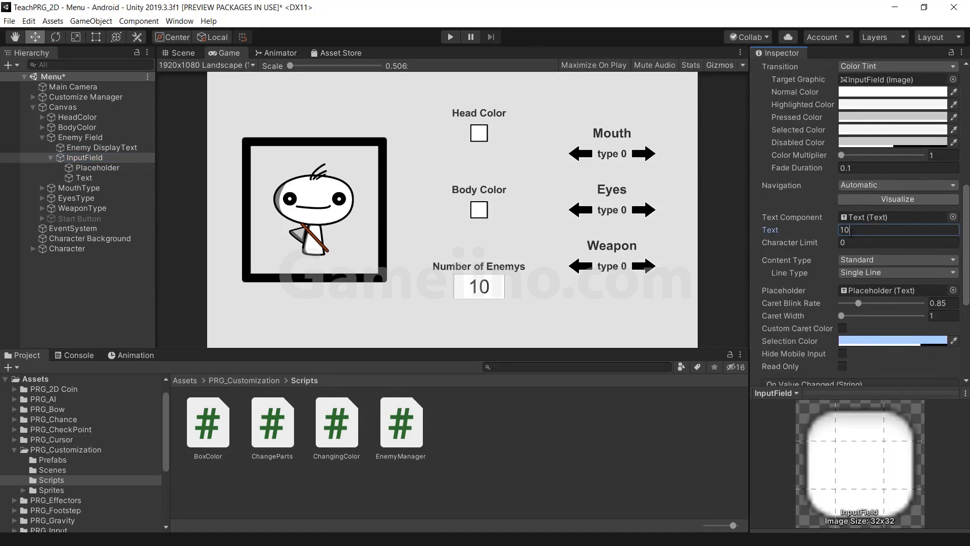
key("BackSpace")
key("BackSpace")
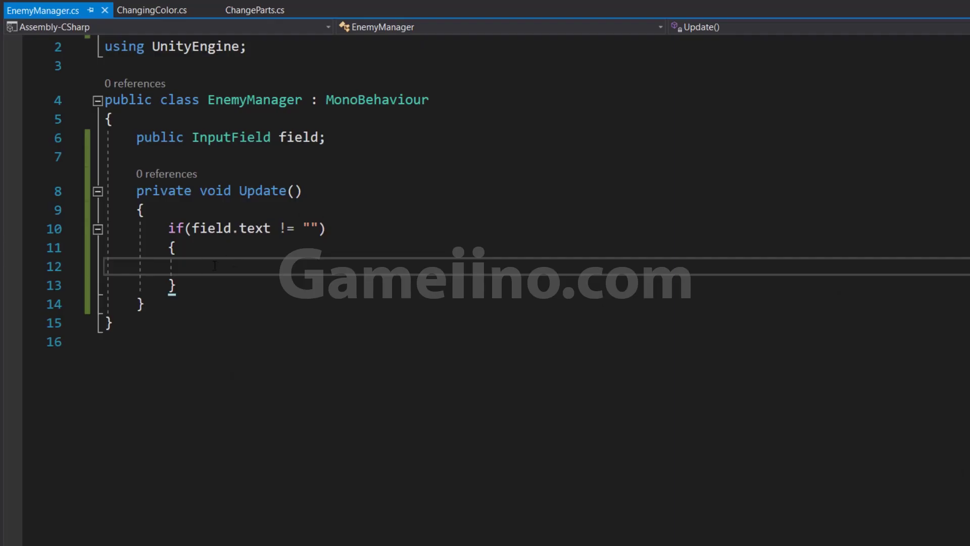
Step: Type the nested if(int.Parse(field.text) > 50) condition and open its brace block
type("if(")
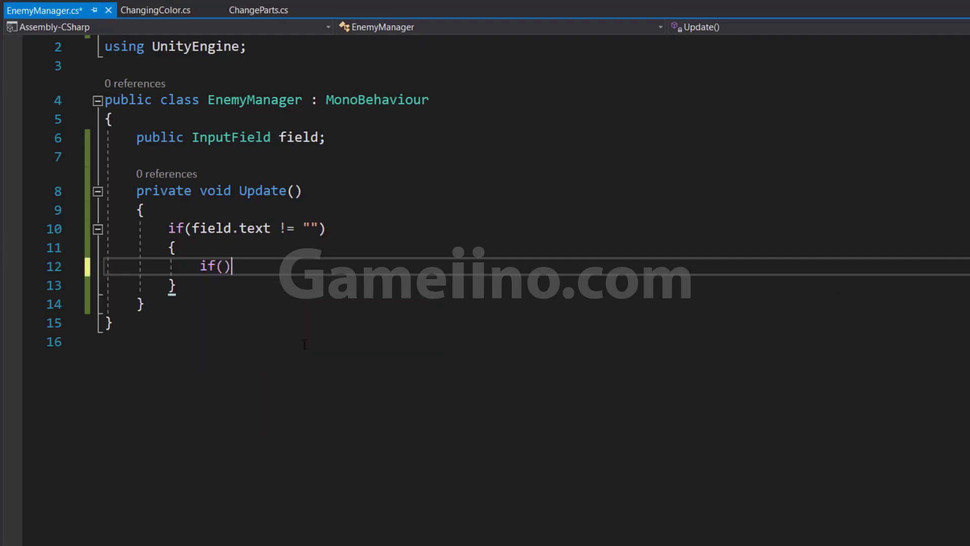
type("int")
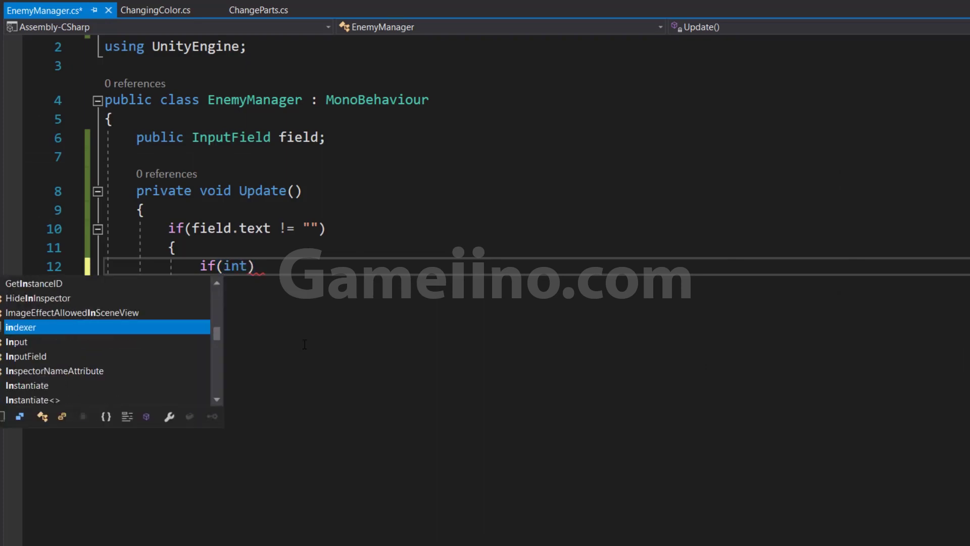
type(".Pa")
key("Tab")
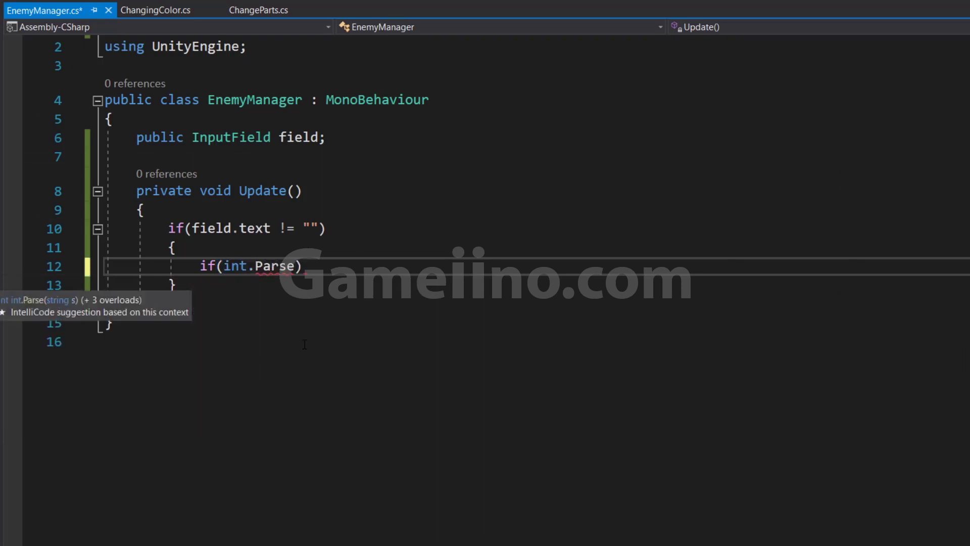
type("(")
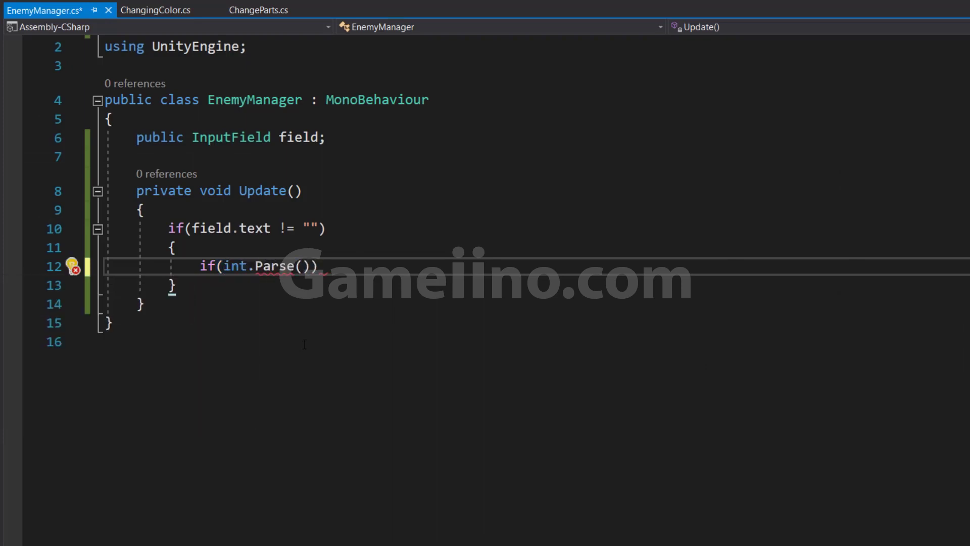
type("field.te")
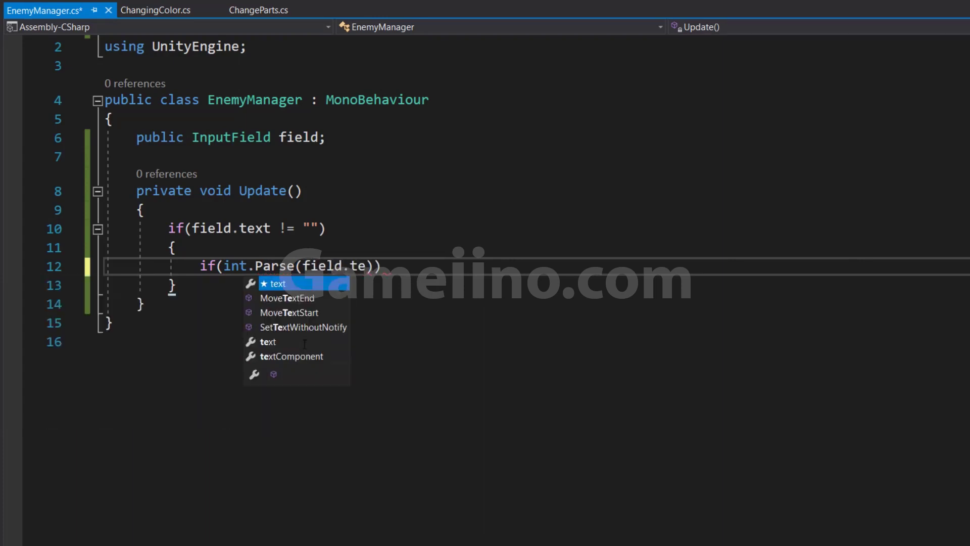
key("Tab")
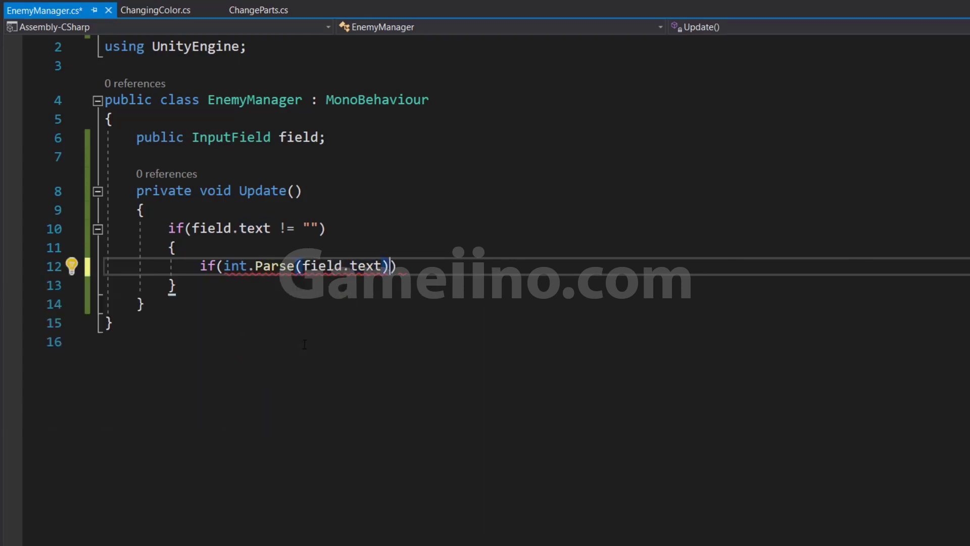
type(") > 50")
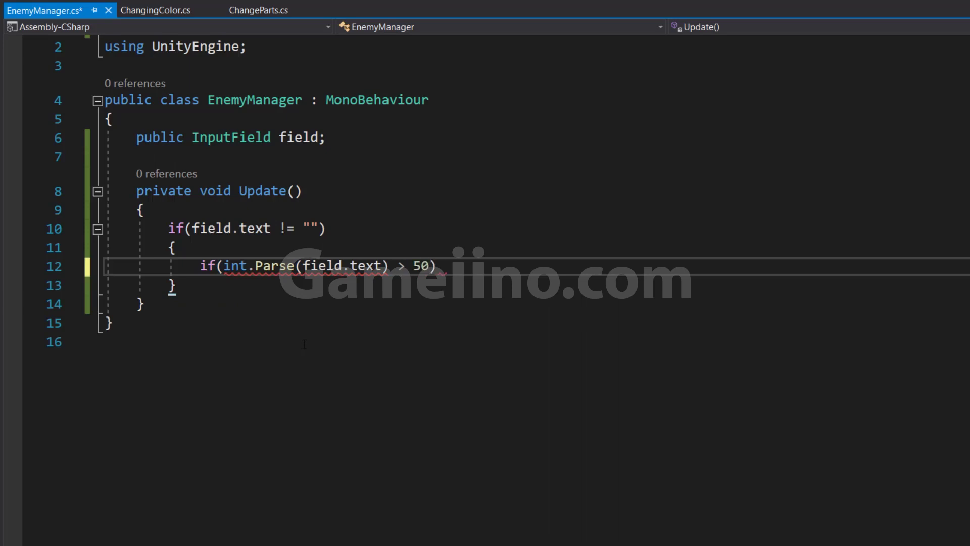
type(") {")
key("Return")
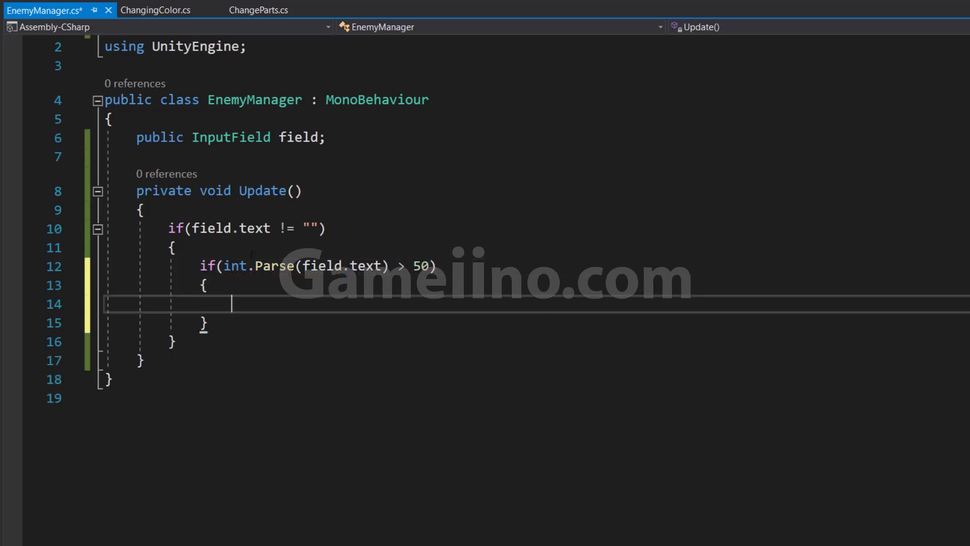
Step: Review the line 12 condition, briefly change the limit to 100, then restore 50
left_click(318, 265)
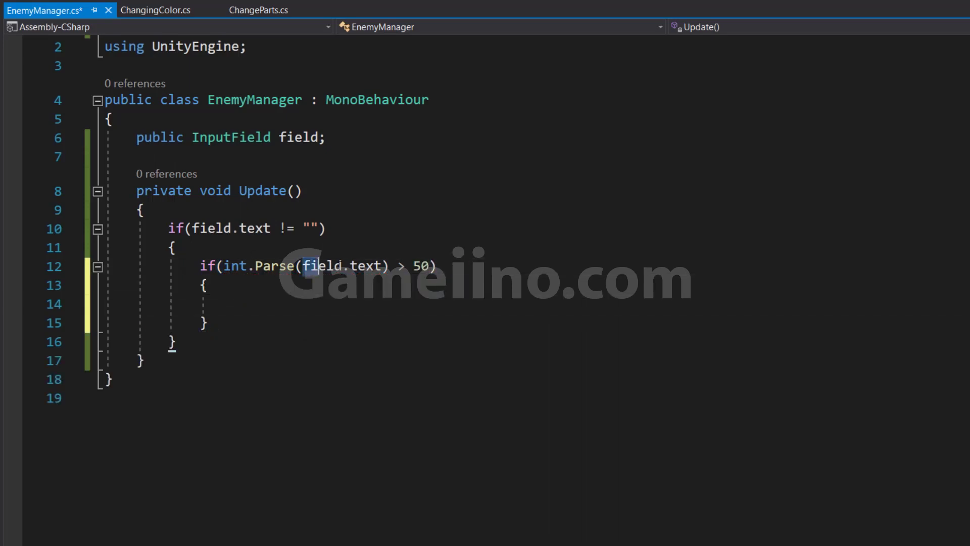
left_click_drag(318, 265, 387, 265)
left_click_drag(224, 265, 288, 265)
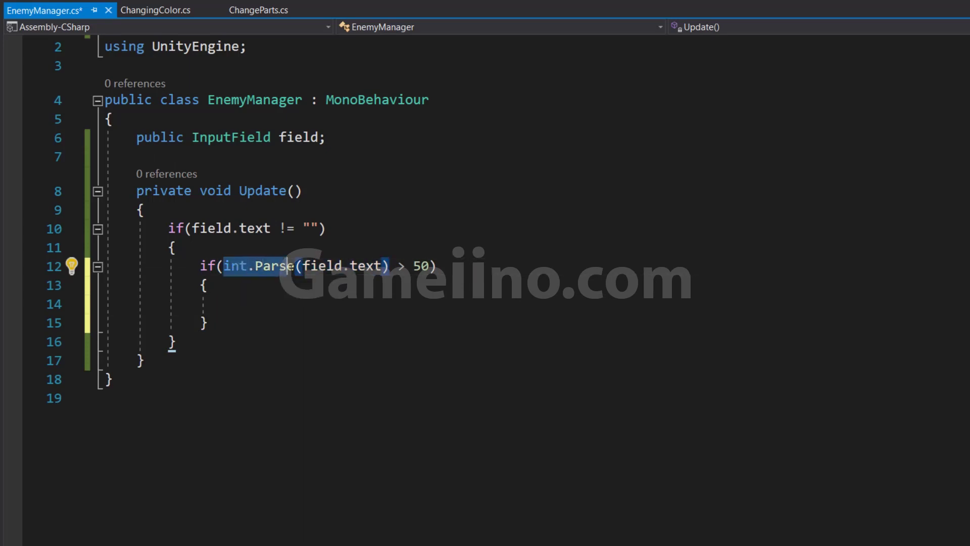
double_click(288, 267)
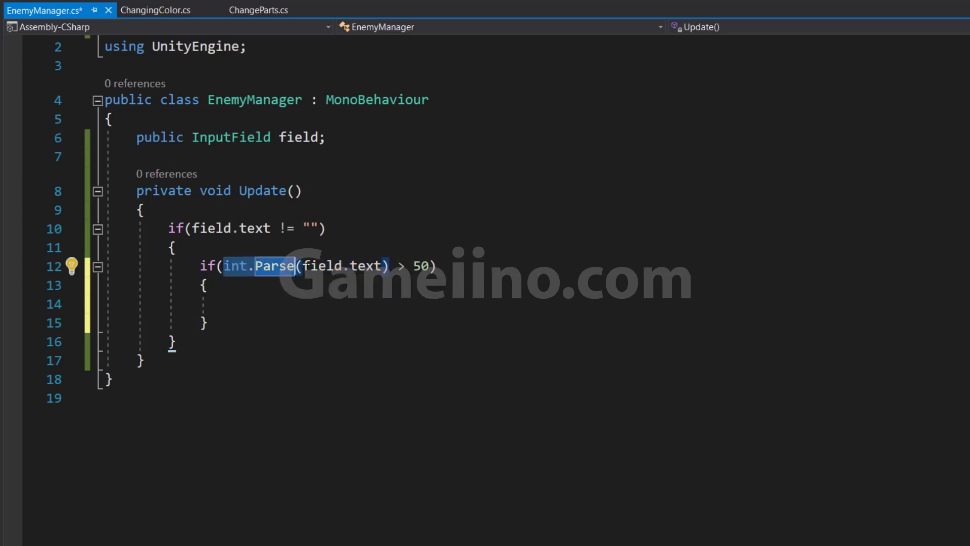
left_click(303, 265)
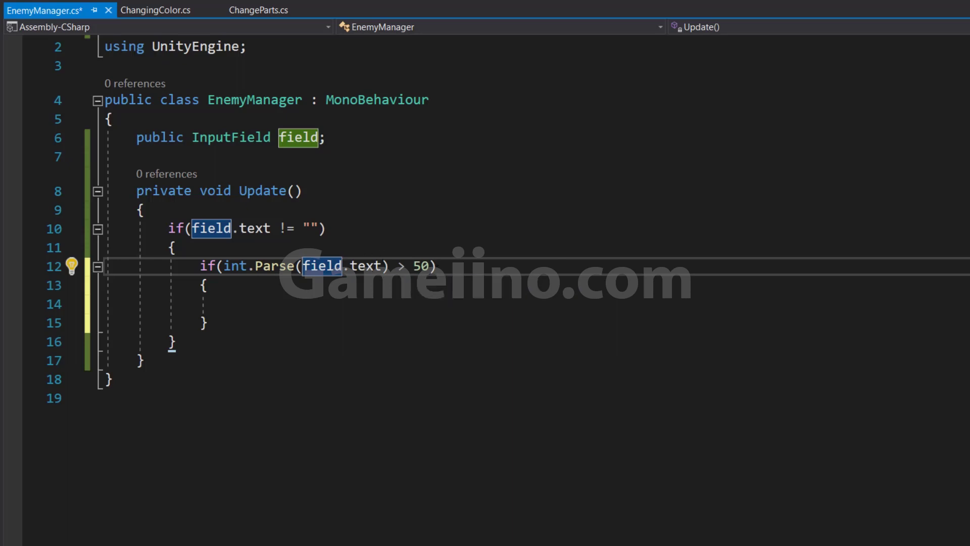
double_click(401, 266)
left_click(428, 266)
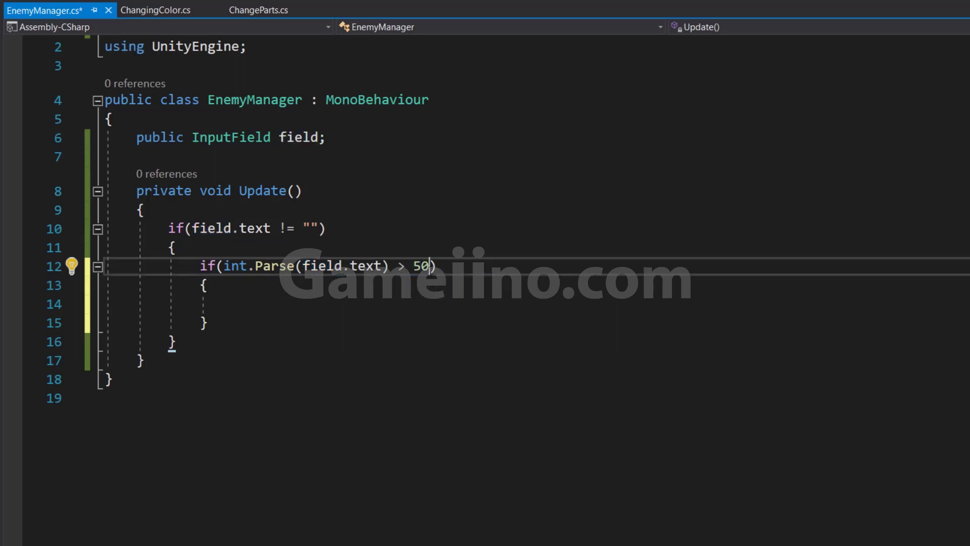
key("ctrl+shift+Left")
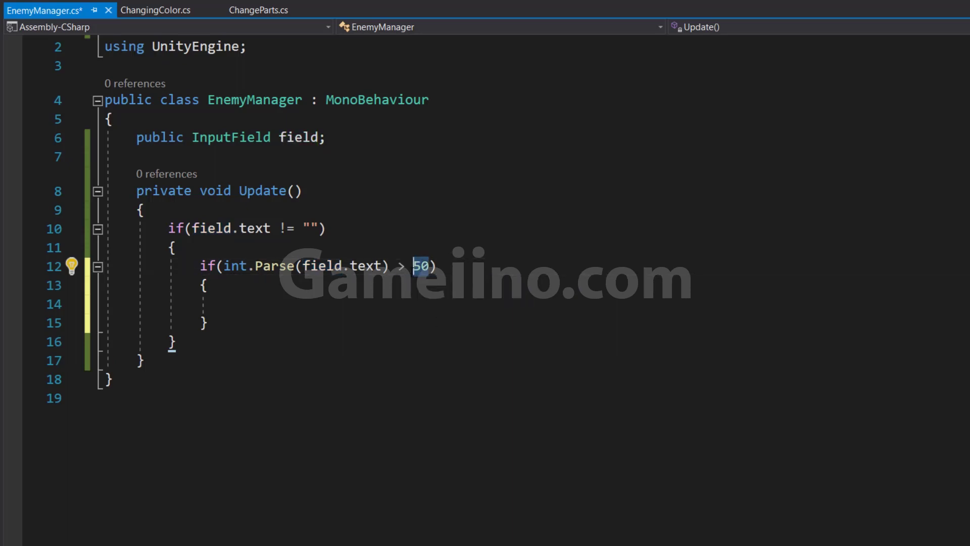
type("100")
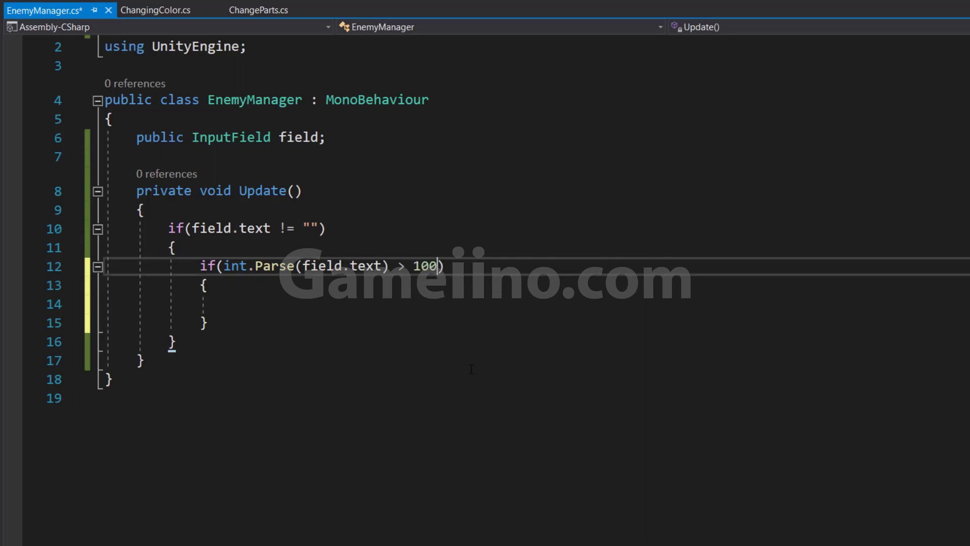
key("BackSpace")
key("BackSpace")
key("BackSpace")
type("50")
left_click(279, 308)
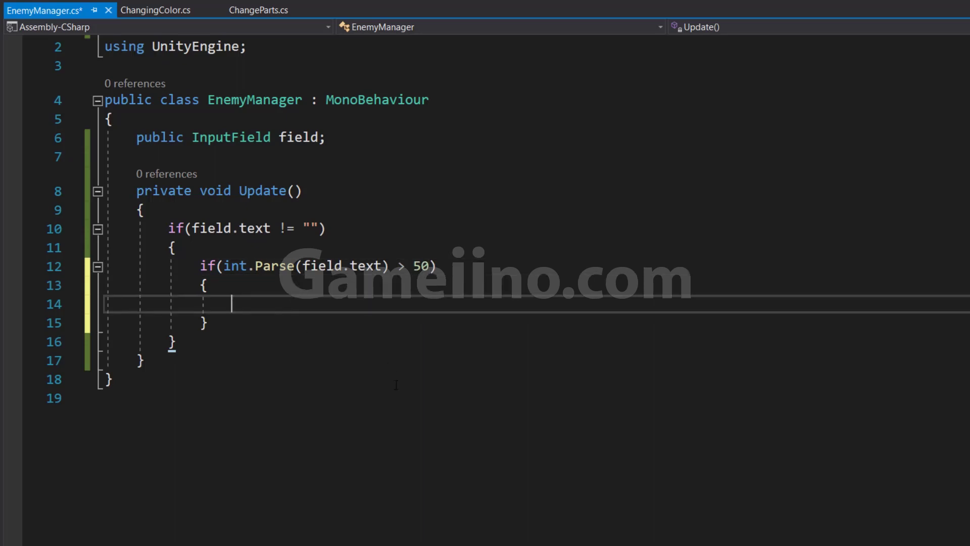
Step: Inside the block, reset the input with field.text = "50"; and save the script
type("fo")
type("il")
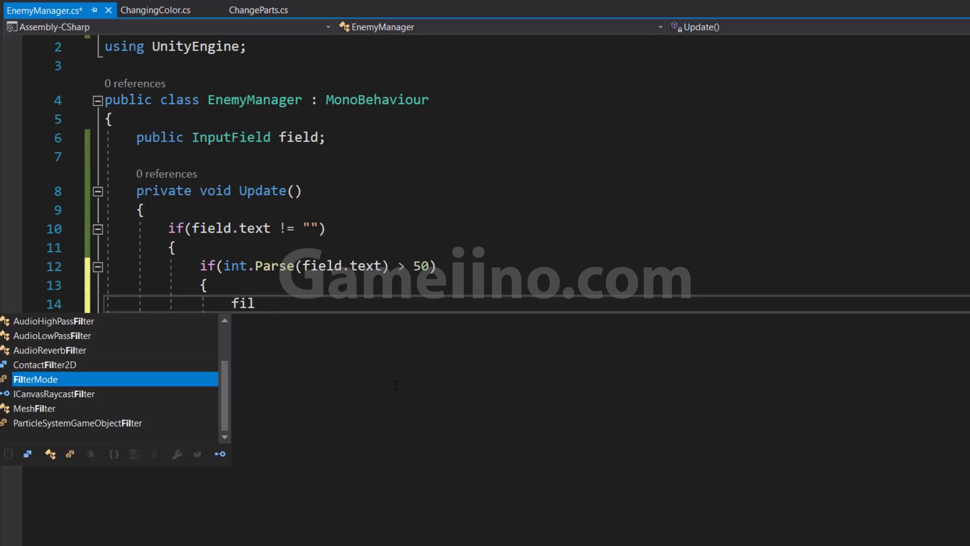
key("BackSpace")
key("Tab")
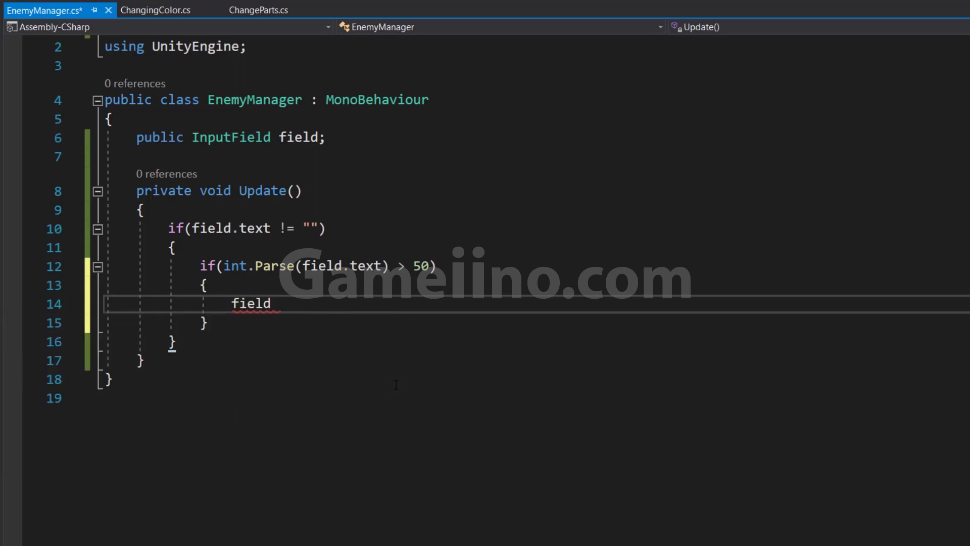
type(".text")
type(" = \"")
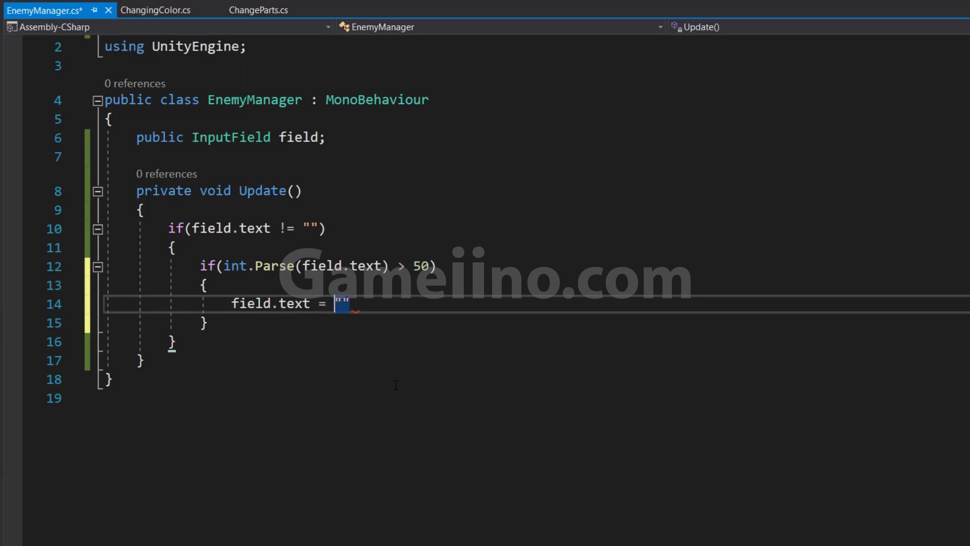
type("50\";")
key("ctrl+s")
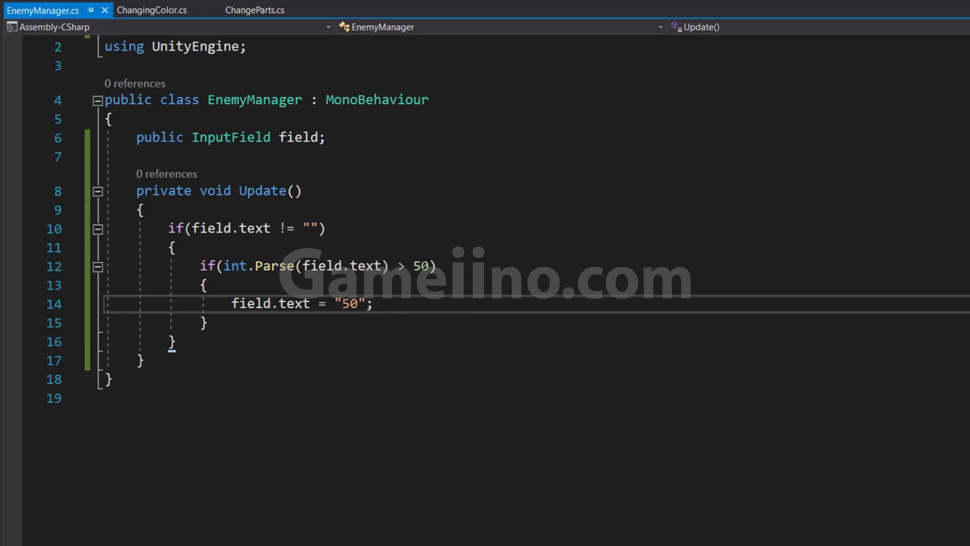
Step: Try a 100 cap on lines 12 and 14, then set both back to 50
double_click(421, 266)
type("100")
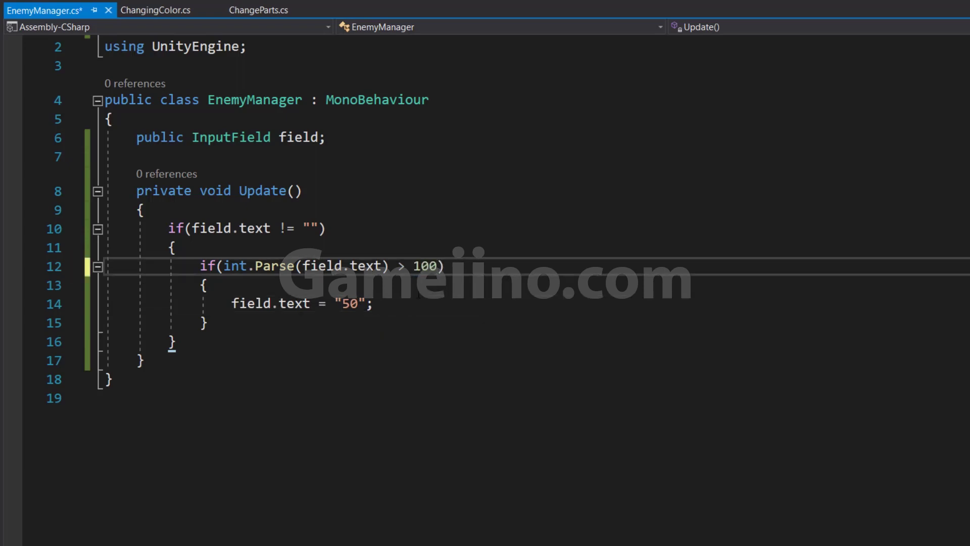
key("Down")
key("Down")
key("Left")
key("shift+Left")
key("shift+Left")
key("shift+Left")
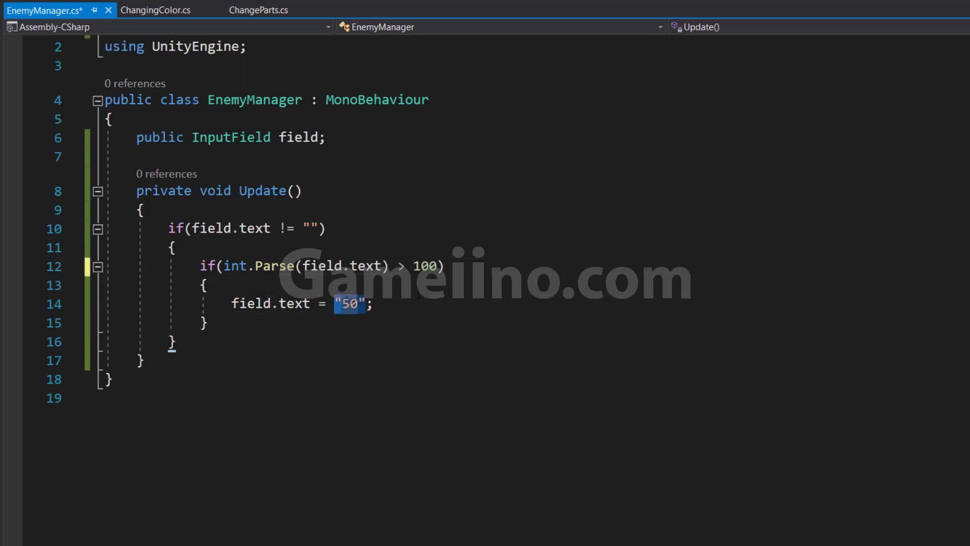
key("shift+Right")
key("Left")
key("shift+Right")
key("shift+Right")
type("100")
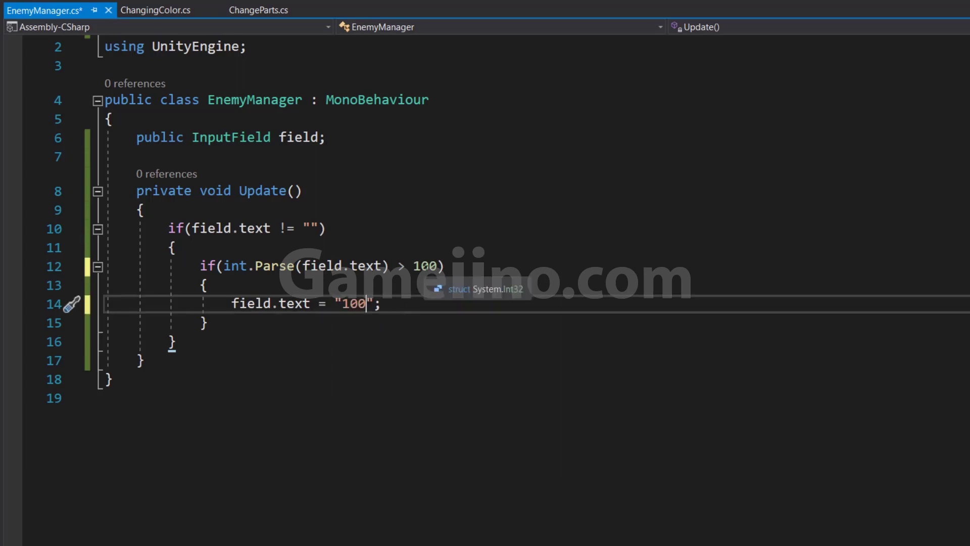
double_click(424, 265)
type("5")
double_click(353, 303)
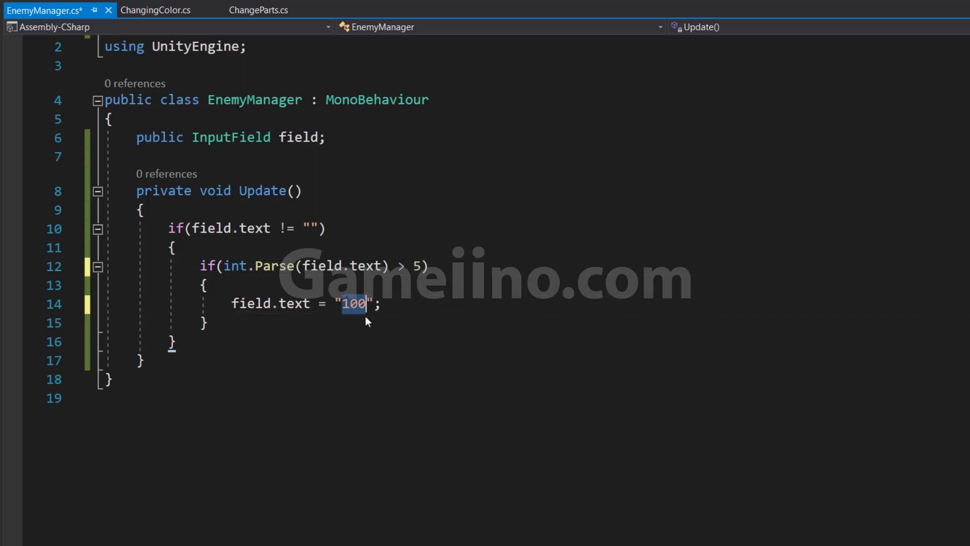
type("50")
left_click(422, 265)
type("0")
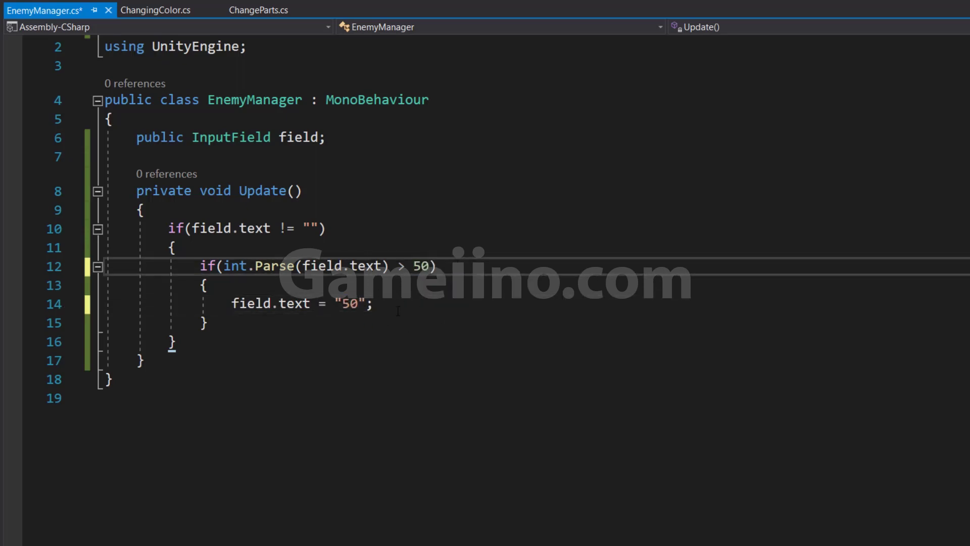
left_click(398, 310)
Step: In Unity, assign InputField to Customize Manager's Enemy Manager Field and enter play mode
key("alt+Tab")
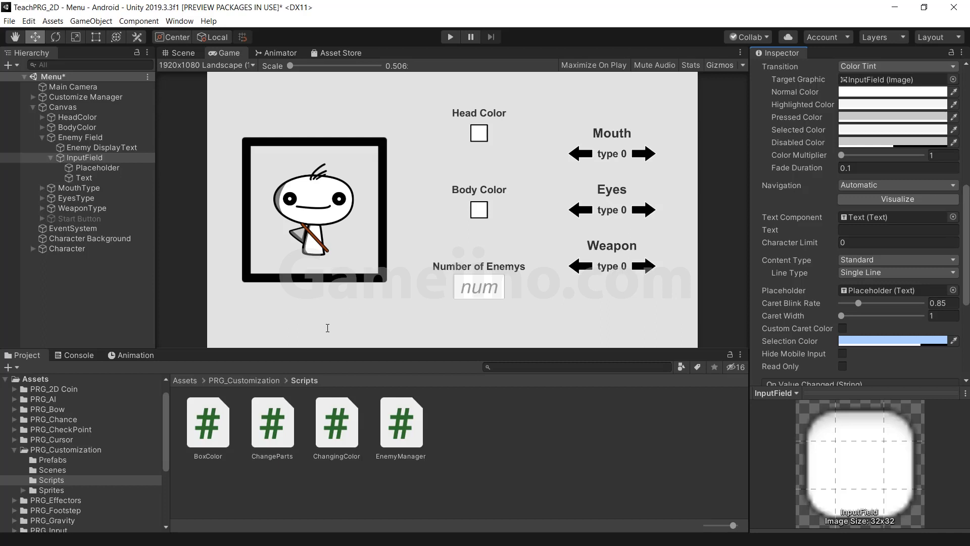
left_click(77, 100)
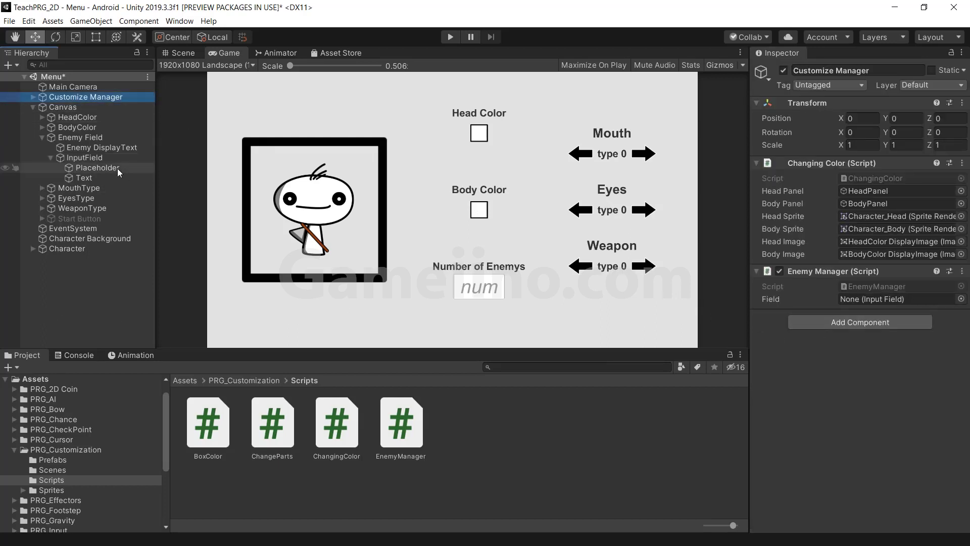
left_click_drag(81, 157, 847, 301)
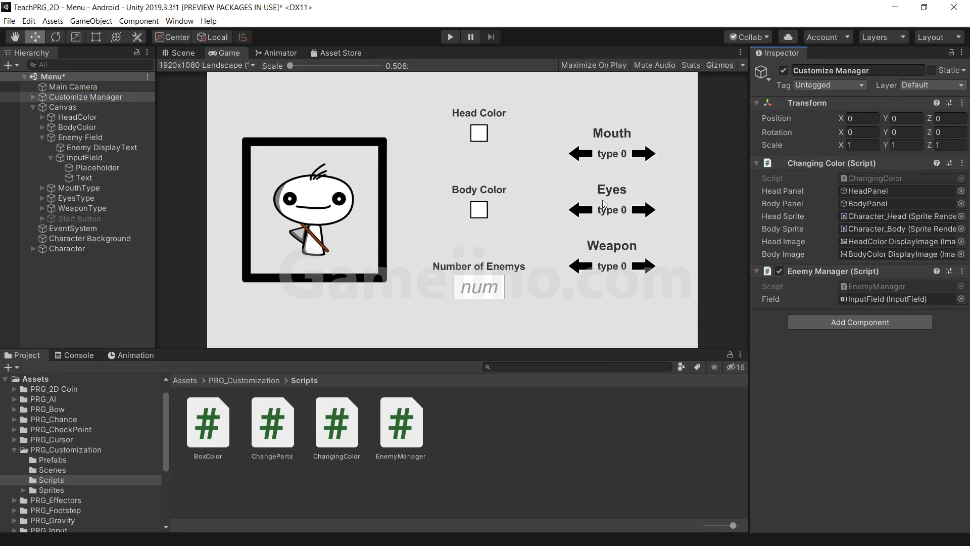
left_click(449, 37)
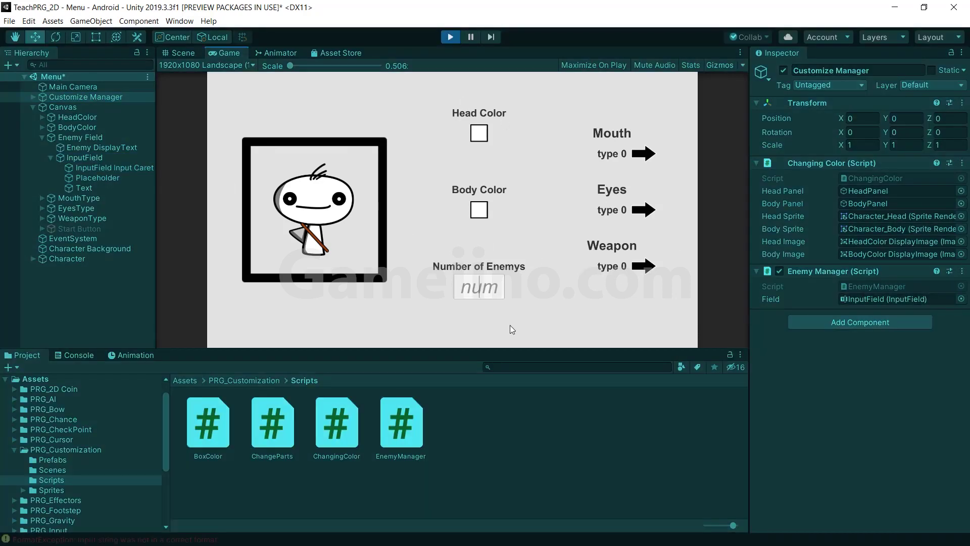
Step: Enter 10, then 50, in the Number of Enemys box and clear the Console error
type("10")
key("BackSpace")
key("BackSpace")
type("50")
left_click(77, 356)
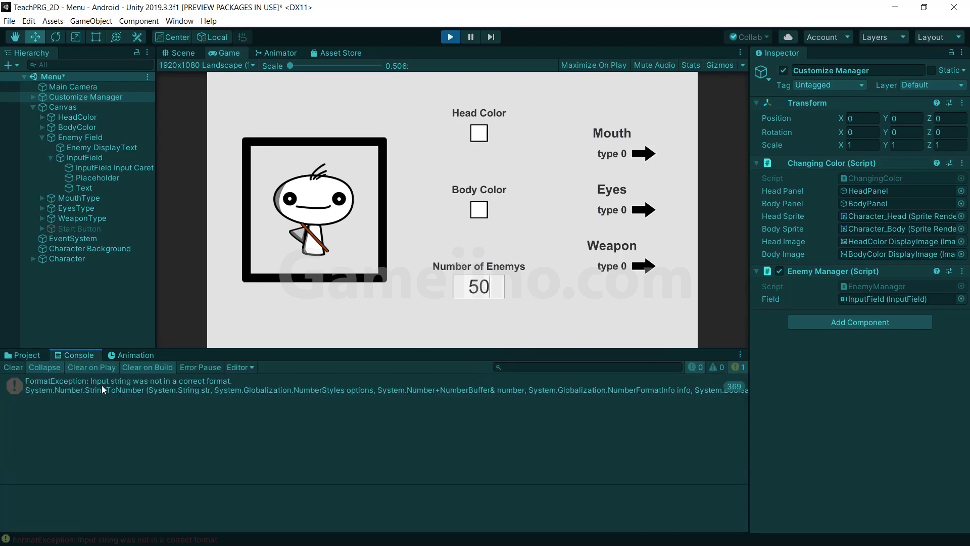
left_click(13, 367)
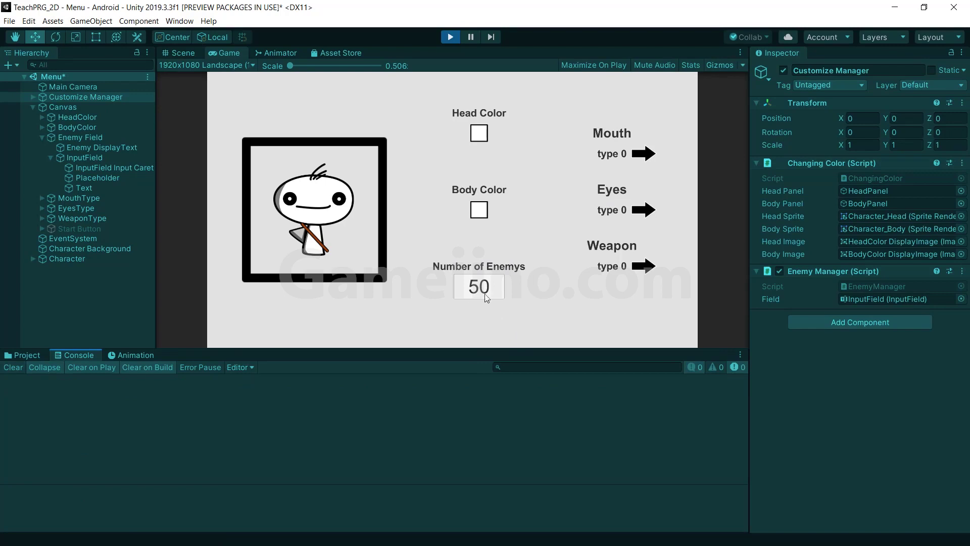
Step: Try 20 and then 50 in the enemy count box, then stop the game
left_click_drag(493, 292, 472, 316)
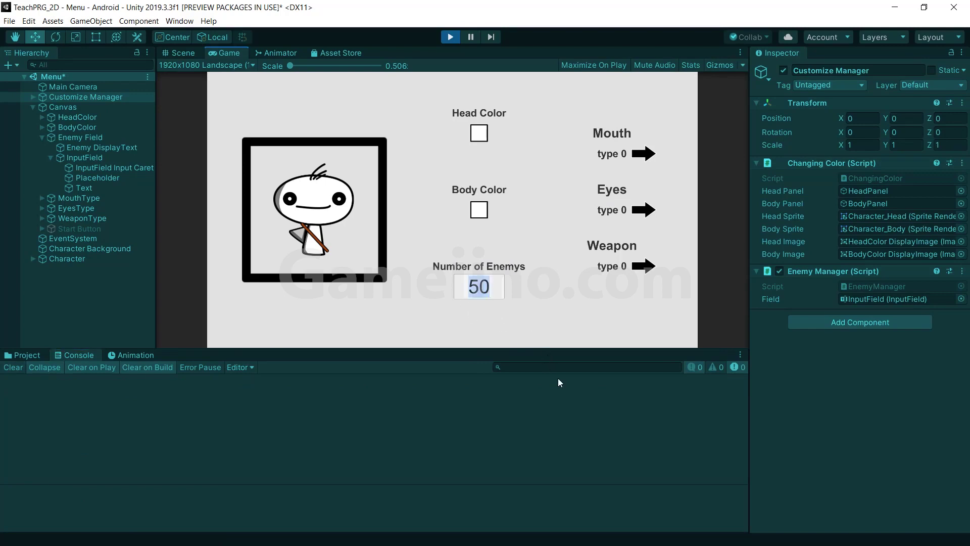
type("2")
type("0")
key("Escape")
left_click(488, 288)
double_click(488, 288)
type("5")
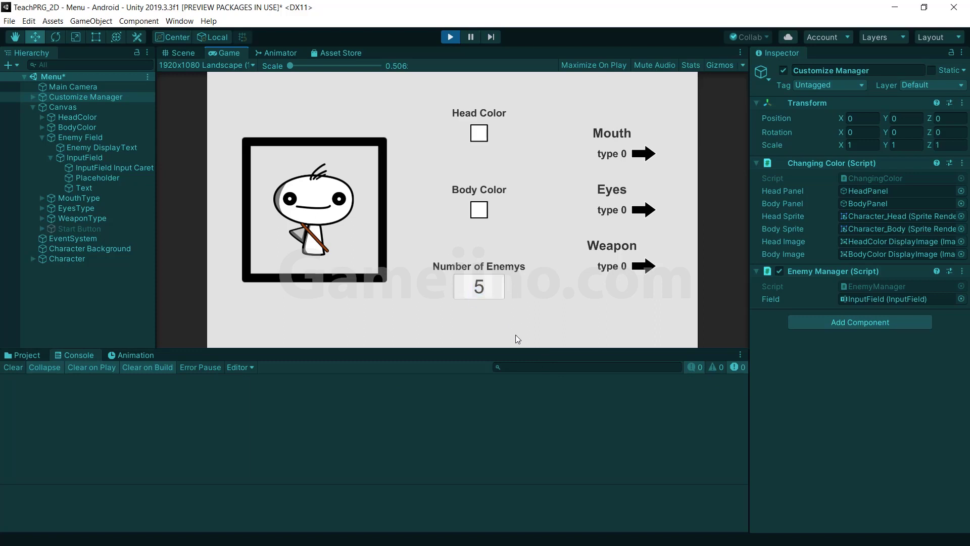
type("0")
left_click(464, 296)
left_click(528, 296)
left_click(450, 39)
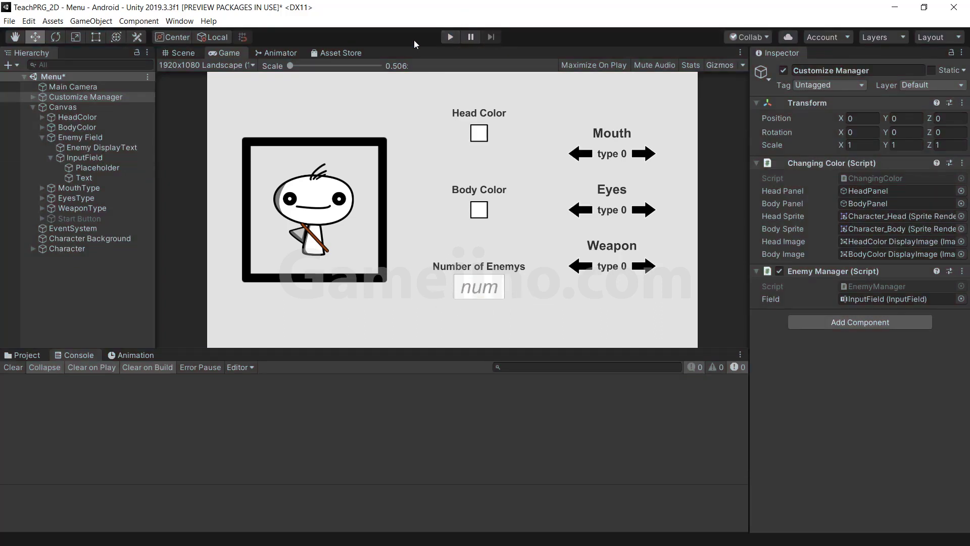
Step: Save the Menu scene and activate the Start Button object
key("ctrl+s")
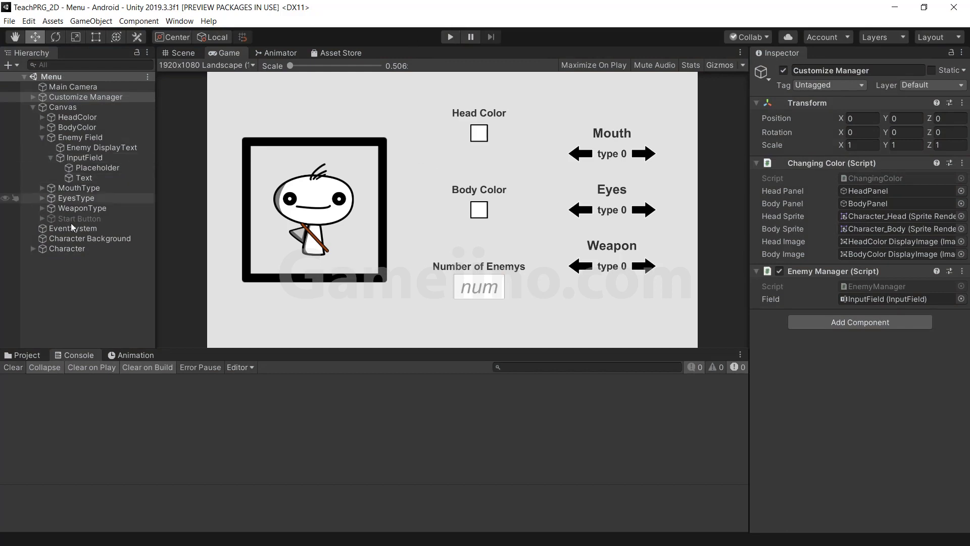
left_click(79, 218)
left_click(784, 71)
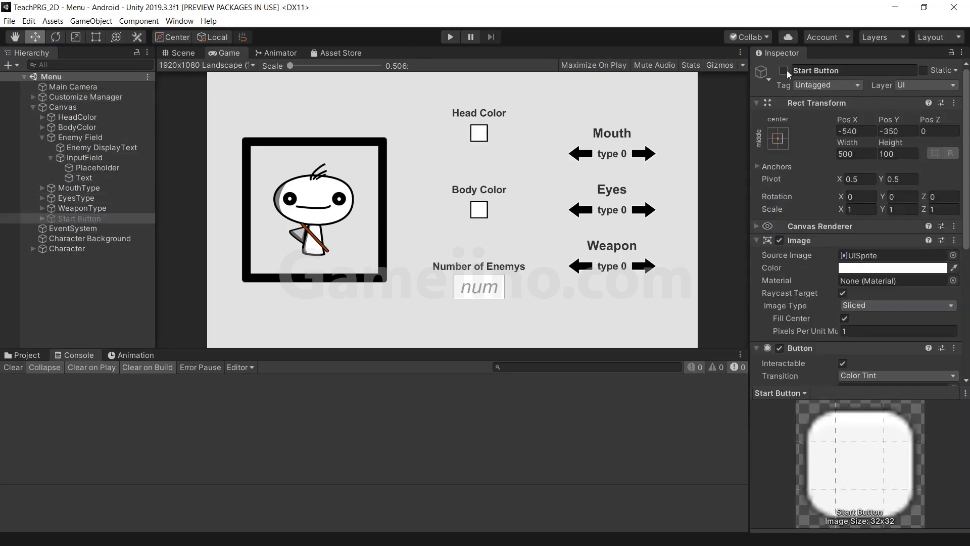
right_click(104, 280)
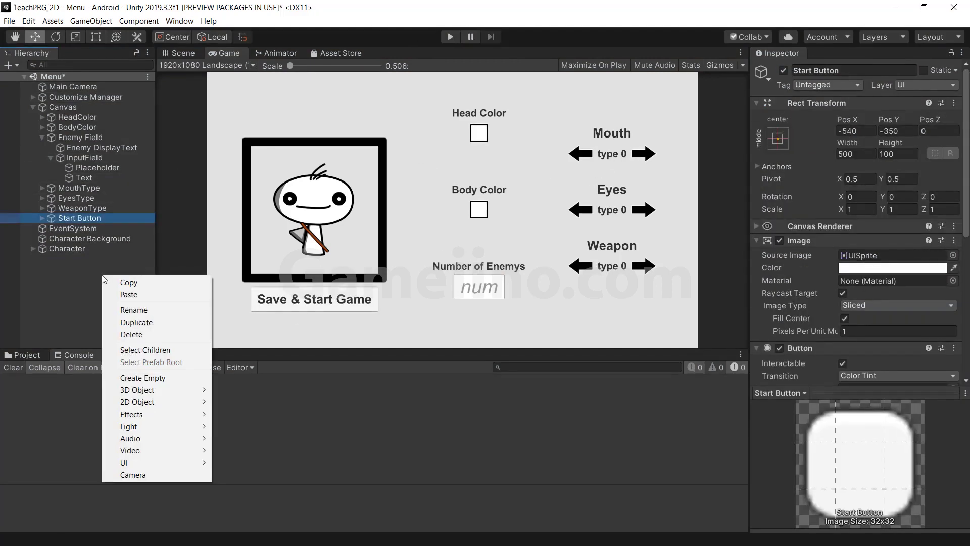
mouse_move(173, 462)
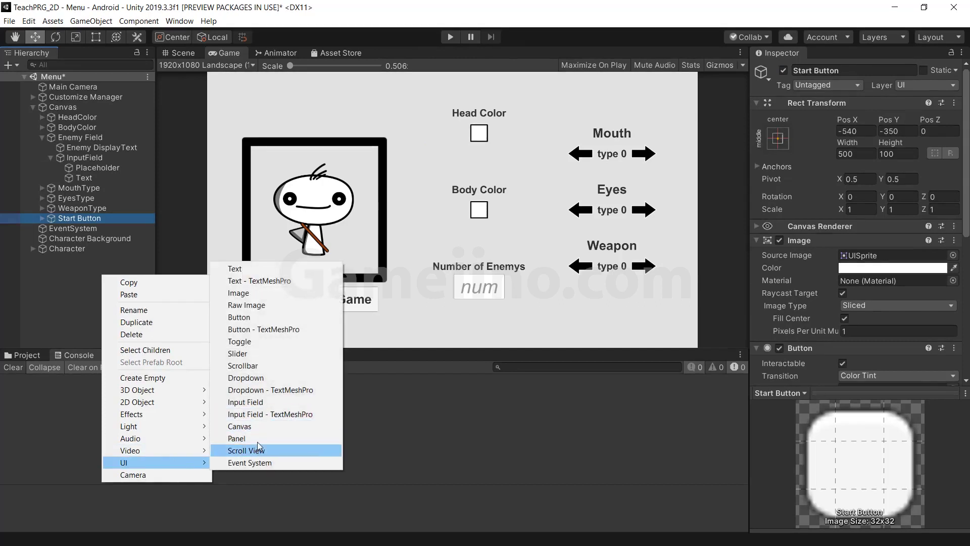
left_click(86, 305)
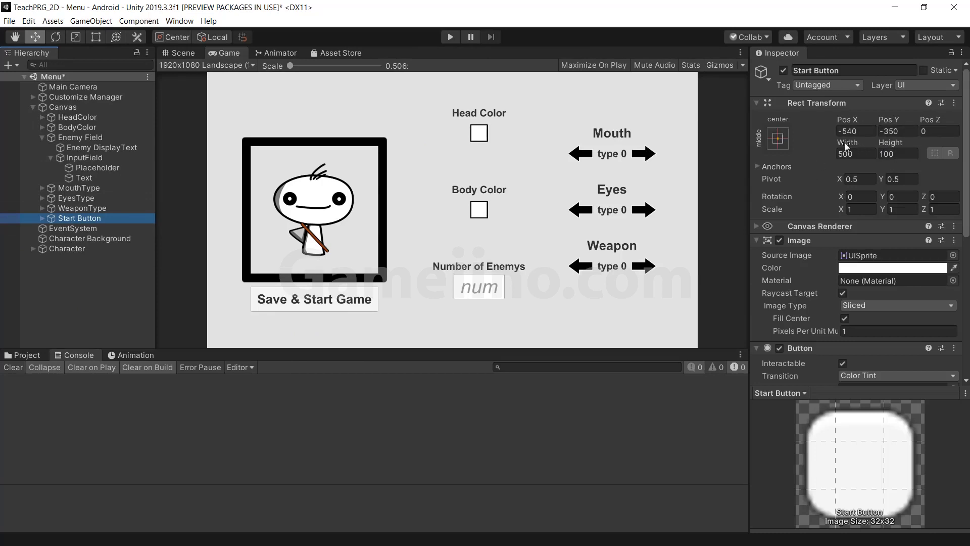
Step: Inspect the Start Button's Text child, keeping its Bold font style, then reselect Customize Manager
left_click(42, 218)
left_click(74, 229)
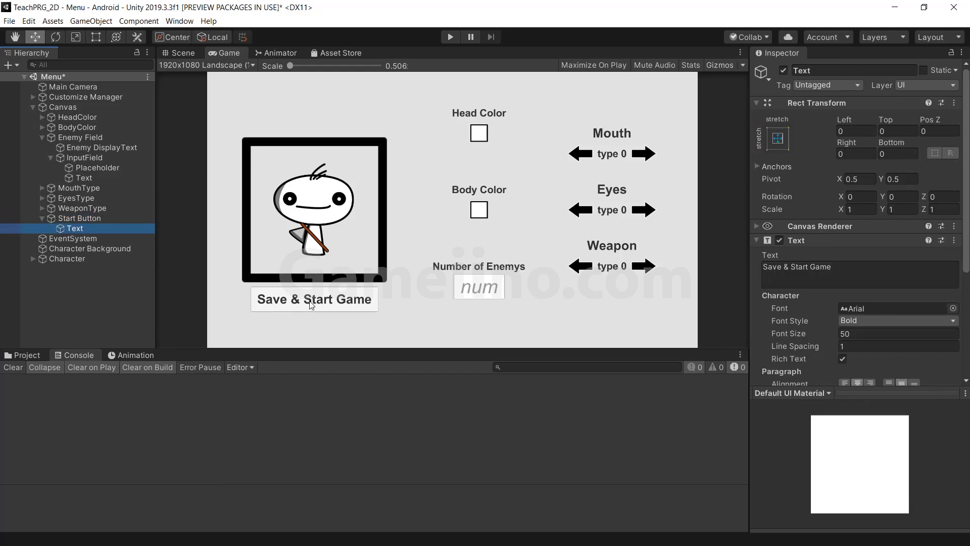
left_click(897, 320)
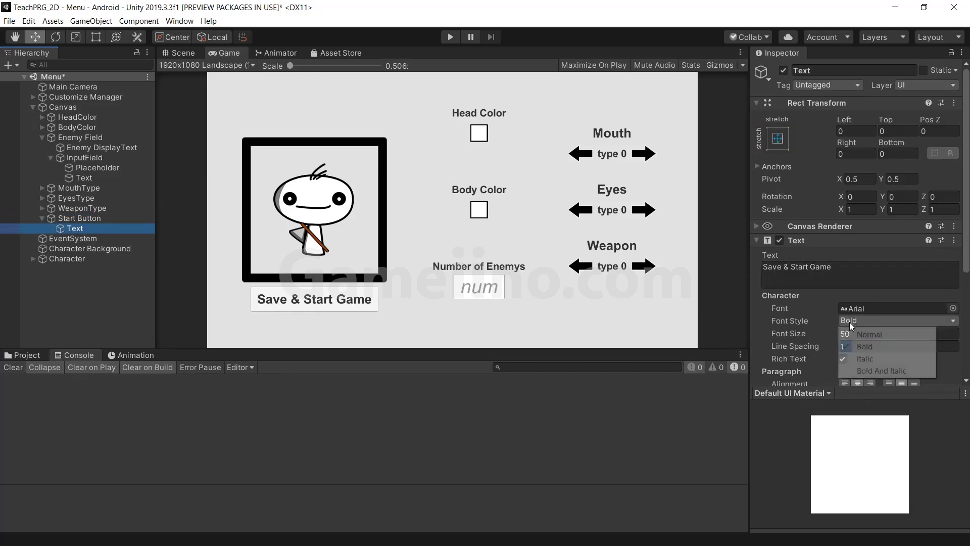
left_click(813, 372)
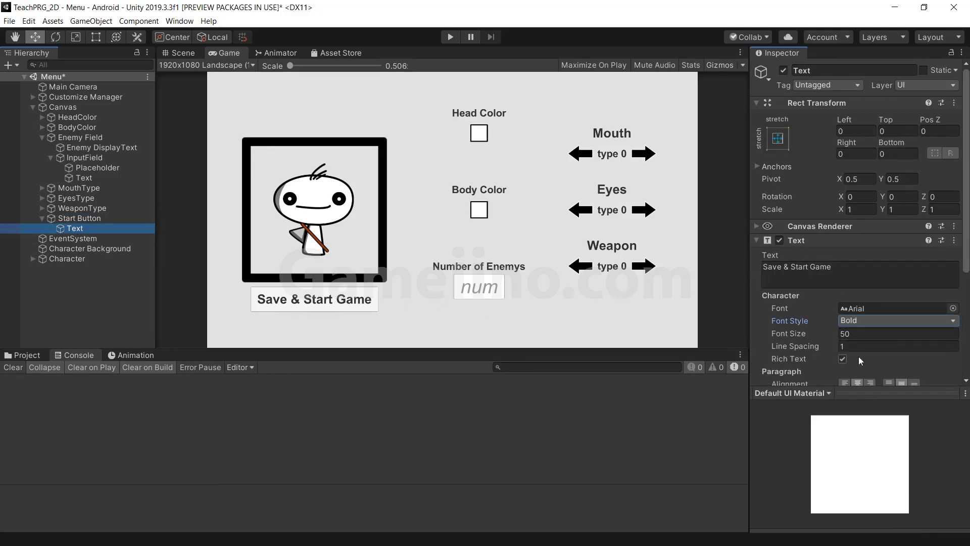
scroll(848, 333, "down", 3)
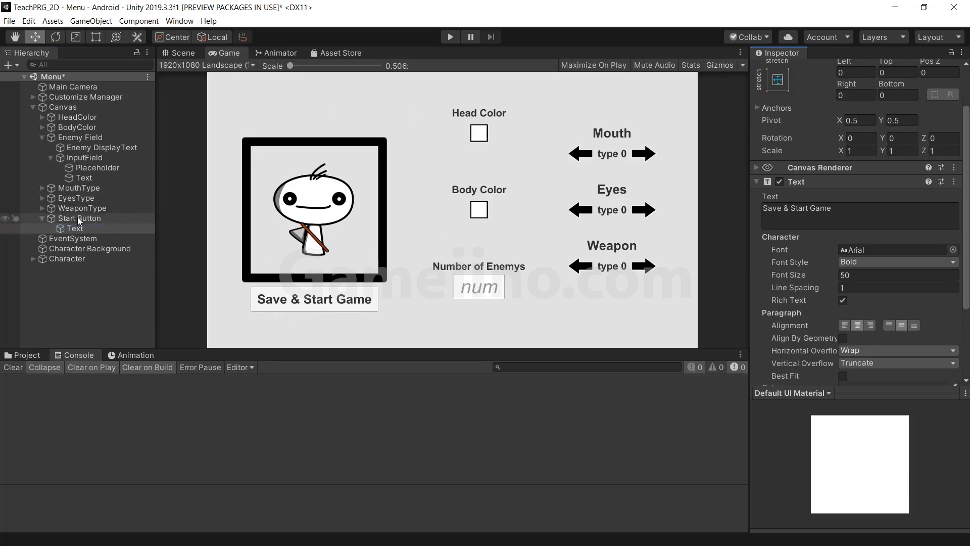
left_click(44, 219)
left_click(65, 96)
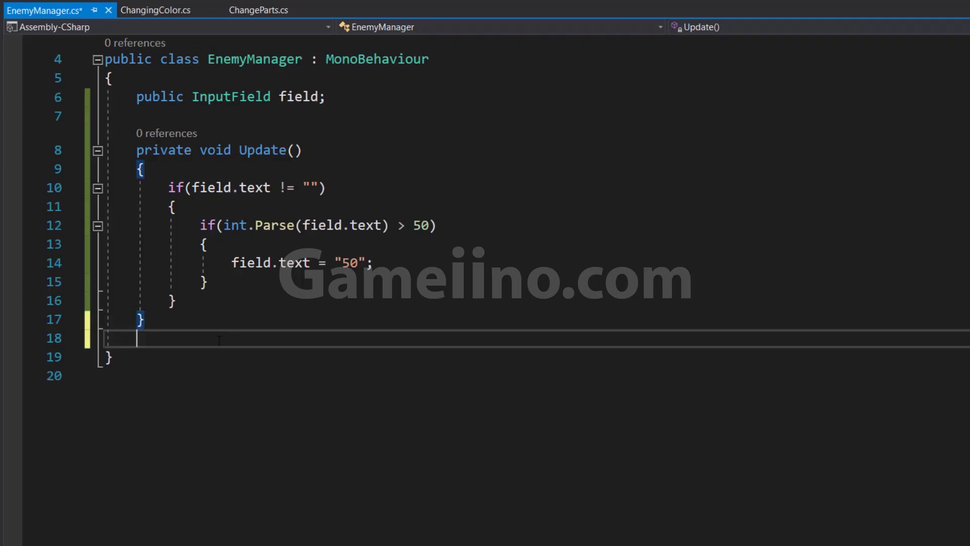
Step: Add a public StartGame method beginning with an if(field.text == "") check
key("Return")
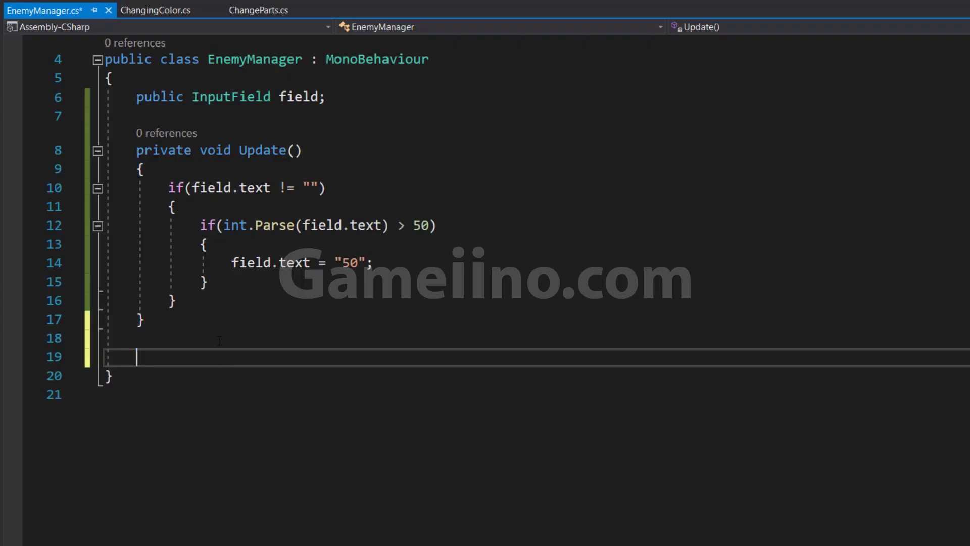
type("public void ")
type("Start")
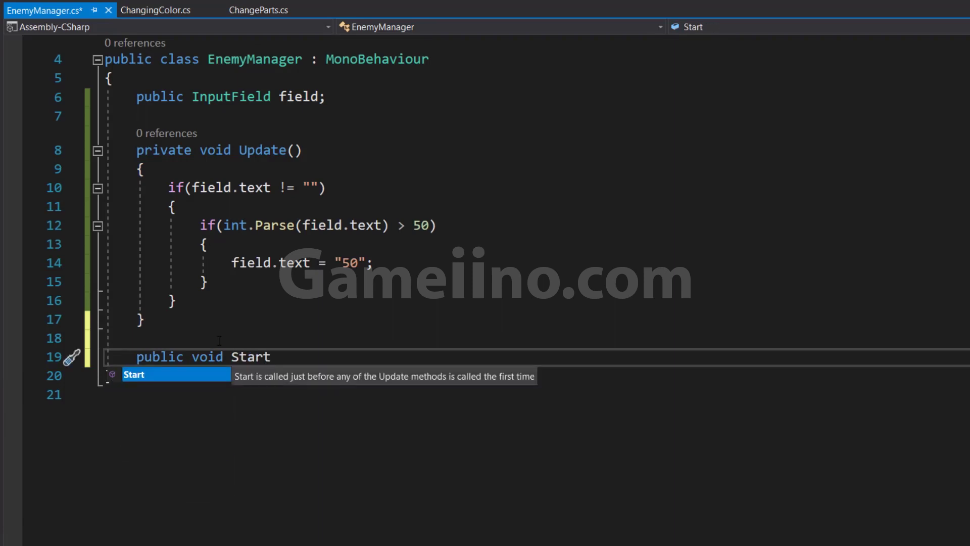
type("Game")
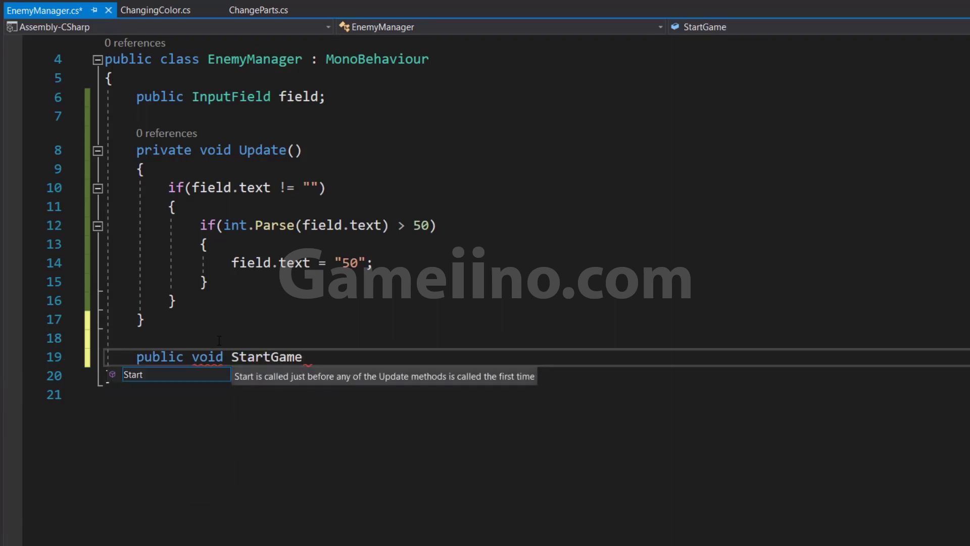
type("() {")
key("Return")
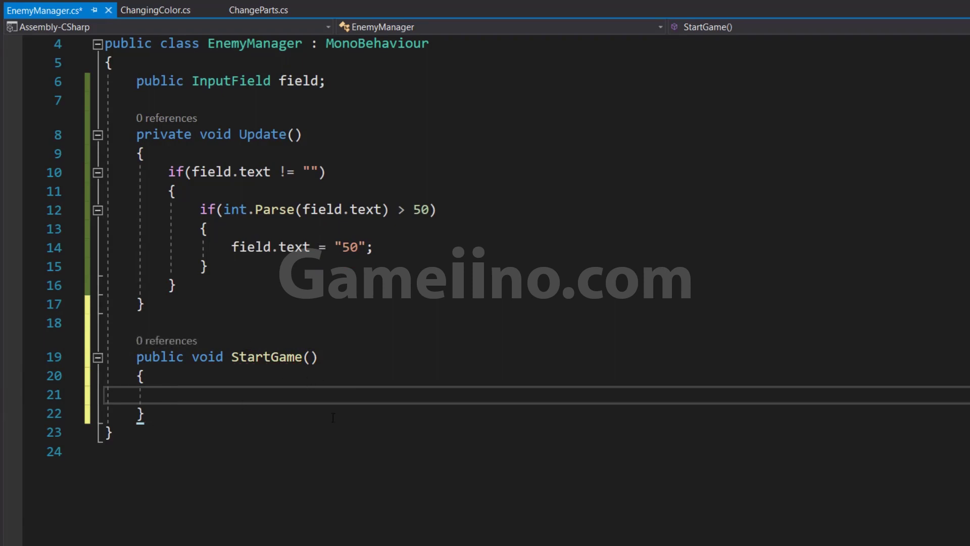
type("if(")
type("fie")
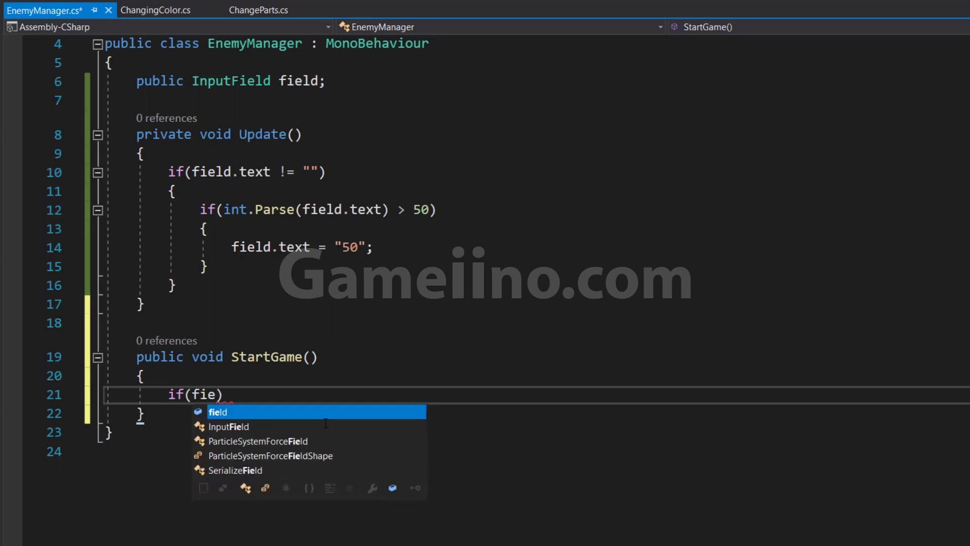
key("Tab")
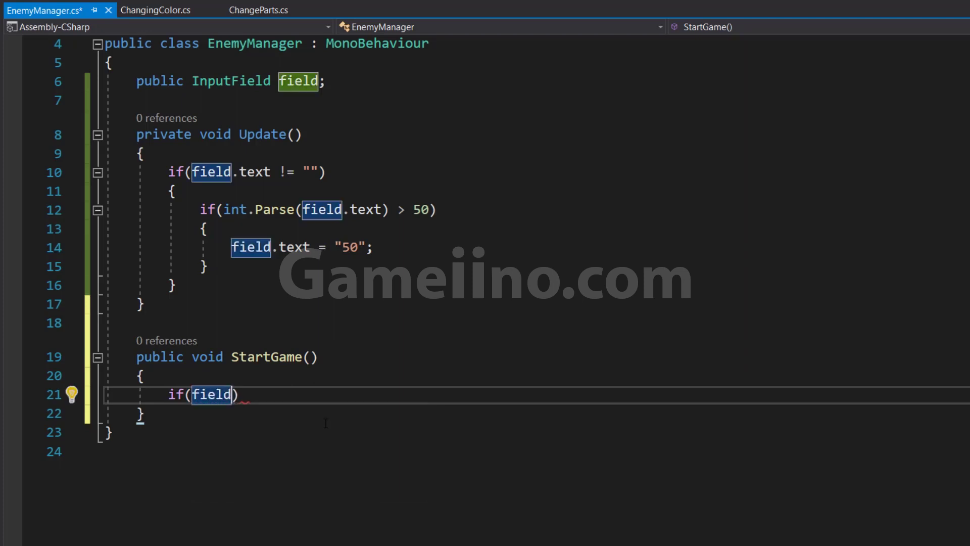
type(".tw")
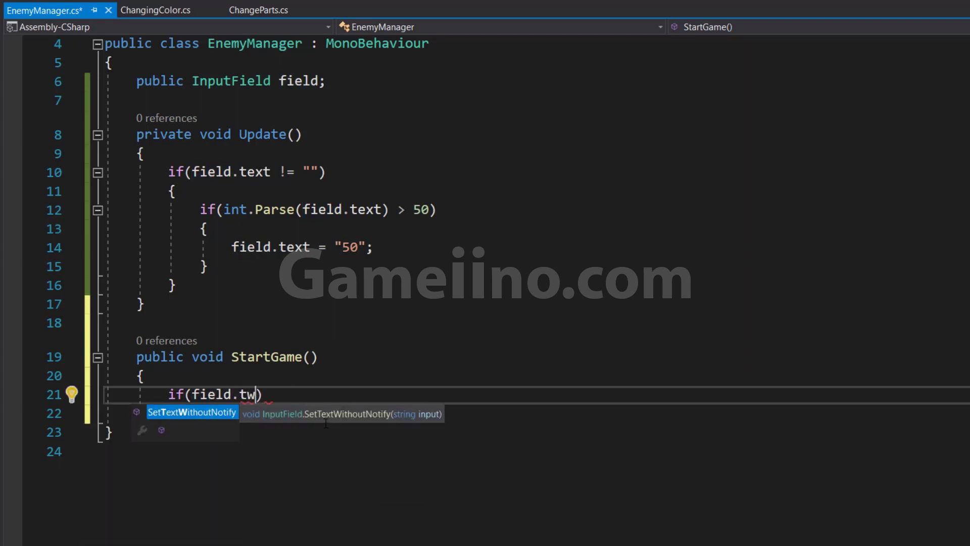
key("BackSpace")
type("e")
key("Tab")
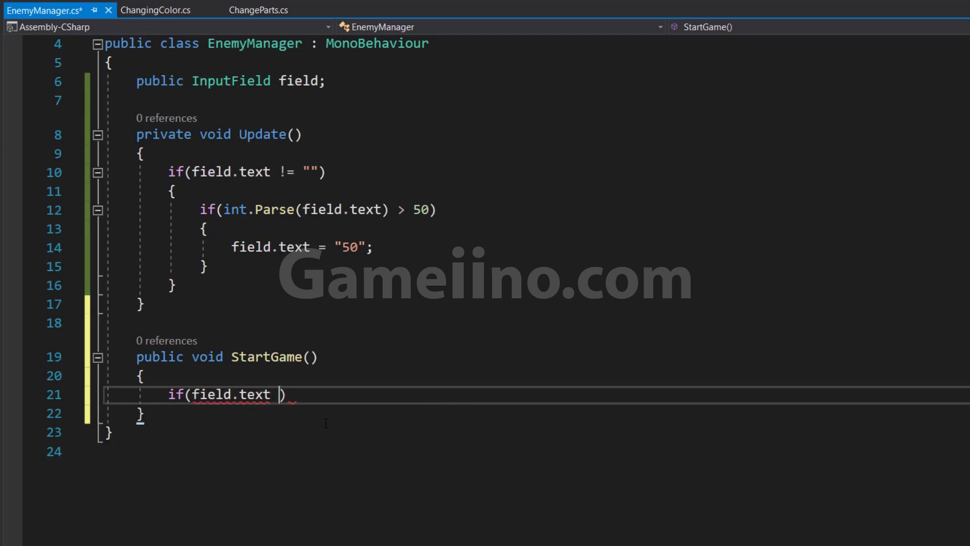
type("== \"")
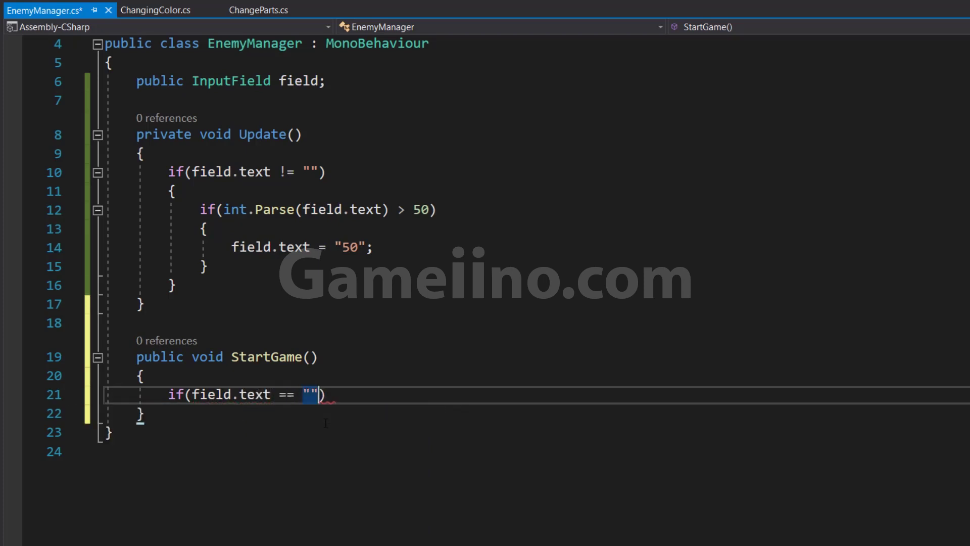
type("\"")
Step: Make that check set field.text = "1"; and save the script
key("End")
type("fi")
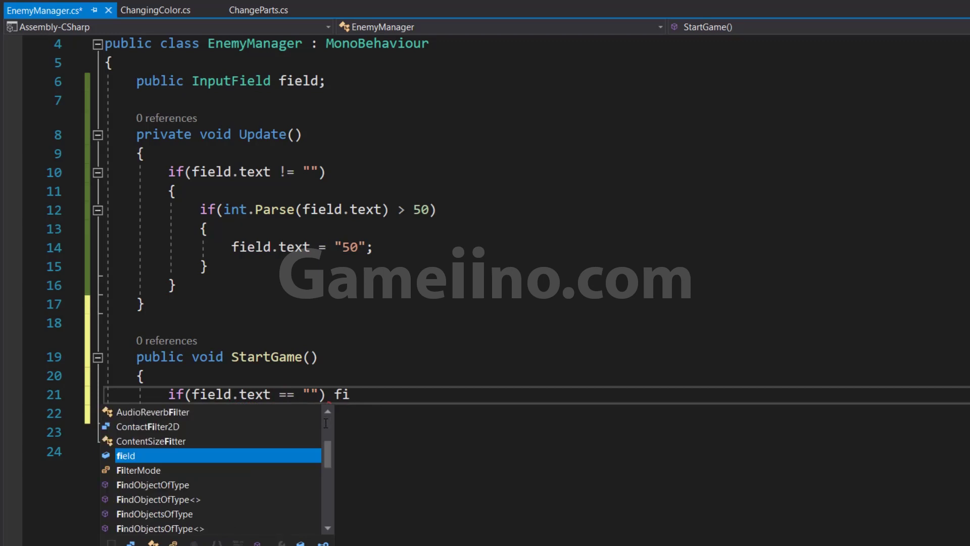
key("Tab")
type(".te")
key("Tab")
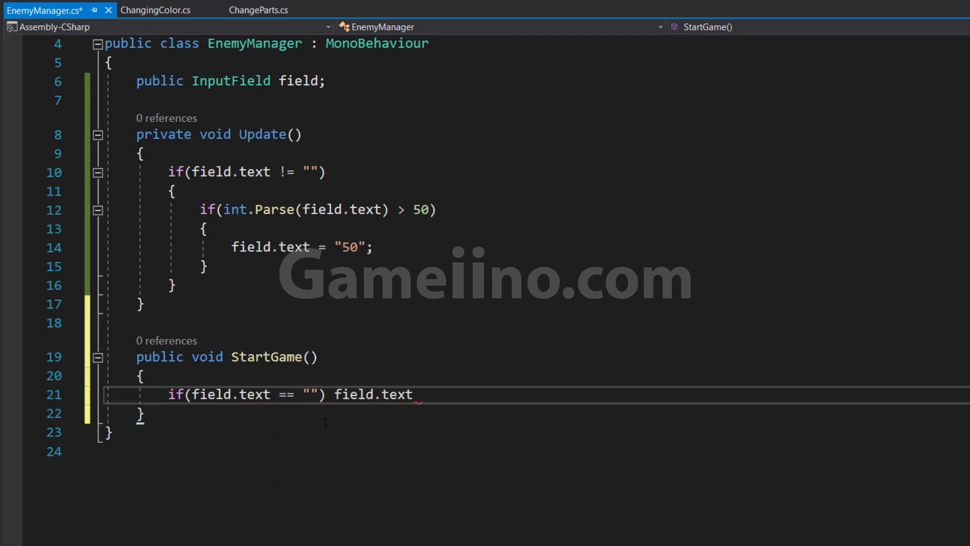
type("= \"1")
type("\";")
key("ctrl+s")
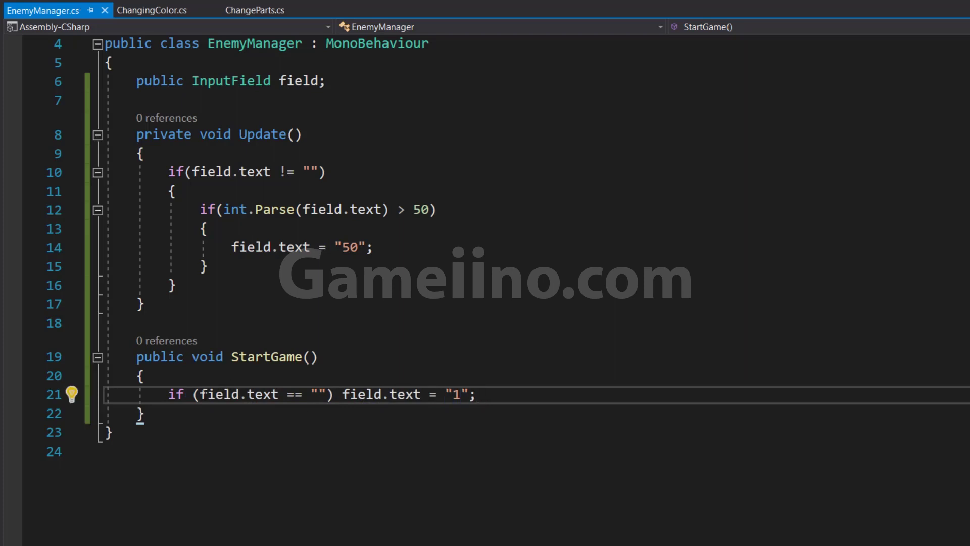
Step: Add GetComponent<ChangingColor>(); after the assignment on line 21, save, and bring up ChangingColor.cs
left_click_drag(200, 394, 334, 394)
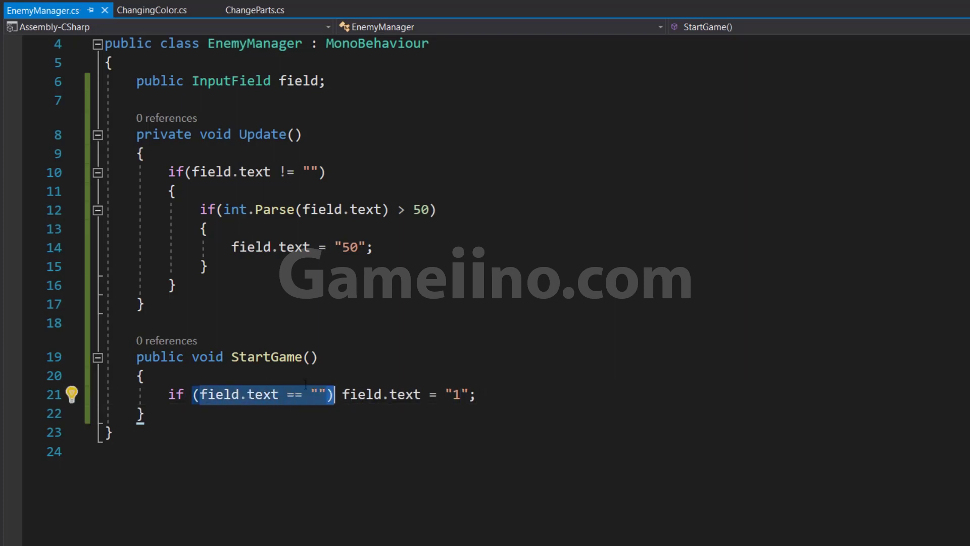
left_click_drag(344, 395, 474, 396)
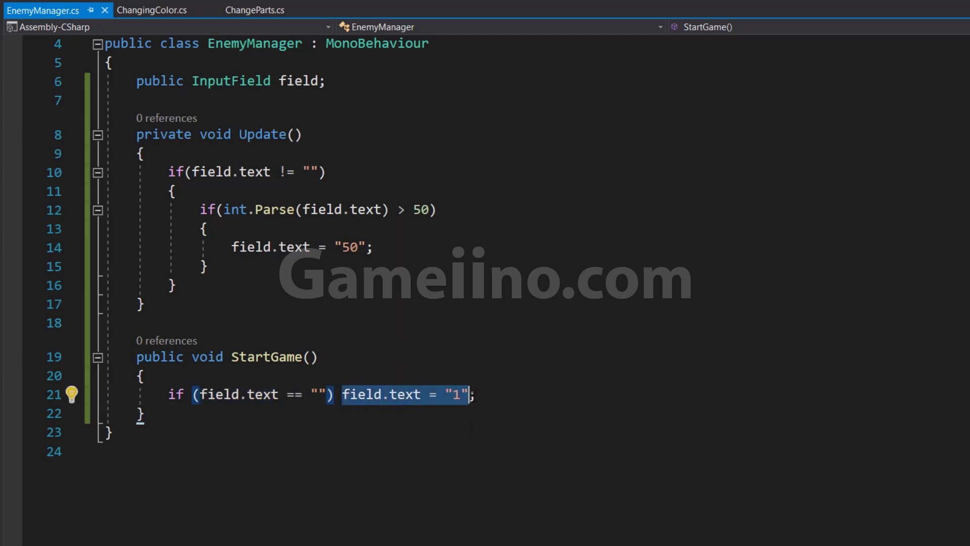
left_click(475, 397)
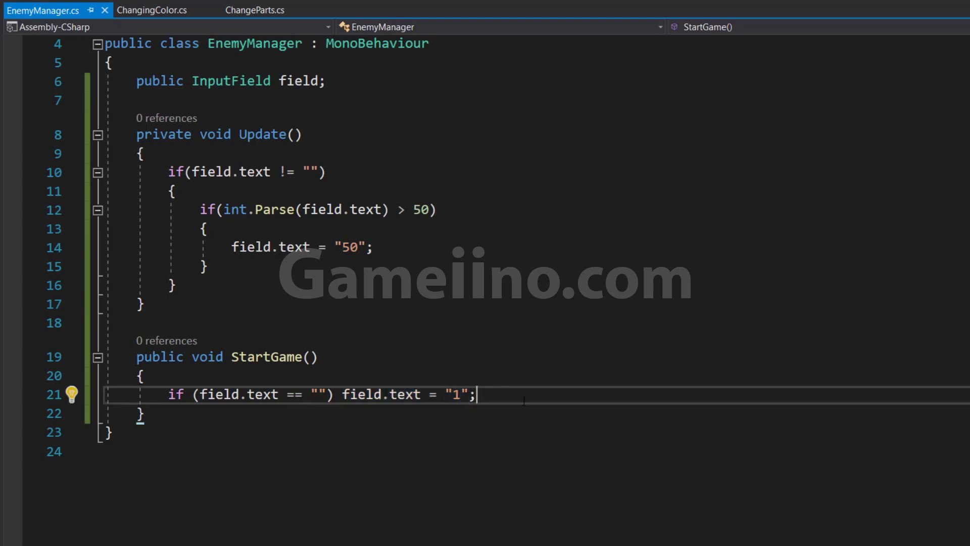
key("Return")
key("Return")
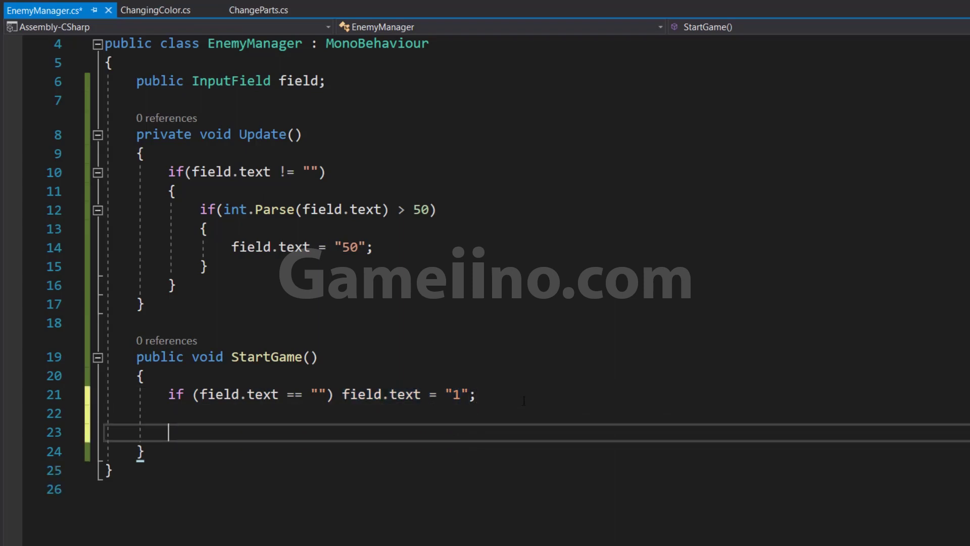
type("Get")
key("Tab")
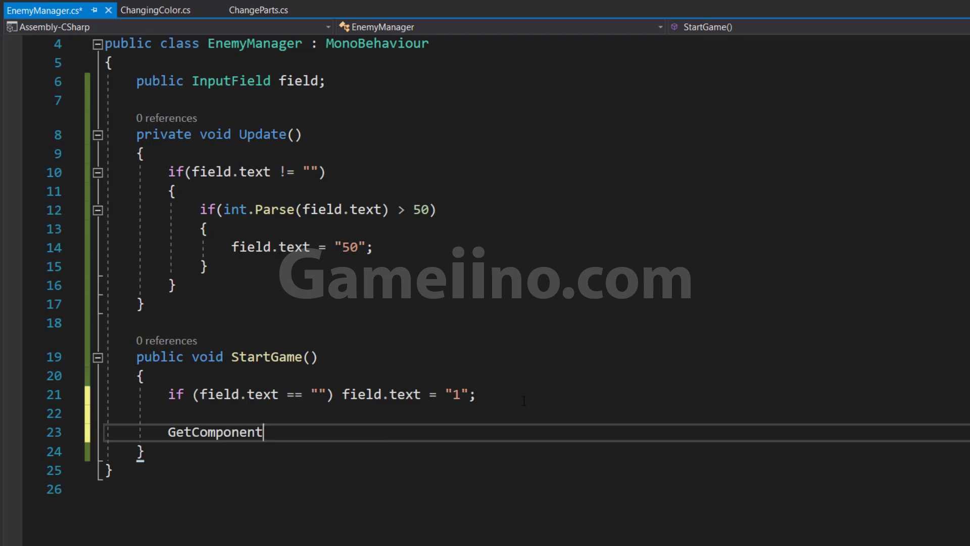
type("<>")
key("Left")
type("Chang")
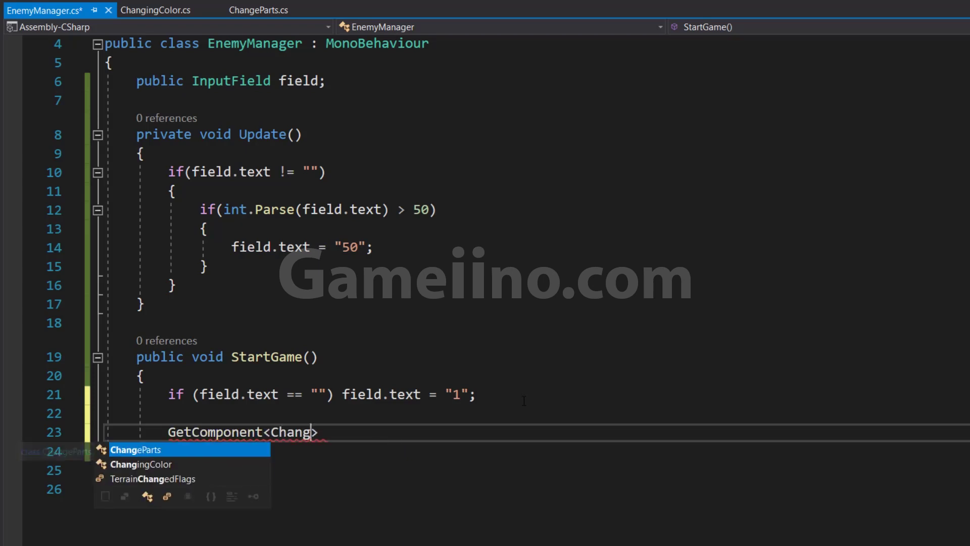
key("Down")
key("Tab")
key("Right")
type("();")
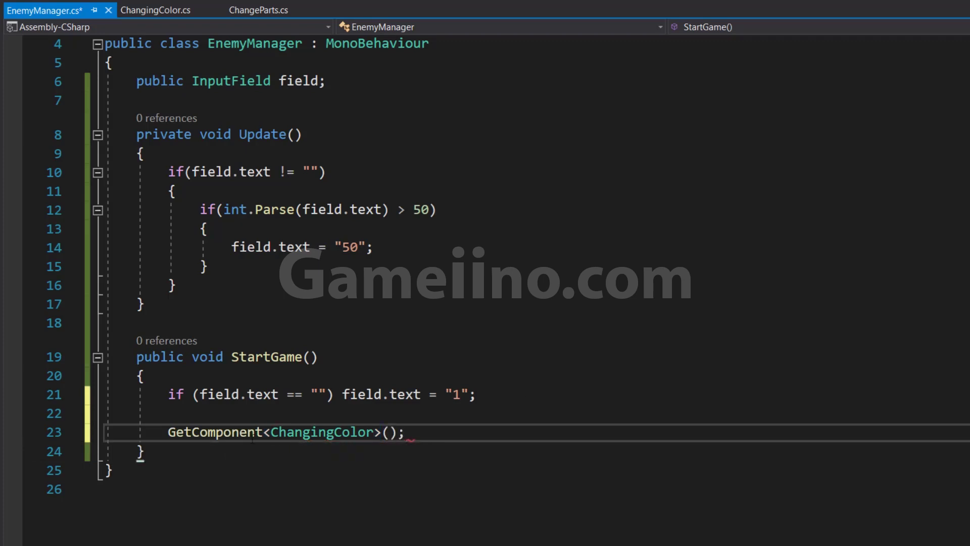
key("ctrl+s")
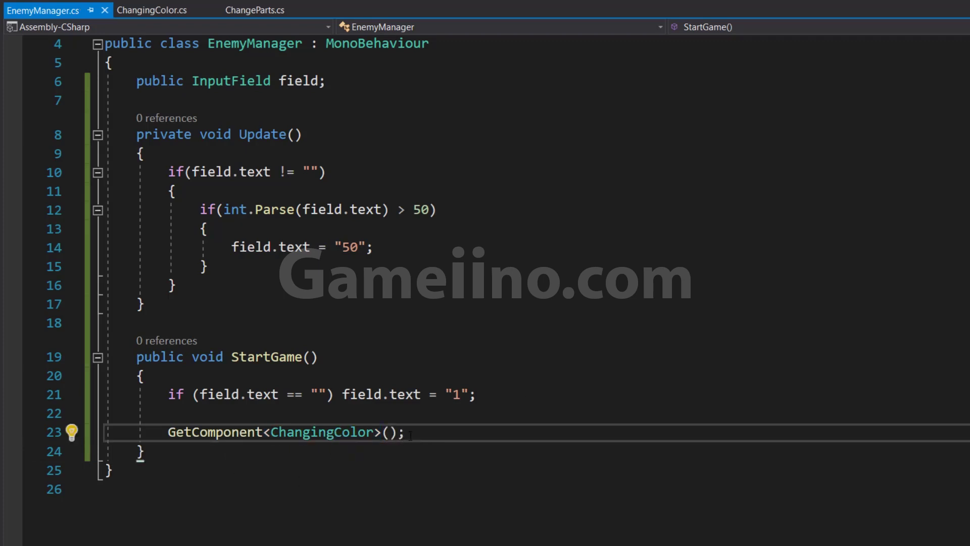
left_click(152, 10)
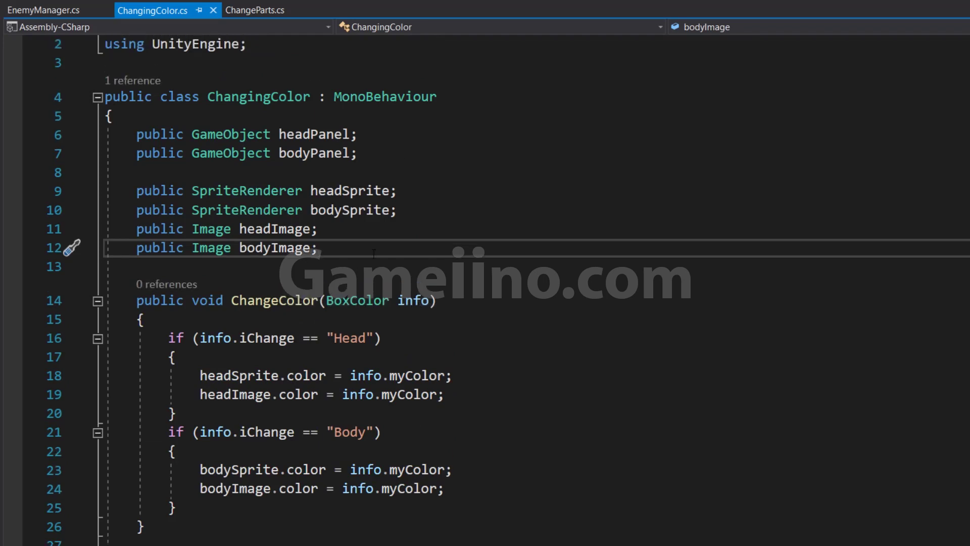
Step: Add public GameObject character and public Transform enemysParent fields to ChangingColor
left_click(240, 112)
key("Return")
key("Return")
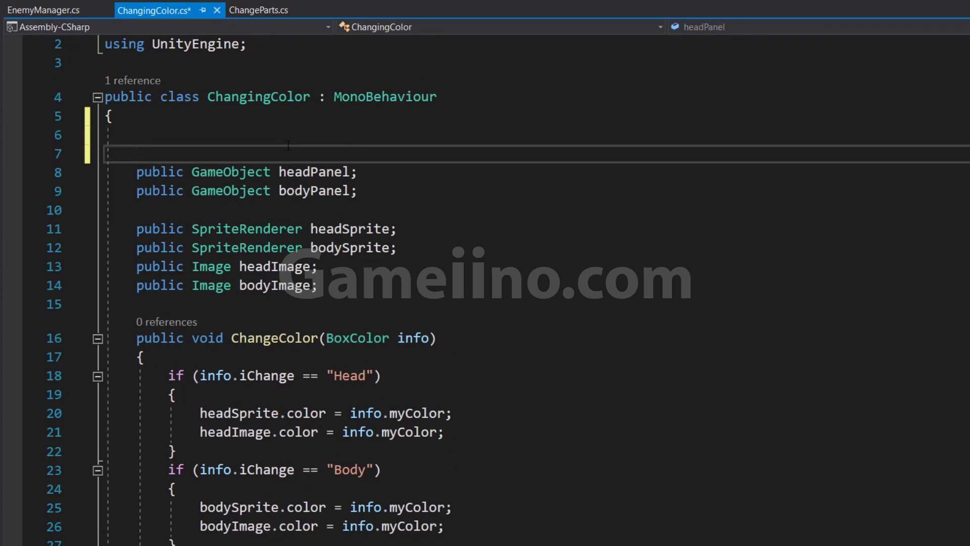
key("Up")
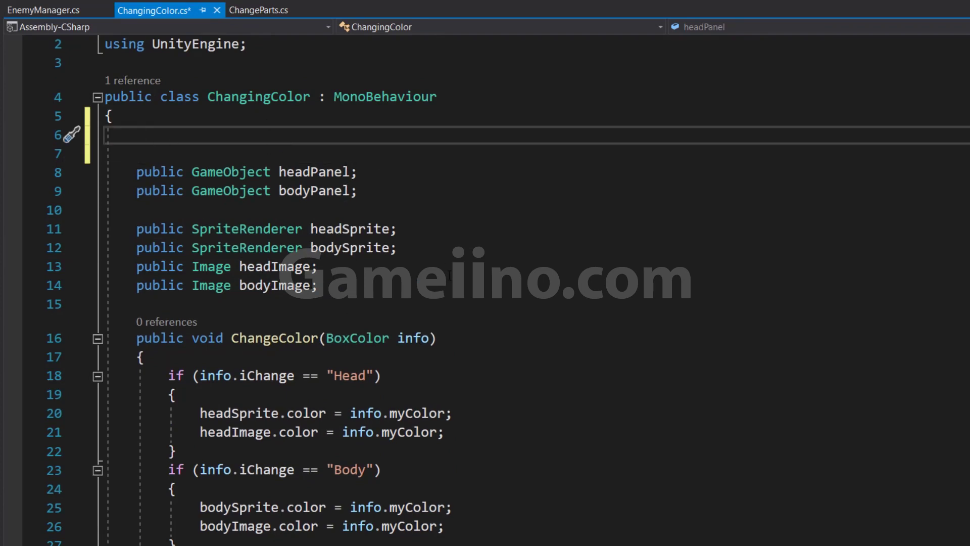
type("public")
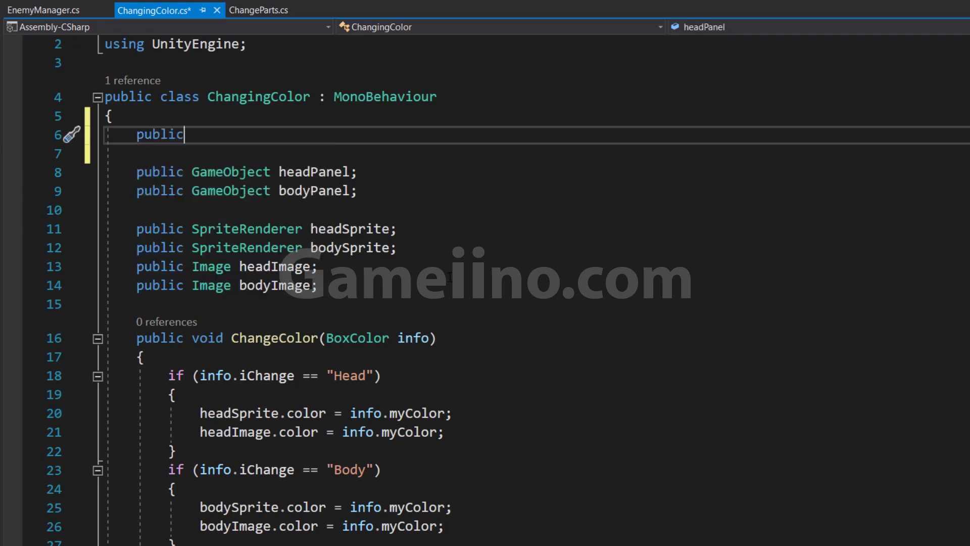
type(" Game")
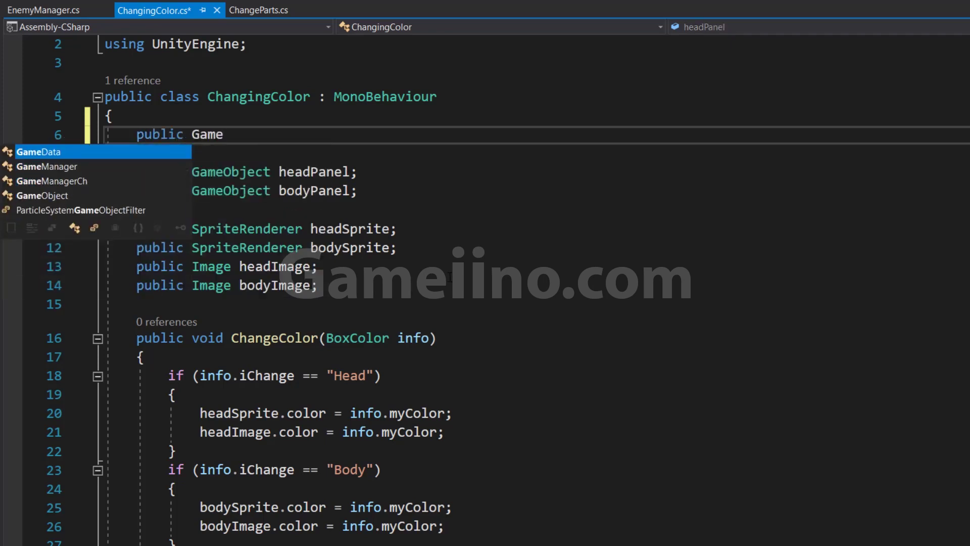
key("Down")
key("Down")
key("Down")
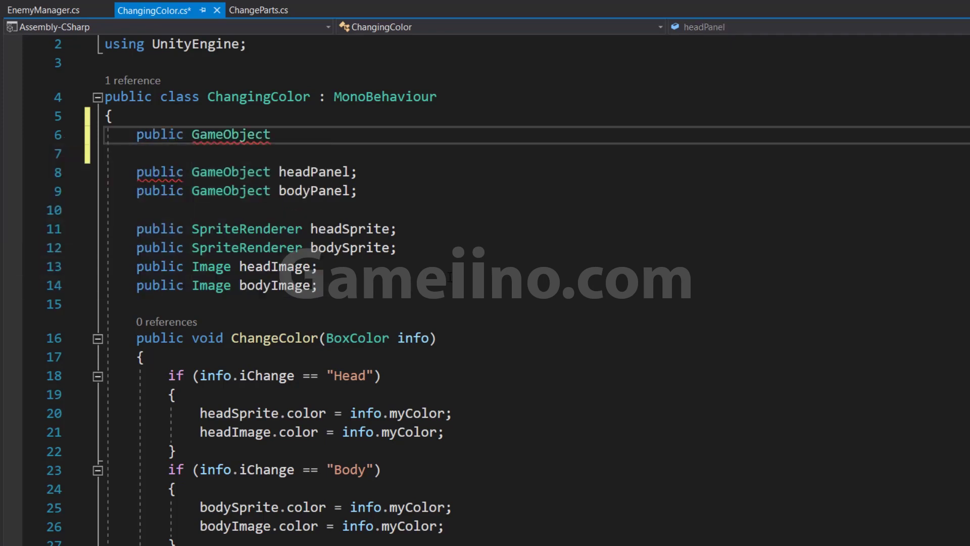
type("chara")
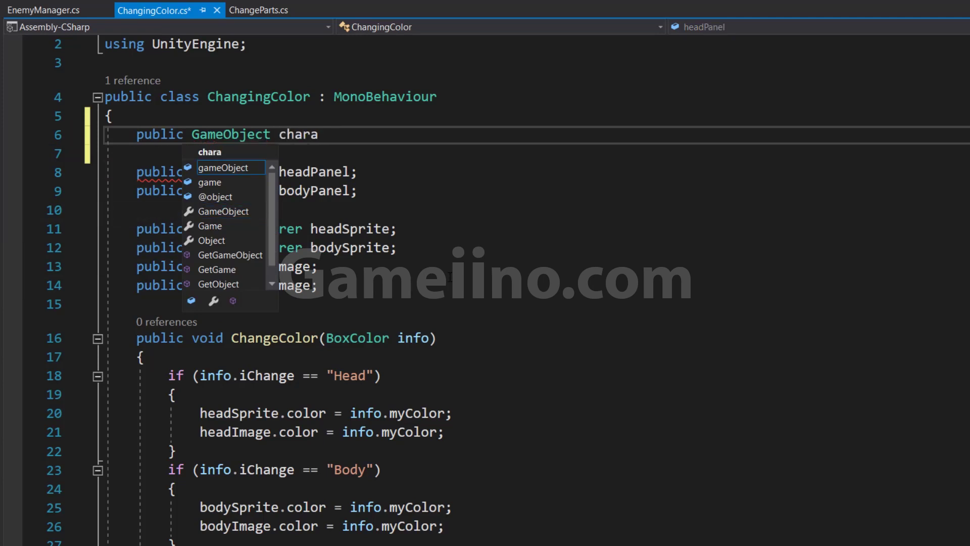
type("cter;")
key("Return")
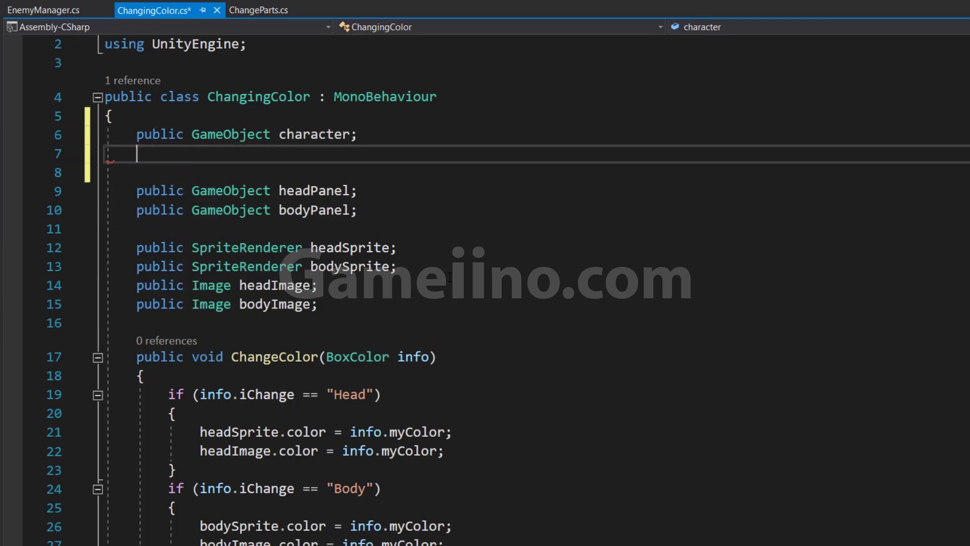
type("public Tr")
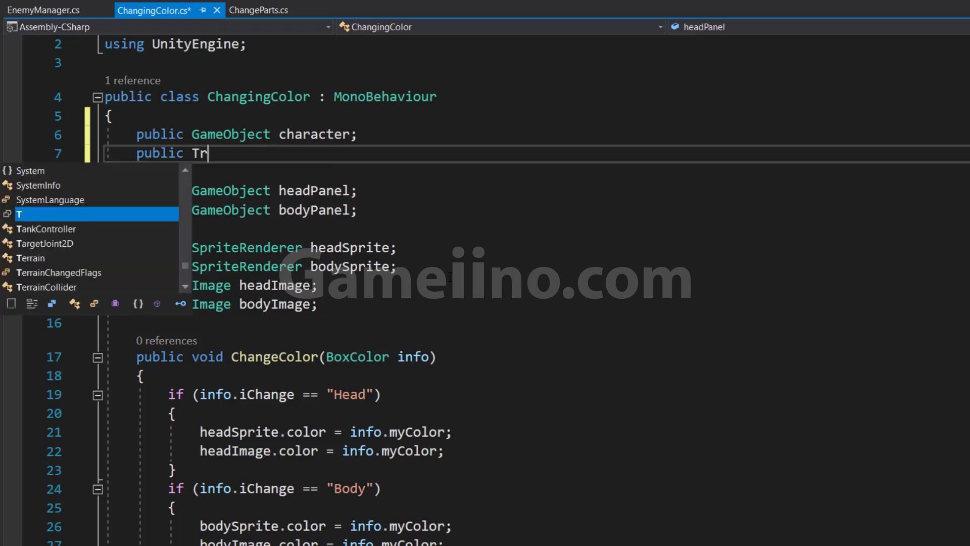
type("a")
key("Down")
key("Down")
key("Tab")
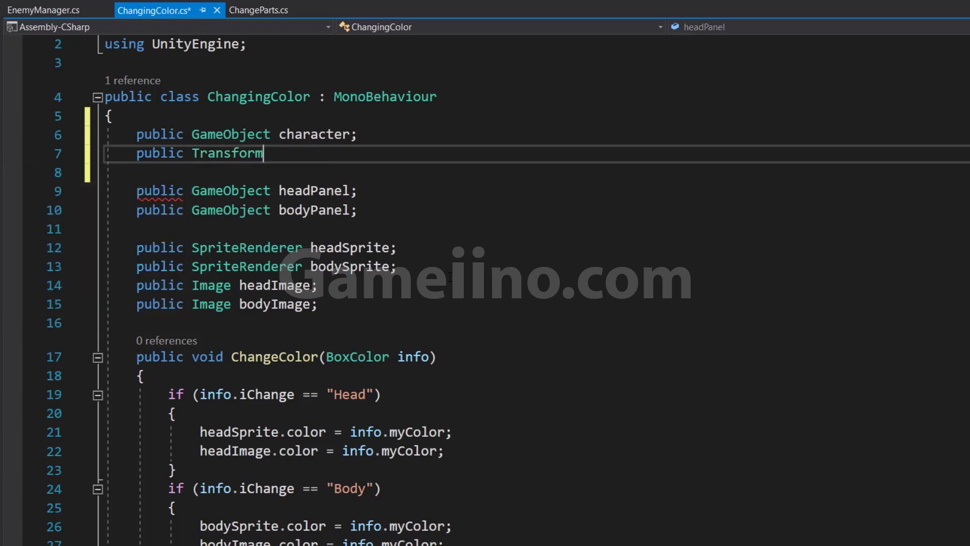
type(" enemys")
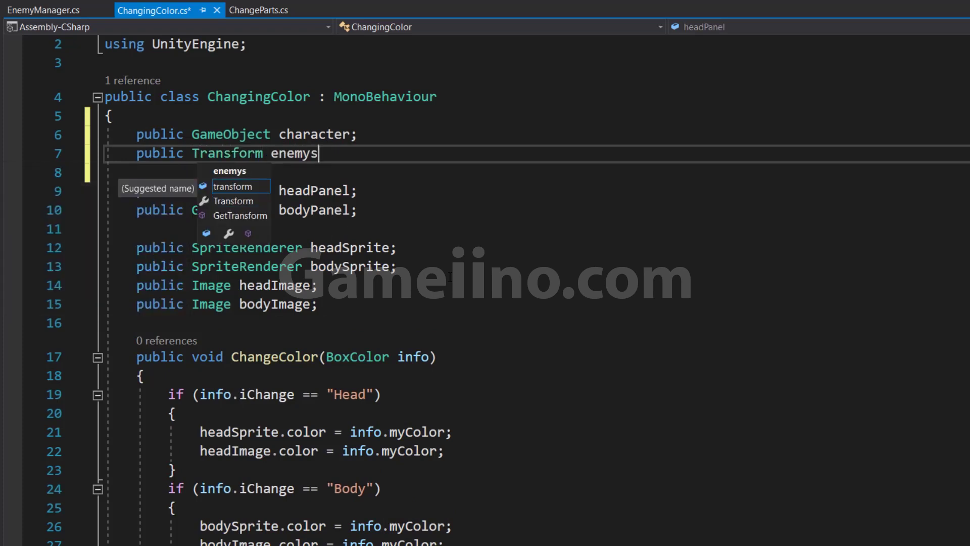
type("Parent;")
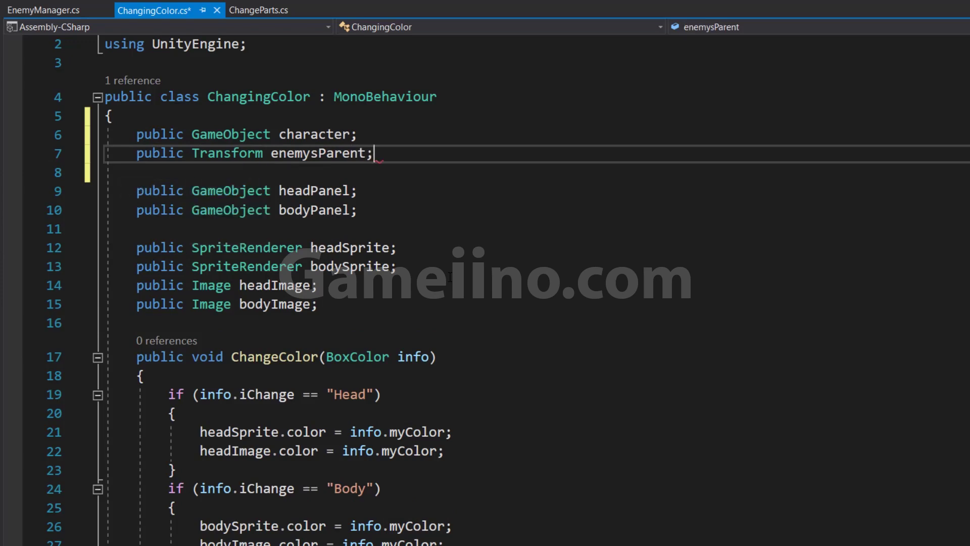
Step: Add a GameObject enemyPerefab field and a [HideInInspector] public int enemys field, then save
key("Return")
type("public")
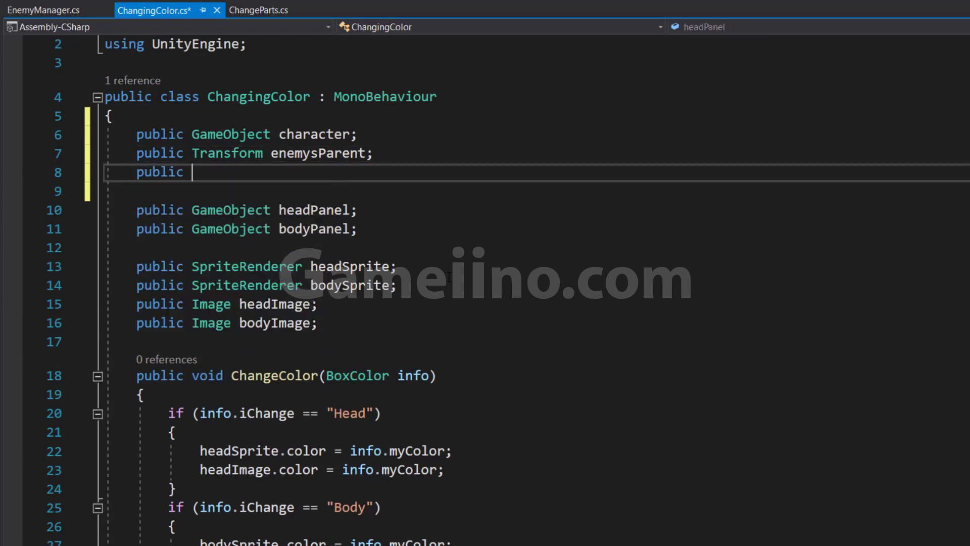
type("Game")
key("Tab")
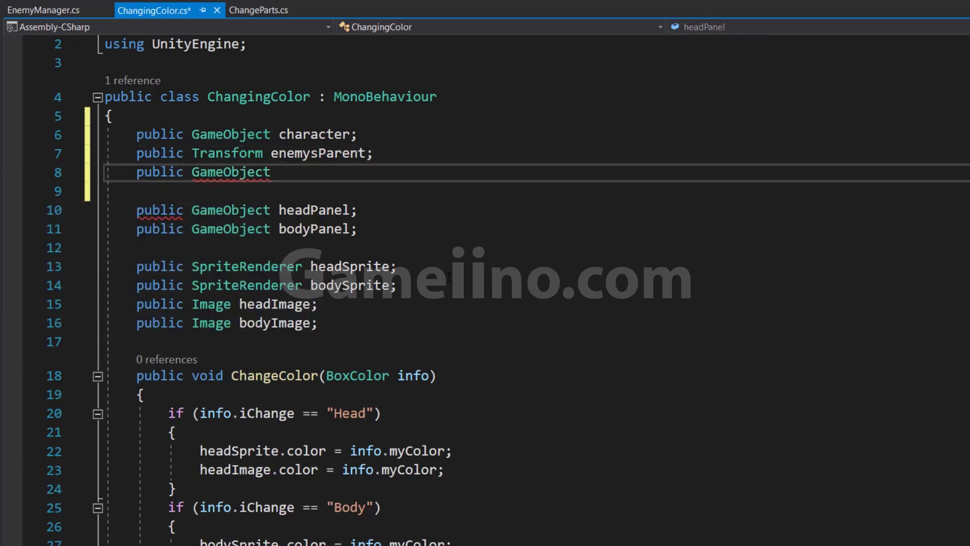
type("enemy")
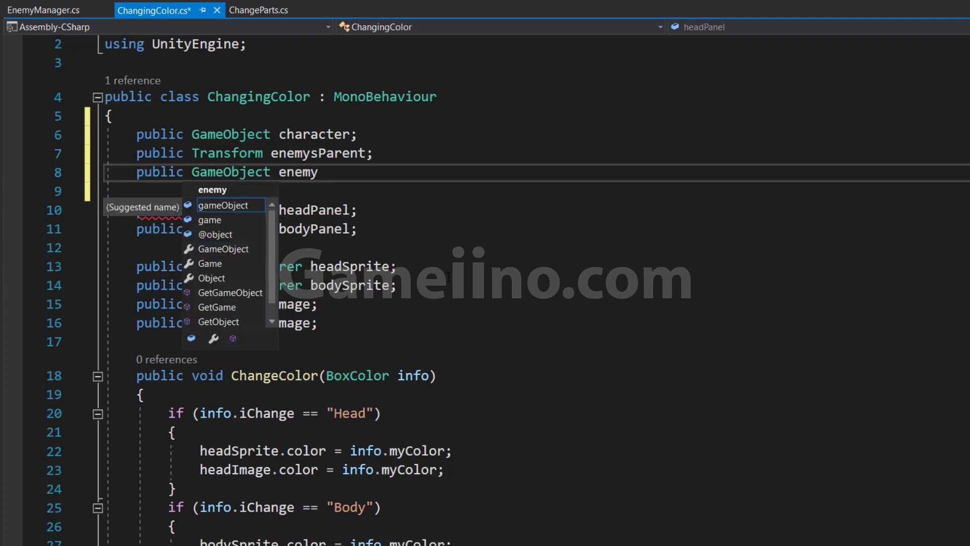
type("Perefab")
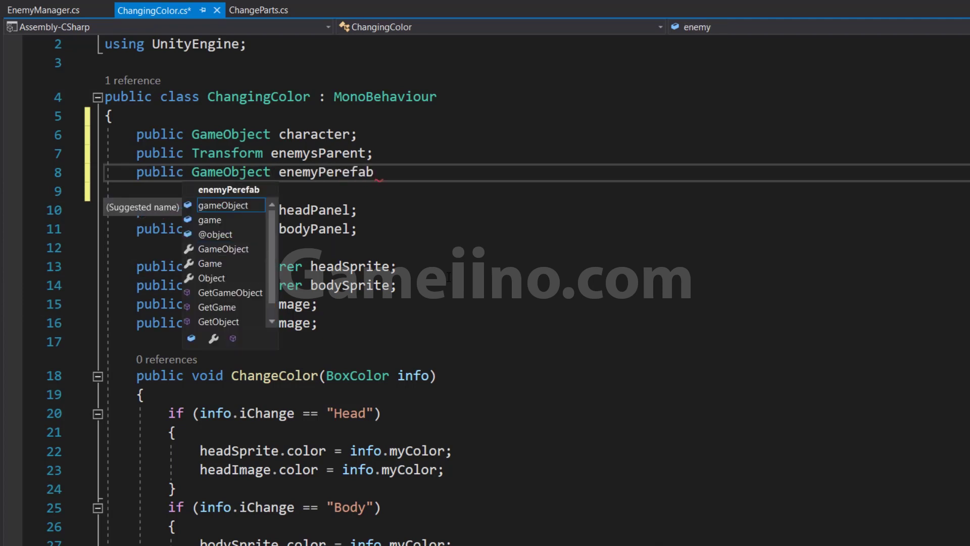
type(";")
key("Return")
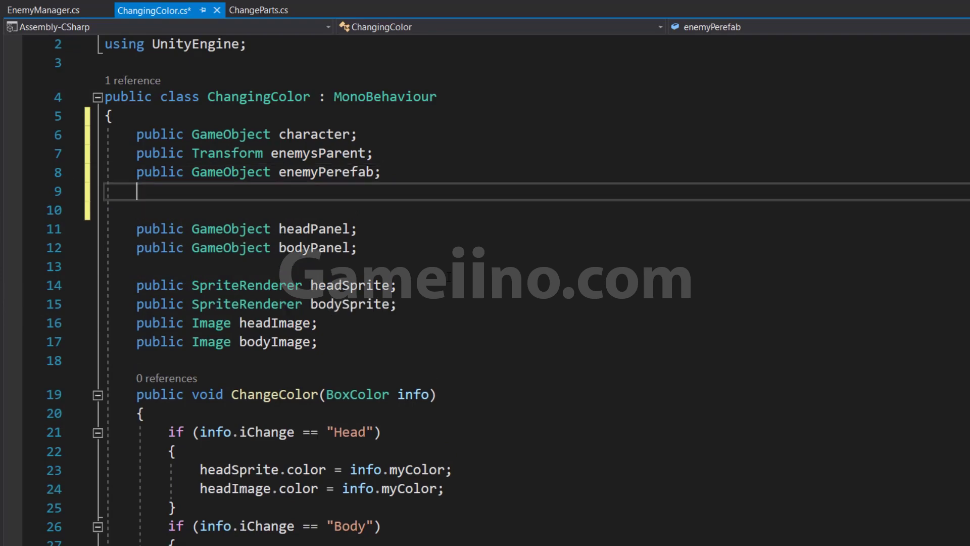
type("[Hi")
key("Tab")
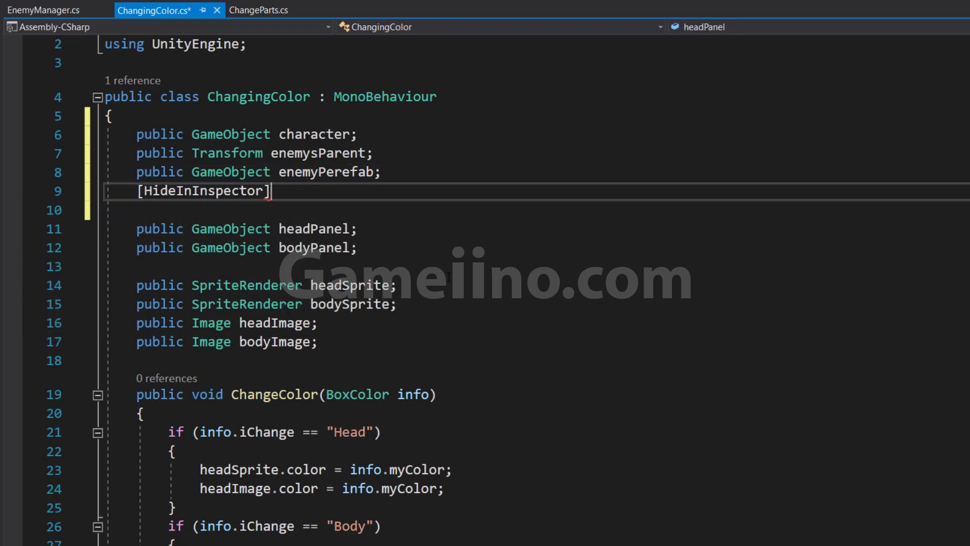
type("] public ")
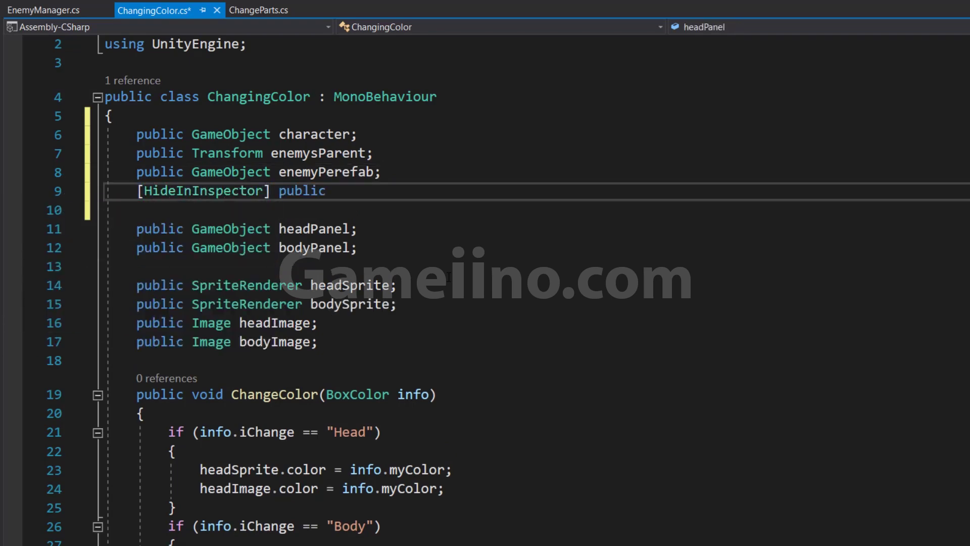
type("int enemys")
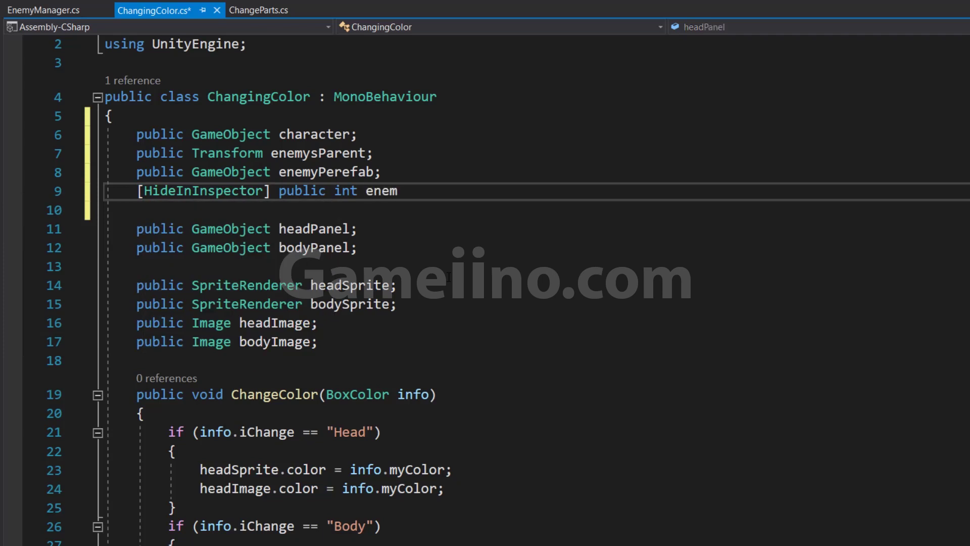
type(";")
key("ctrl+s")
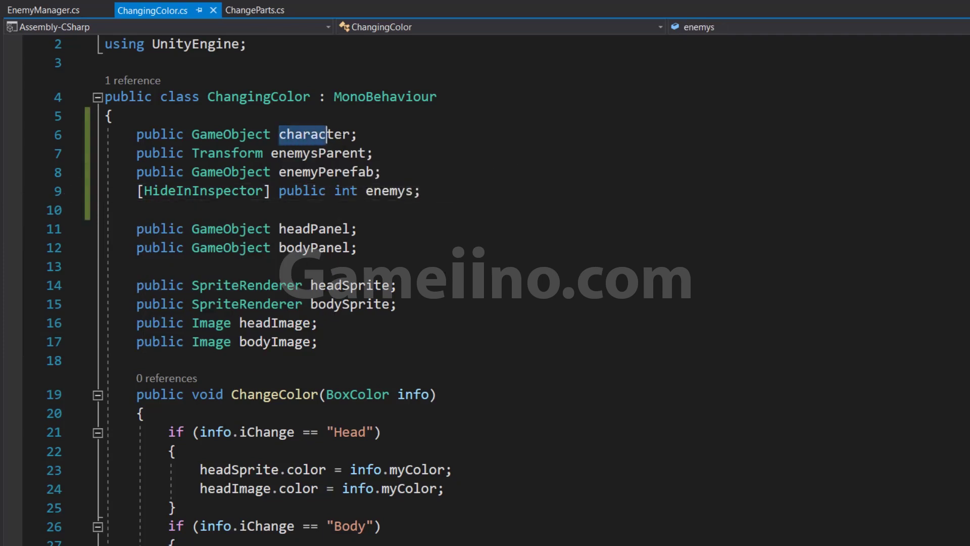
Step: Look over the new field names, then return to EnemyManager.cs
left_click_drag(279, 135, 359, 135)
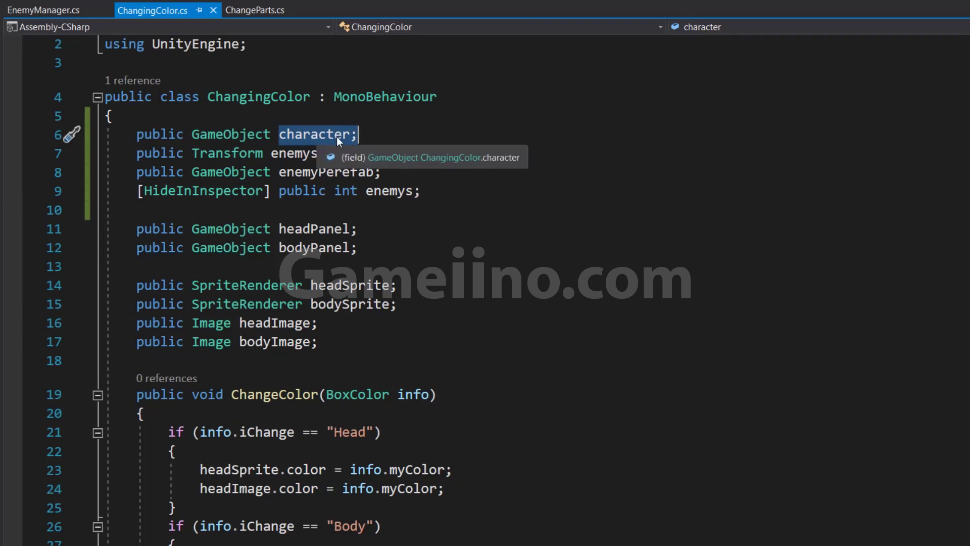
left_click_drag(271, 153, 375, 153)
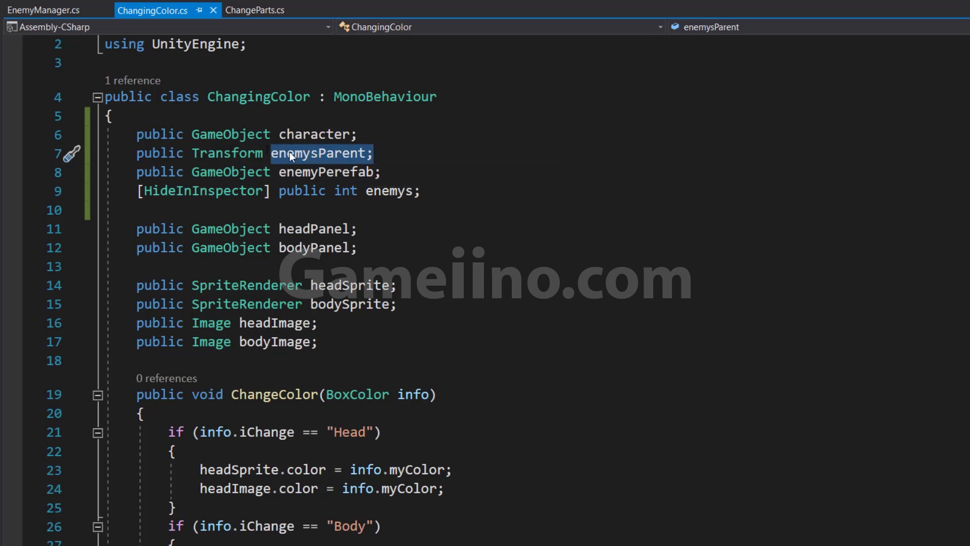
mouse_move(280, 171)
left_mouse_down()
mouse_move(380, 171)
mouse_move(420, 191)
left_mouse_up()
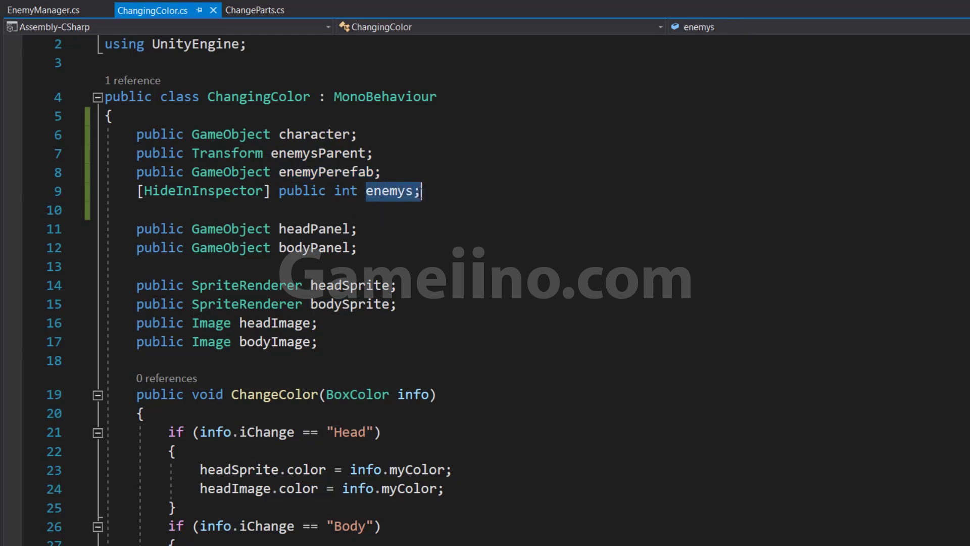
left_click(386, 193)
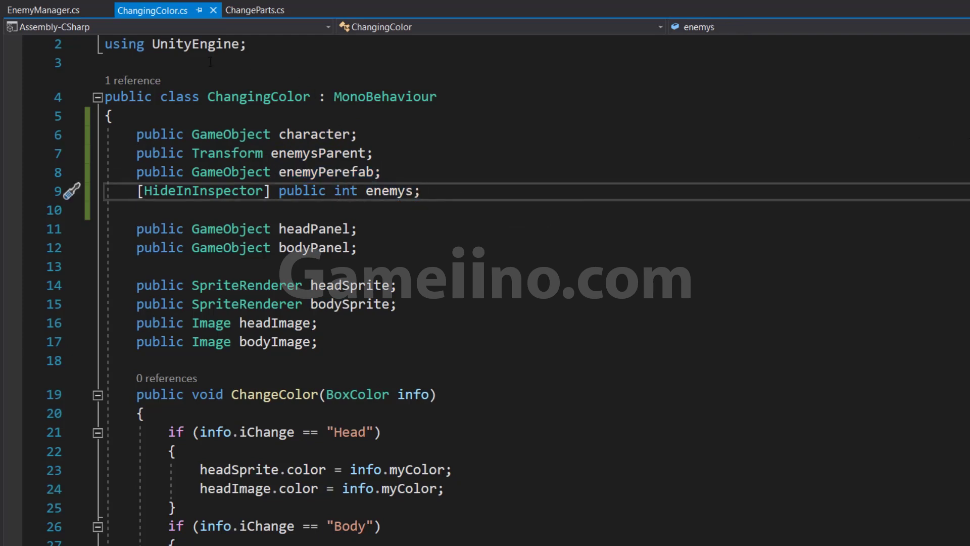
left_click(43, 10)
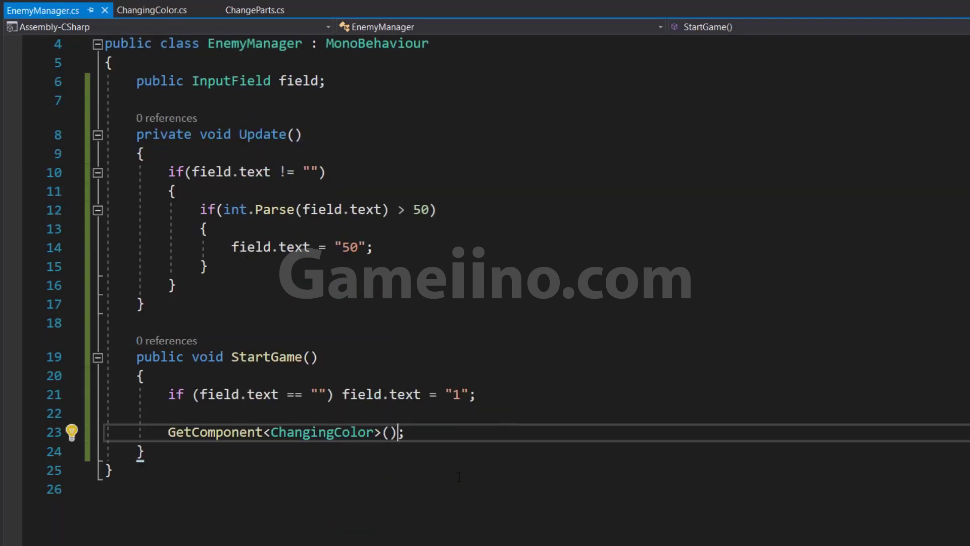
Step: Complete line 23 as .enemys = int.Parse(field.text), save EnemyManager, and return to ChangingColor.cs
type(".en")
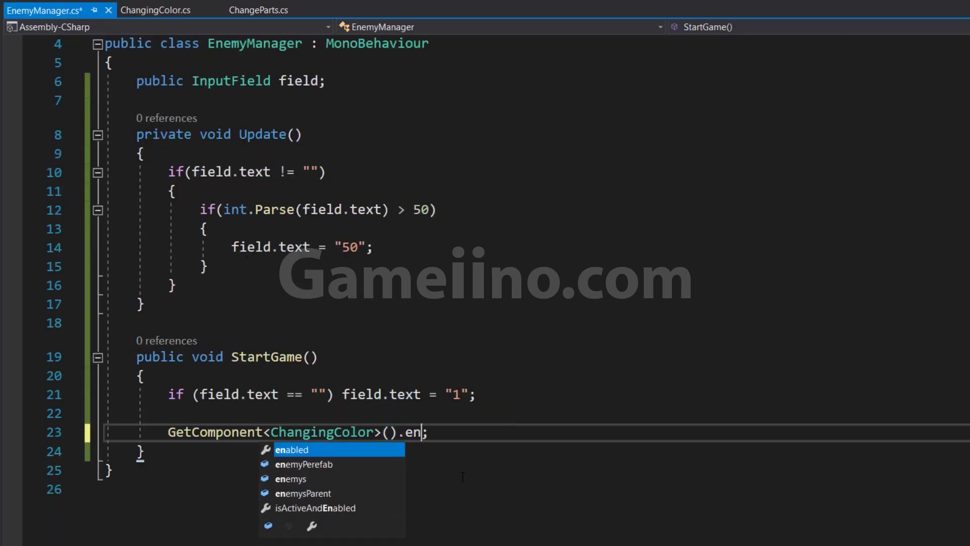
key("Down")
key("Down")
key("Tab")
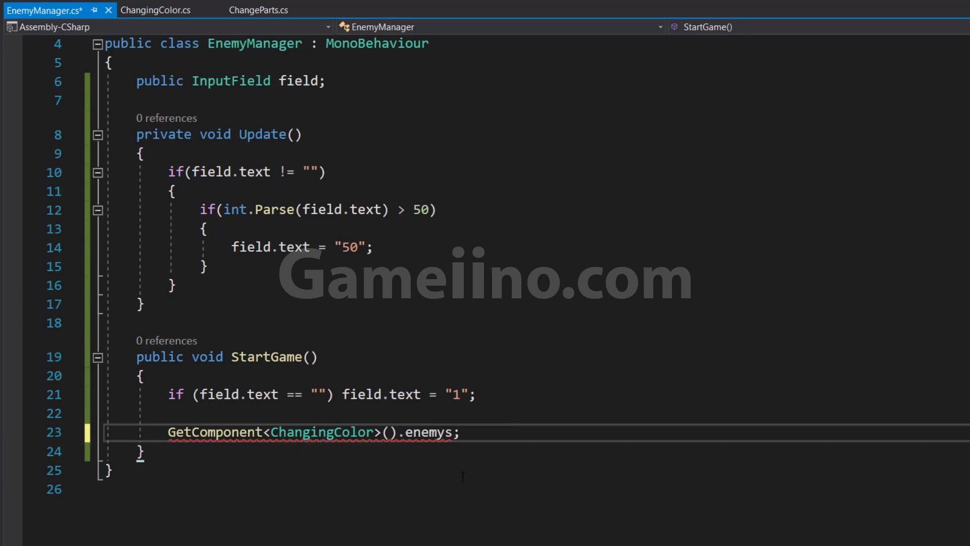
type(" = fi")
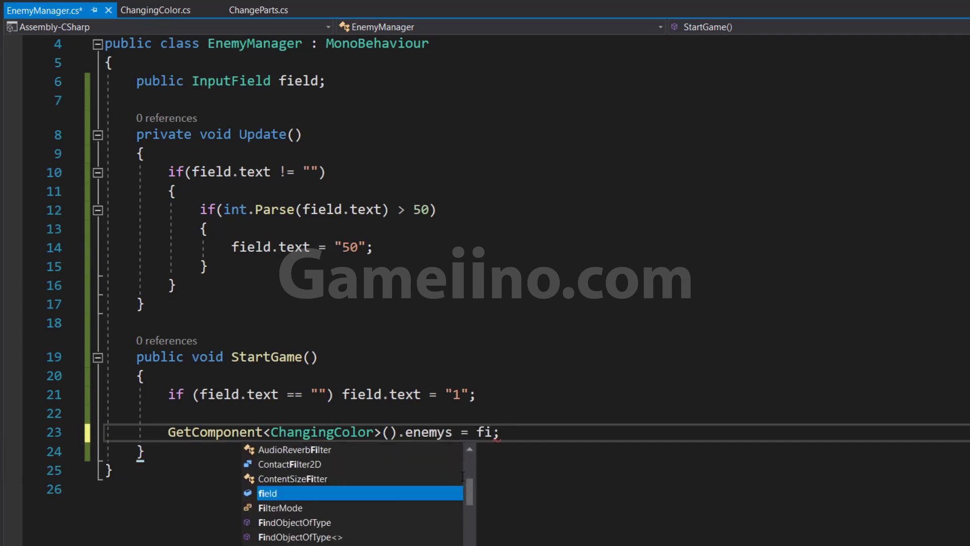
key("Tab")
type(".t")
key("Tab")
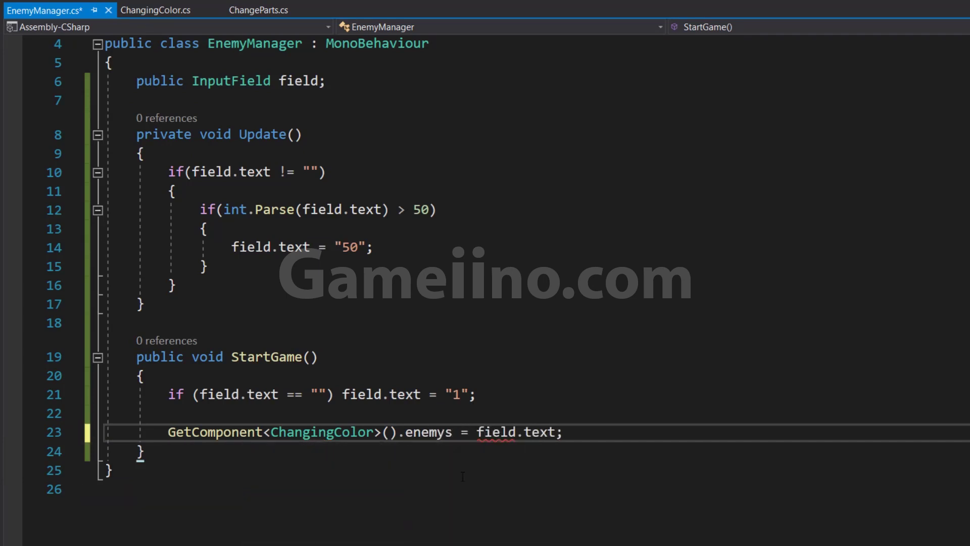
type(")")
key("Left")
type("(")
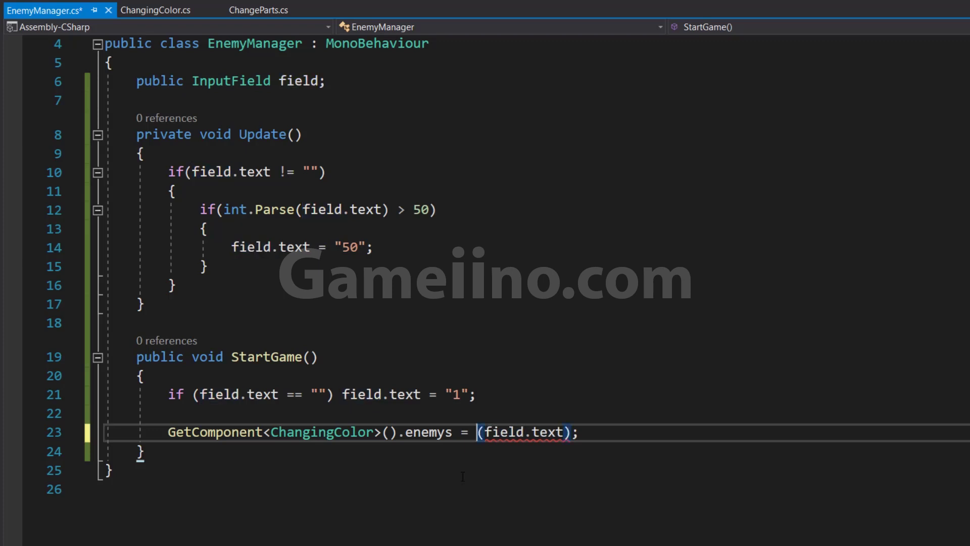
key("Left")
type("int.")
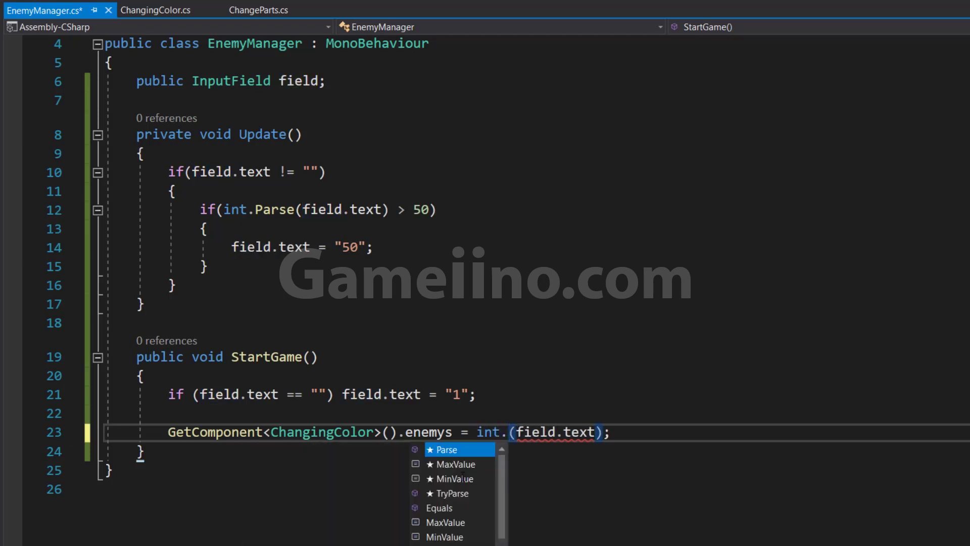
key("Tab")
key("ctrl+s")
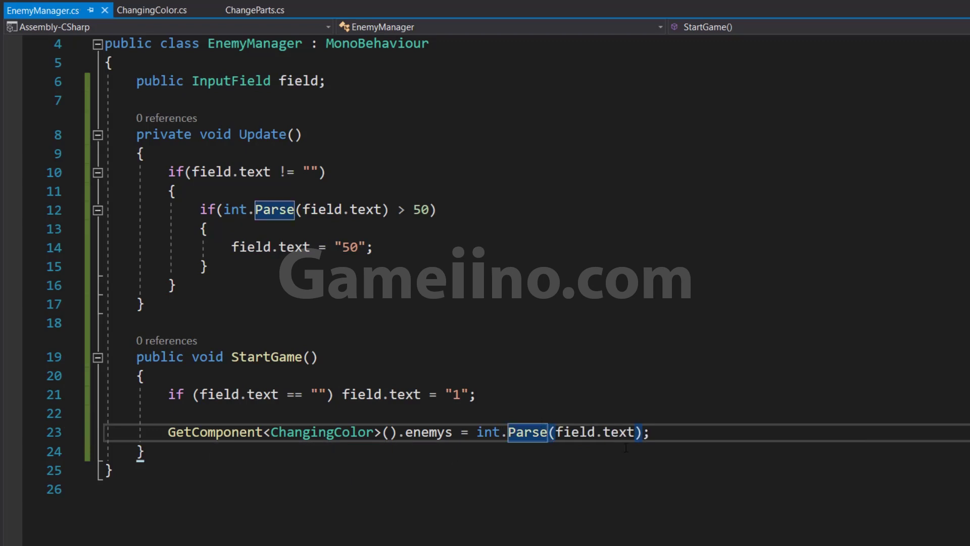
left_click(152, 10)
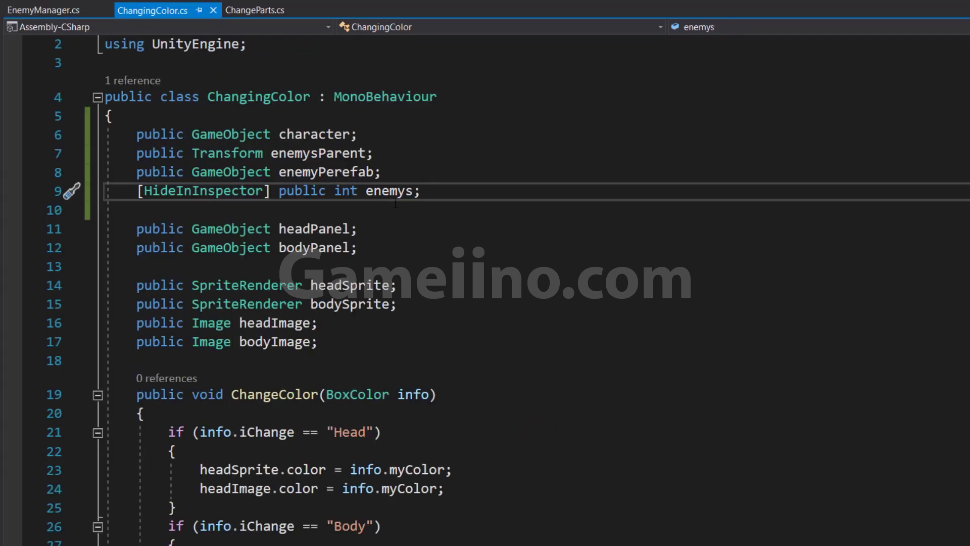
Step: Insert an empty Awake method after the bodyImage field, before ChangeColor
left_click(314, 134)
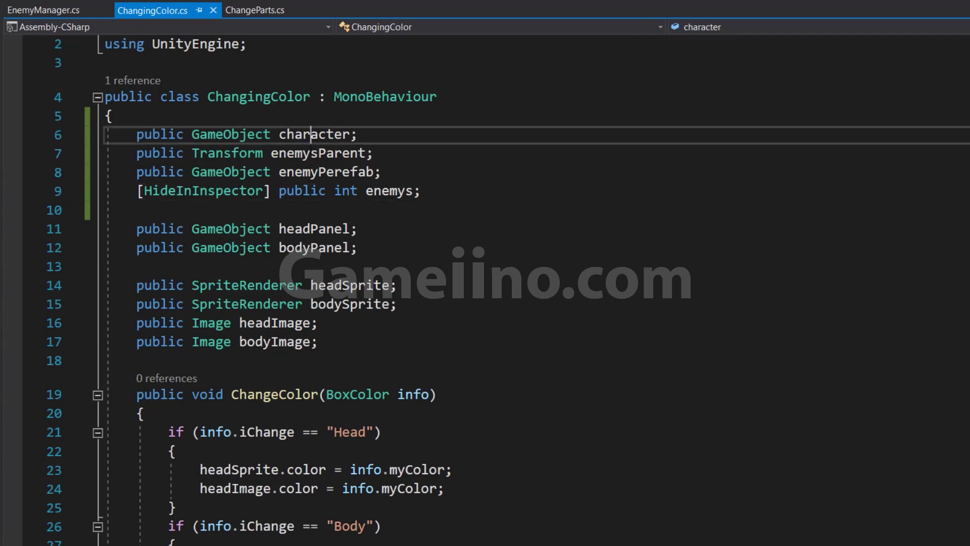
double_click(311, 153)
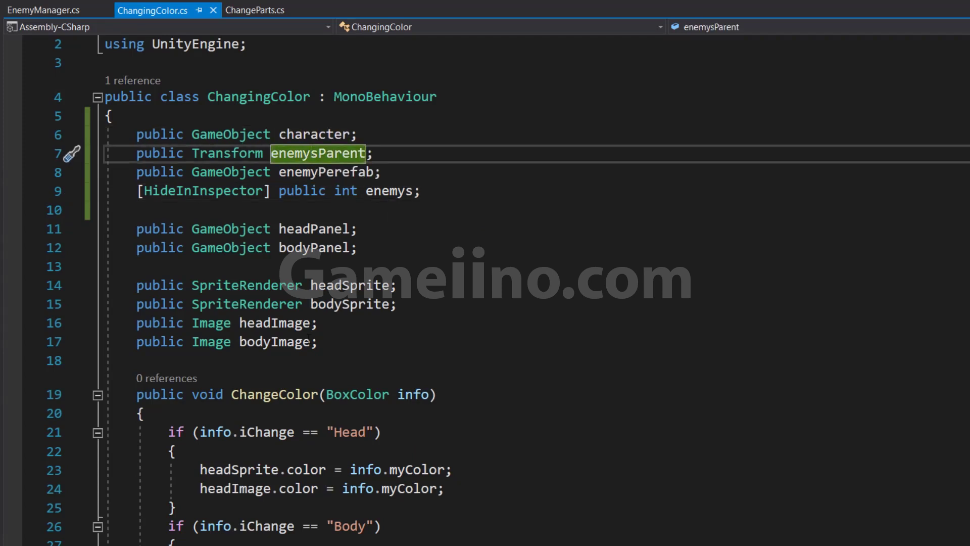
left_click(358, 353)
key("Return")
key("Return")
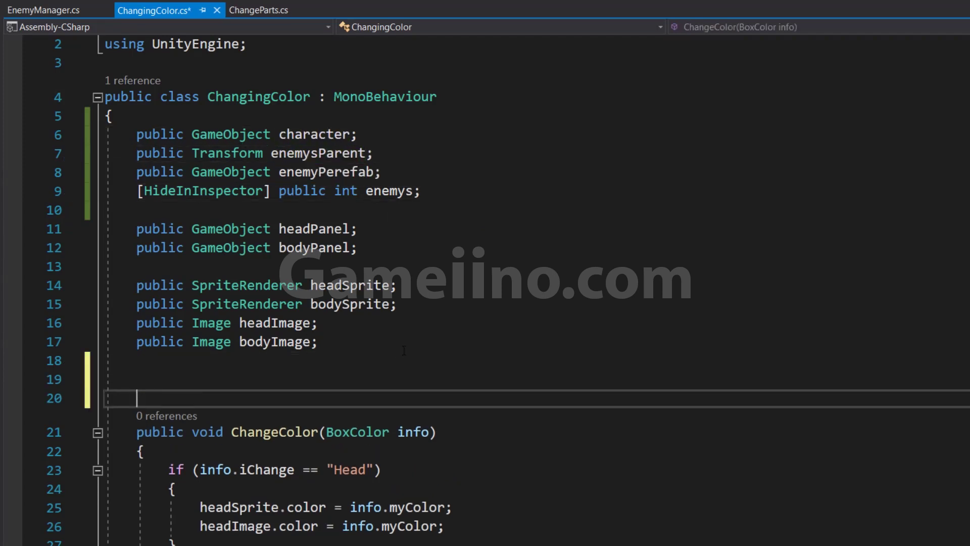
key("Up")
type("Awa")
key("Tab")
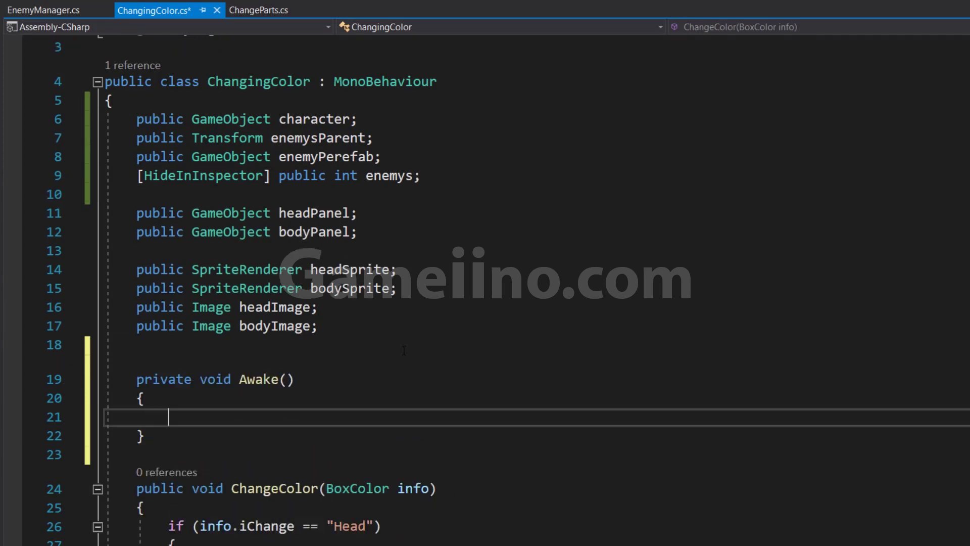
Step: Make Awake call DontDestroyOnLoad(this) and DontDestroyOnLoad(character)
type("Don")
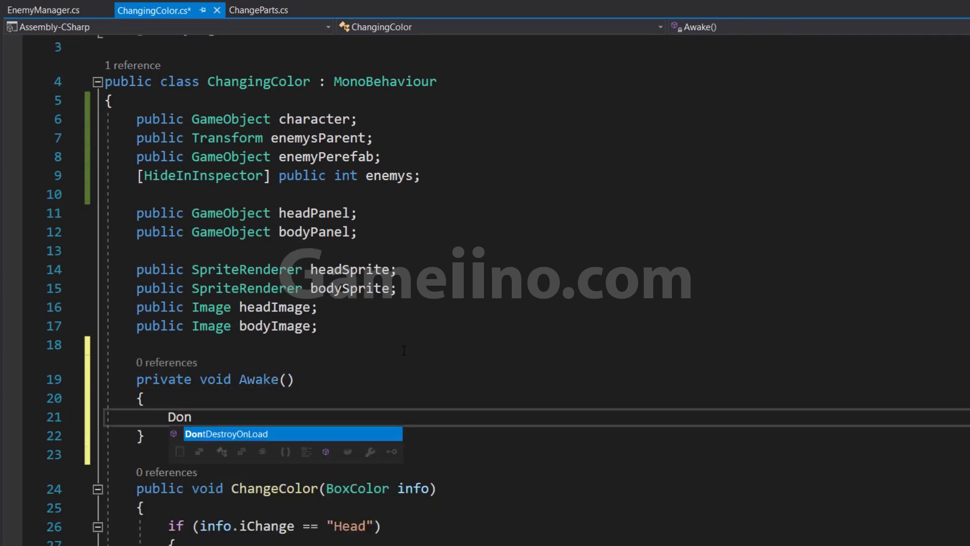
key("Tab")
type("(")
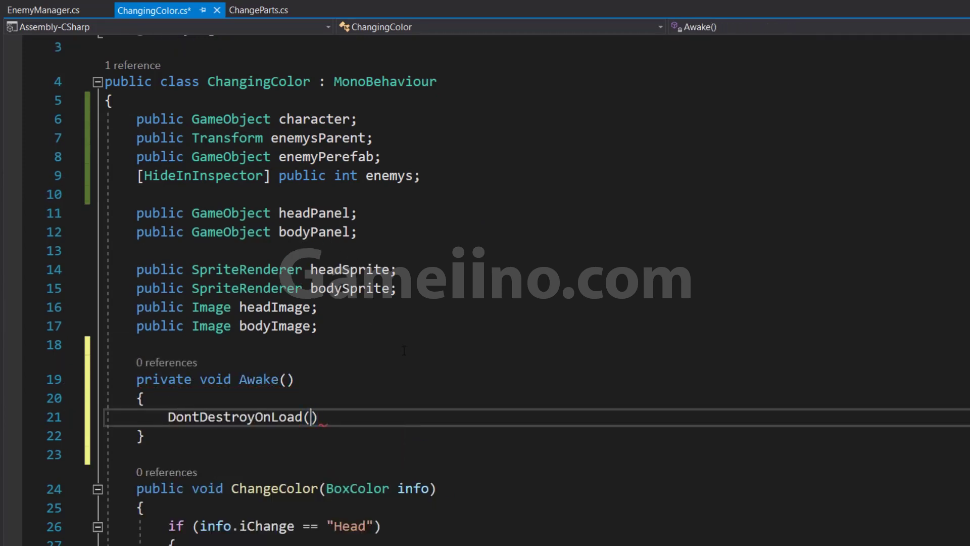
type("this);")
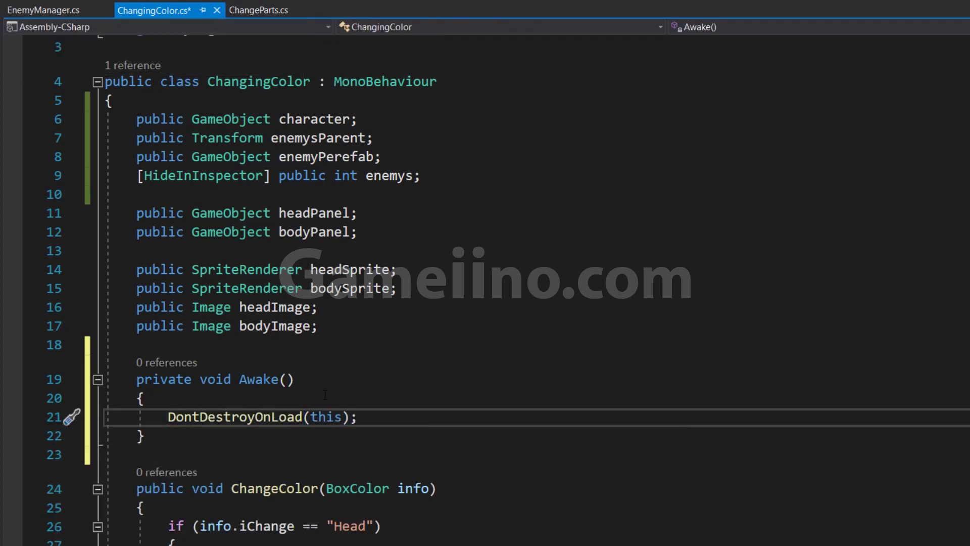
key("Return")
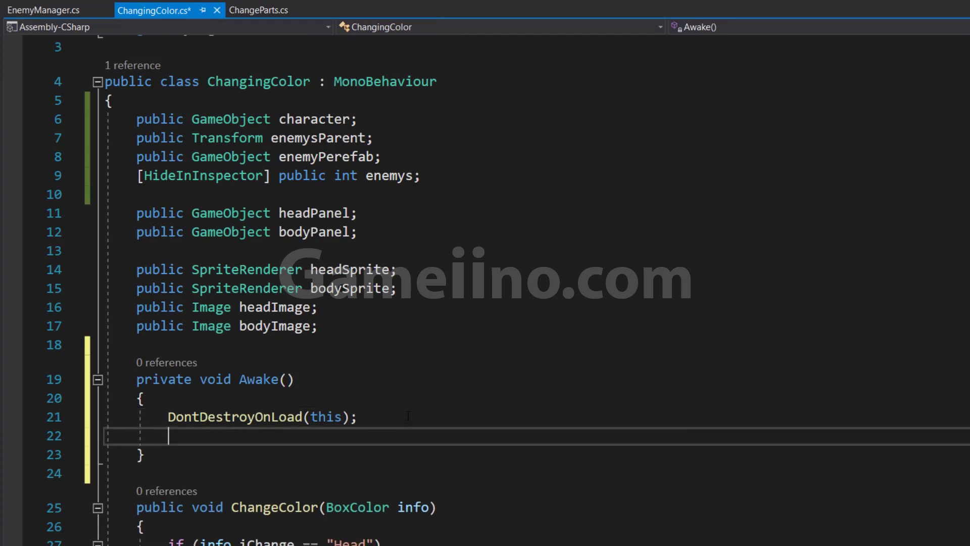
type("Don")
key("Tab")
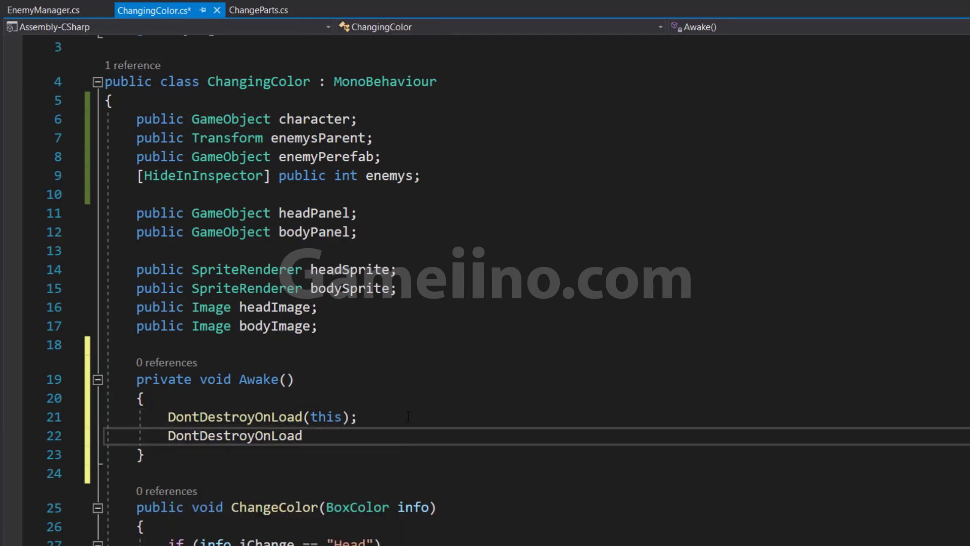
type("(cha")
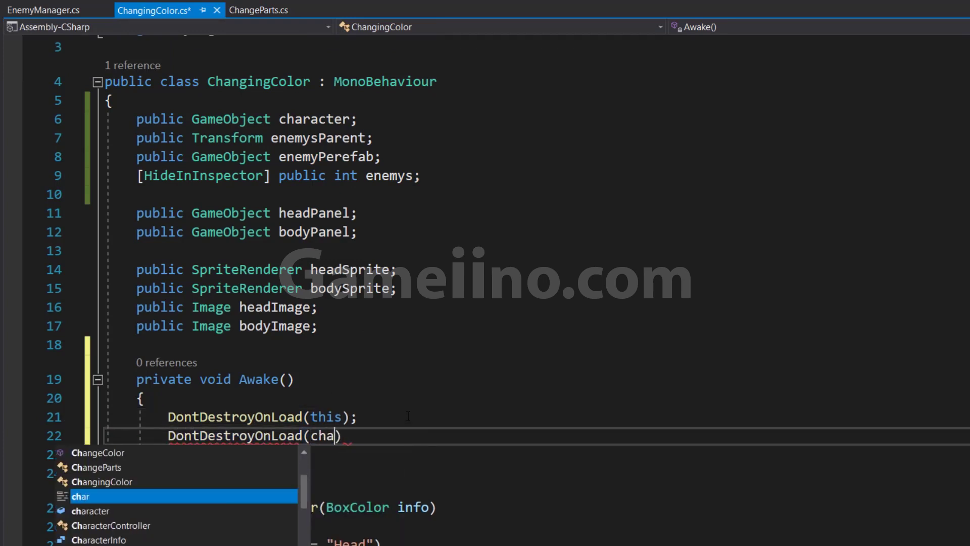
type("r")
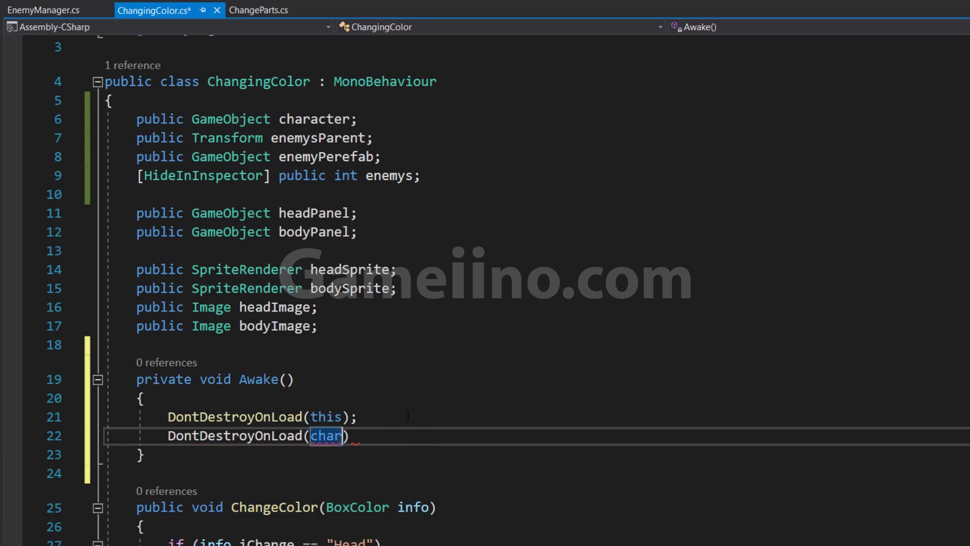
type("acter")
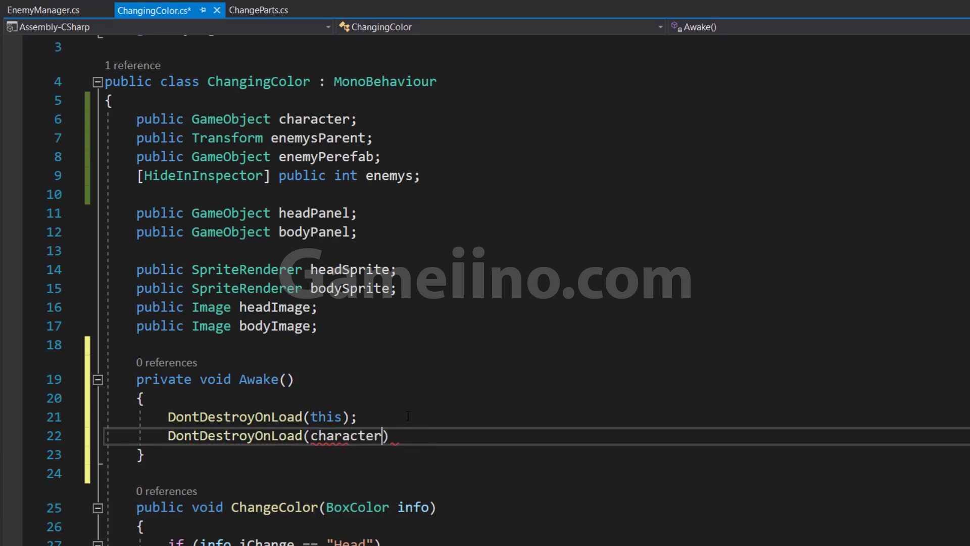
type(");")
Step: Add DontDestroyOnLoad(enemysParent.gameObject) to Awake and save the script
key("Return")
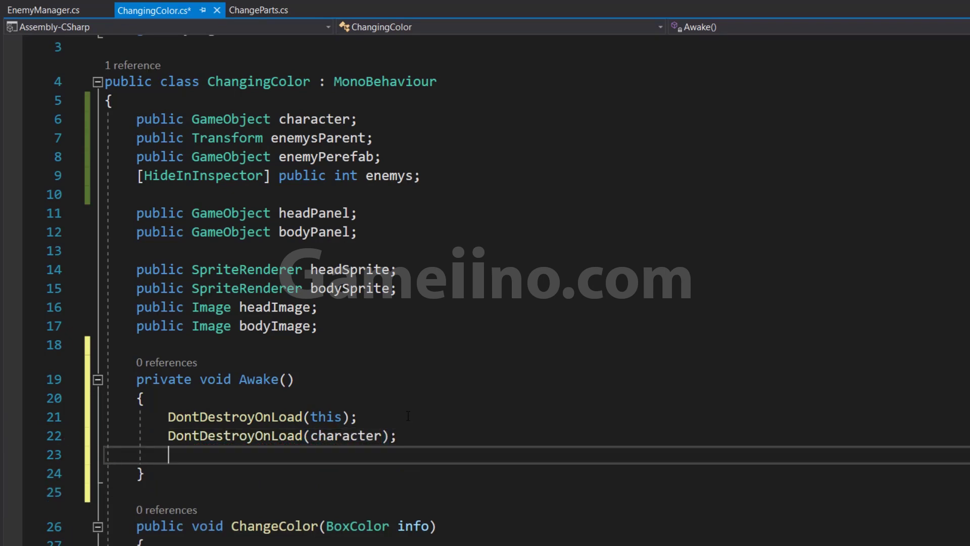
type("Do")
key("Tab")
type("(")
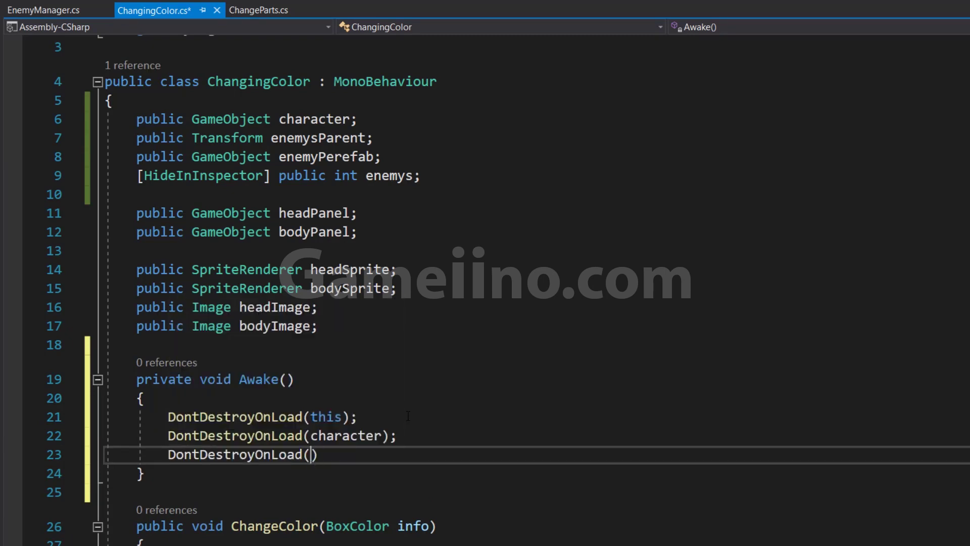
type("ene")
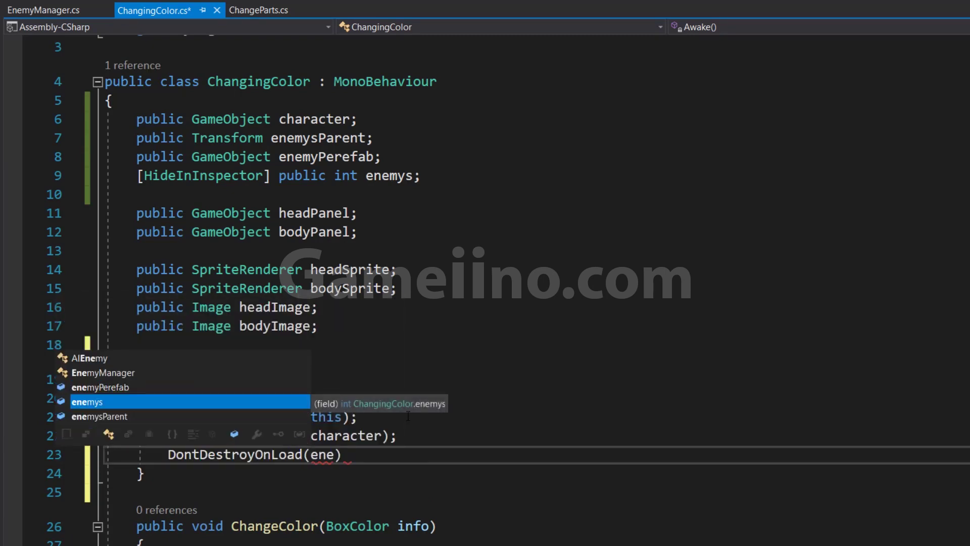
key("Down")
key("Tab")
type(".g")
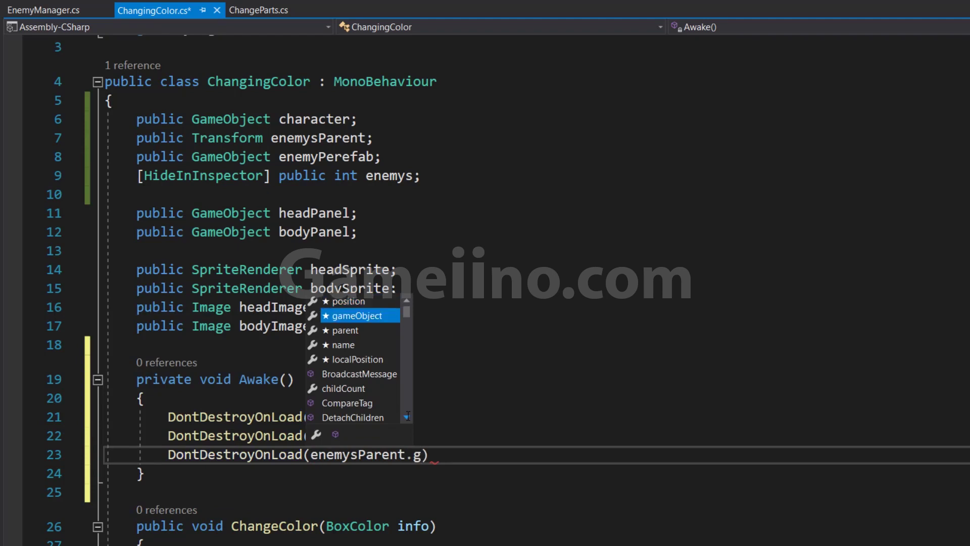
key("Tab")
type(");")
key("ctrl+s")
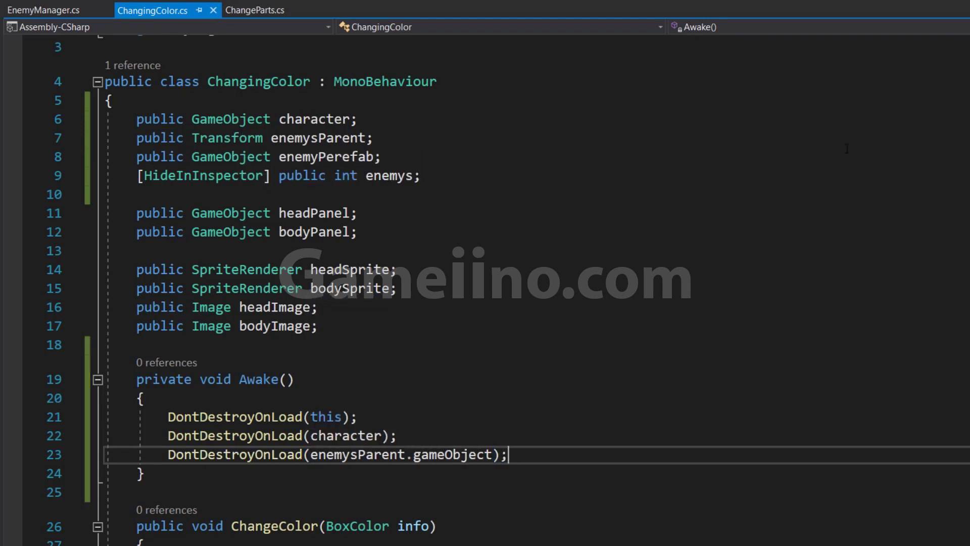
scroll(314, 398, "down", 1)
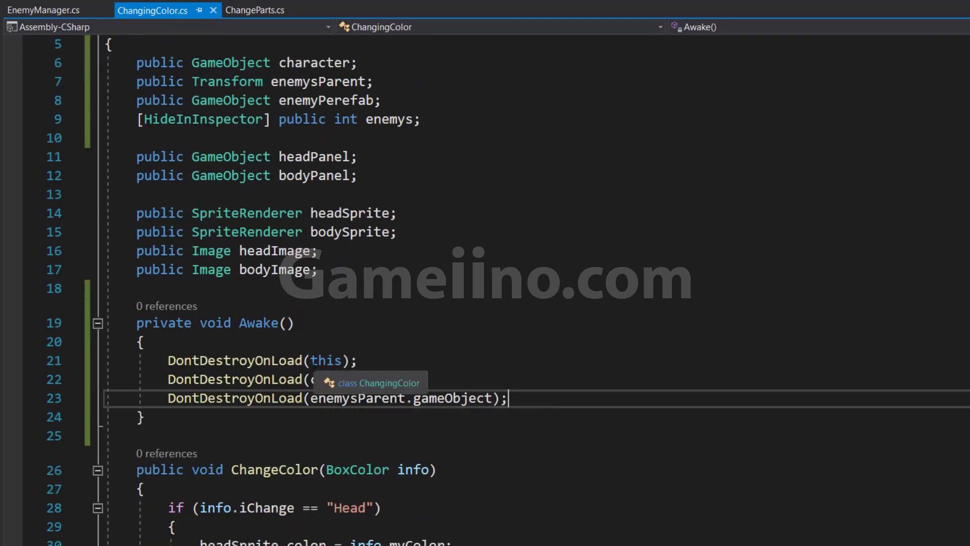
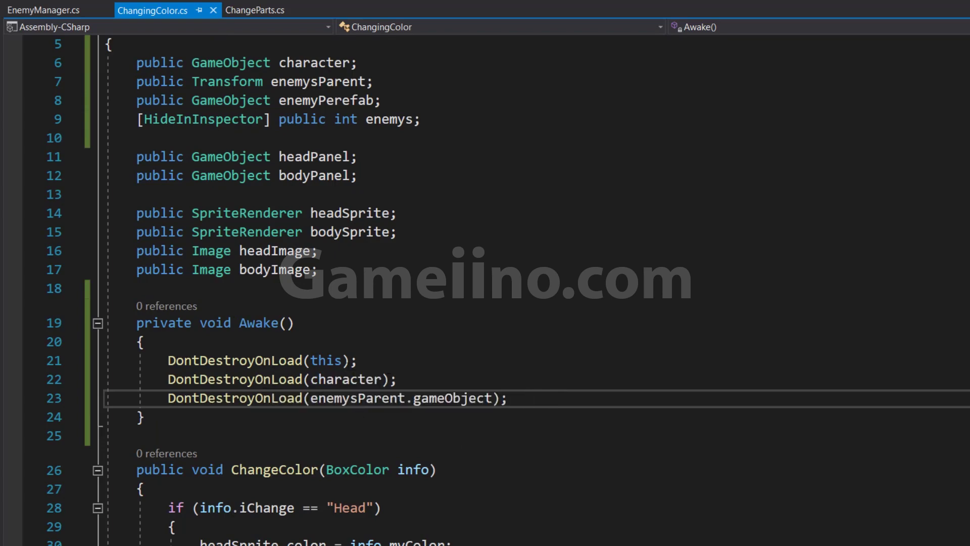
Step: Add an empty public void StartGame() method below ClosePanel
scroll(207, 282, "down", 15)
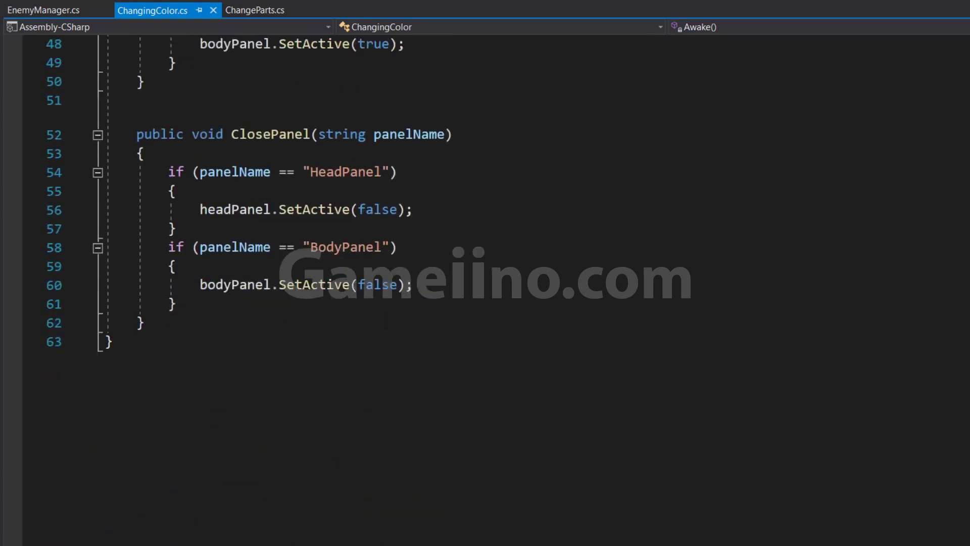
left_click(206, 267)
key("Return")
key("Return")
type("p")
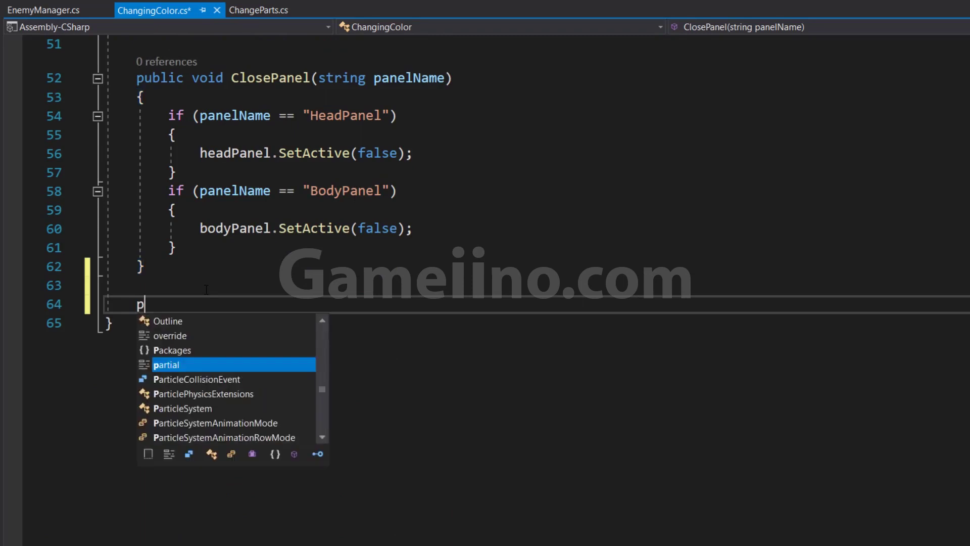
type("ublic StartG")
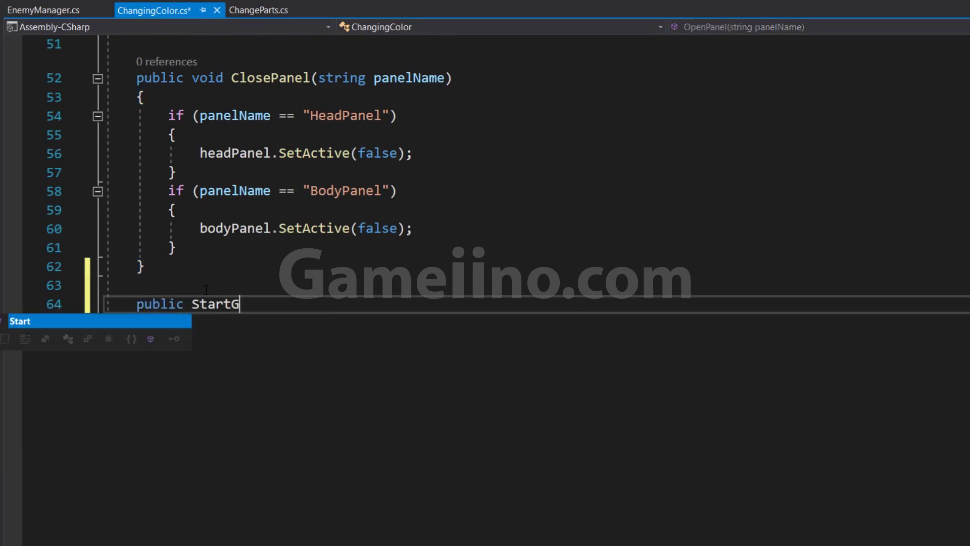
type("ame()")
key("Return")
type("{")
key("Return")
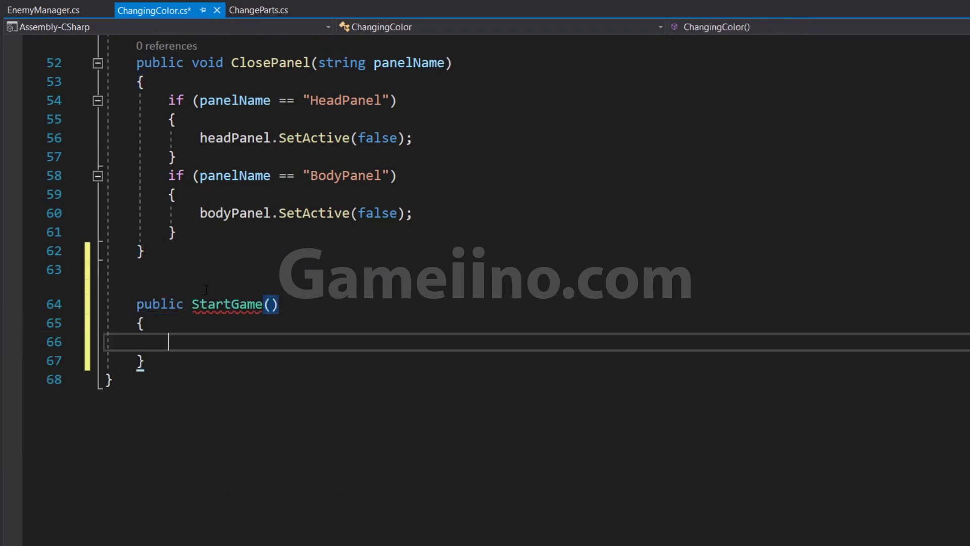
left_click(192, 303)
type("v")
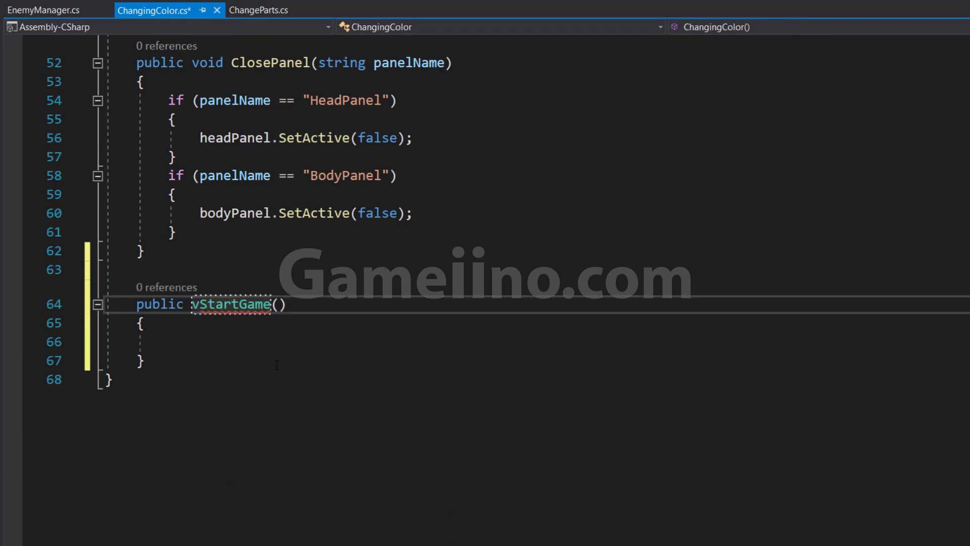
type("oid")
key("Down")
key("Down")
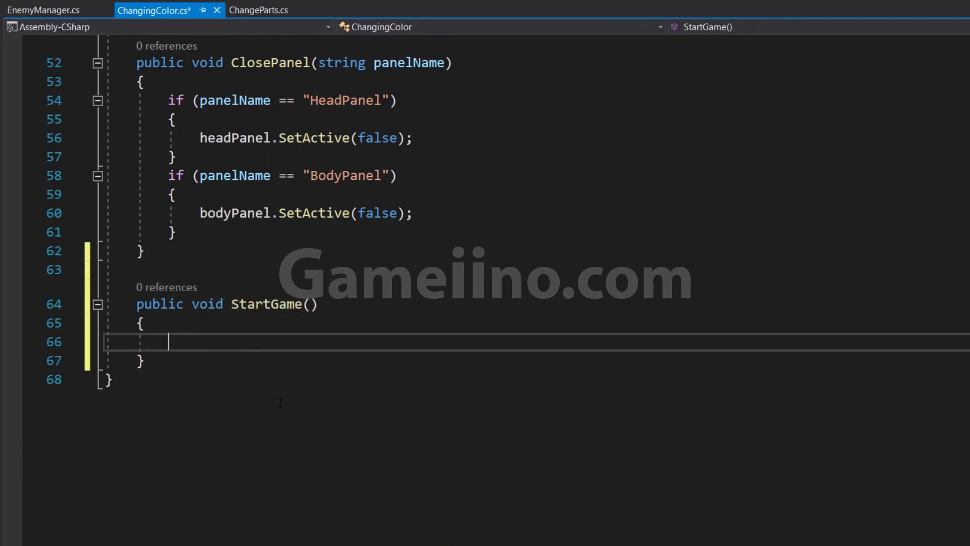
Step: Fill StartGame with transform.GetChild(0).gameObject.SetActive(false); and save the script
type("tr")
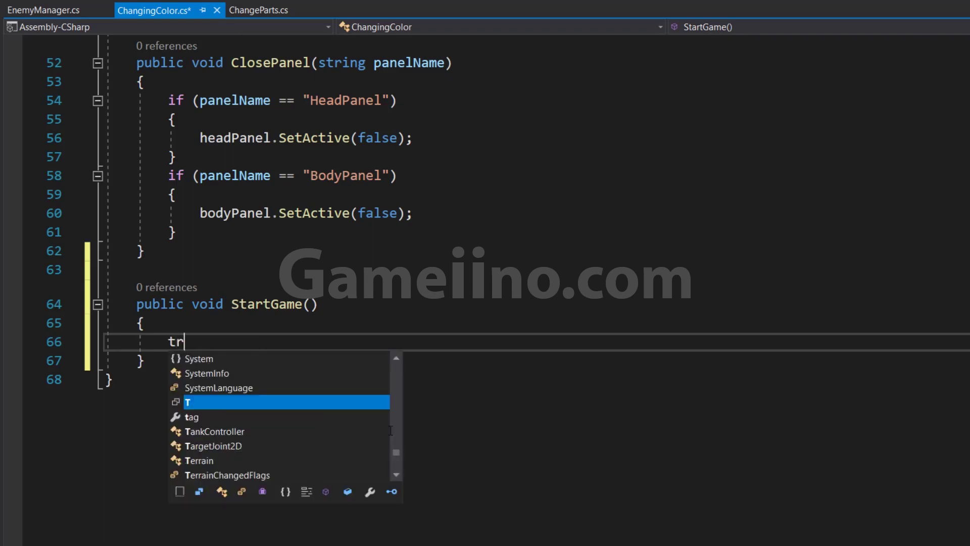
type("a")
key("Tab")
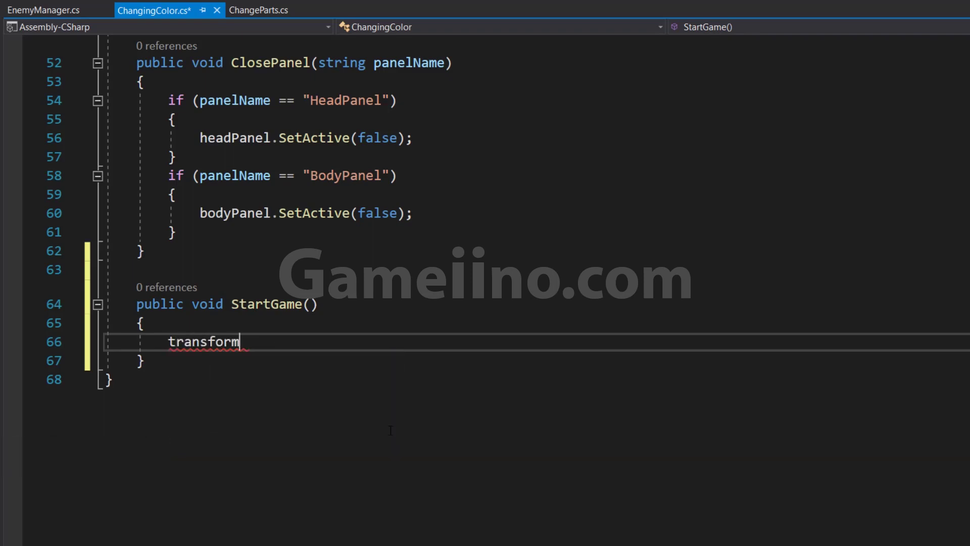
type(".")
type("Ge")
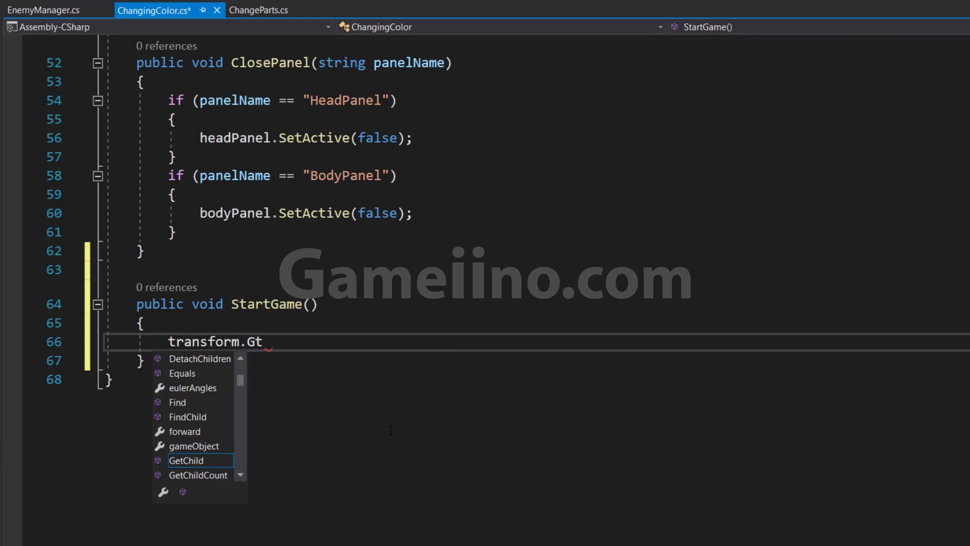
type("t")
key("Tab")
type("(")
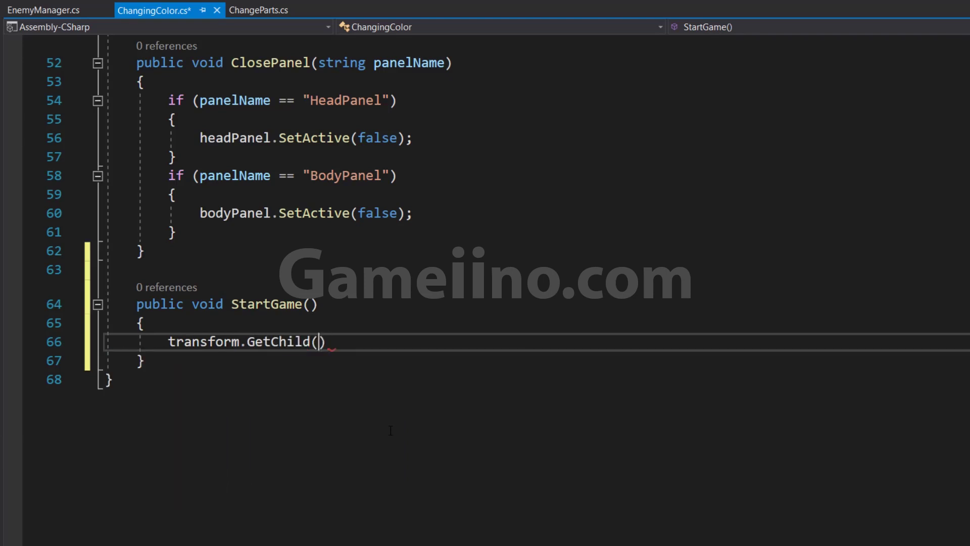
type("0).")
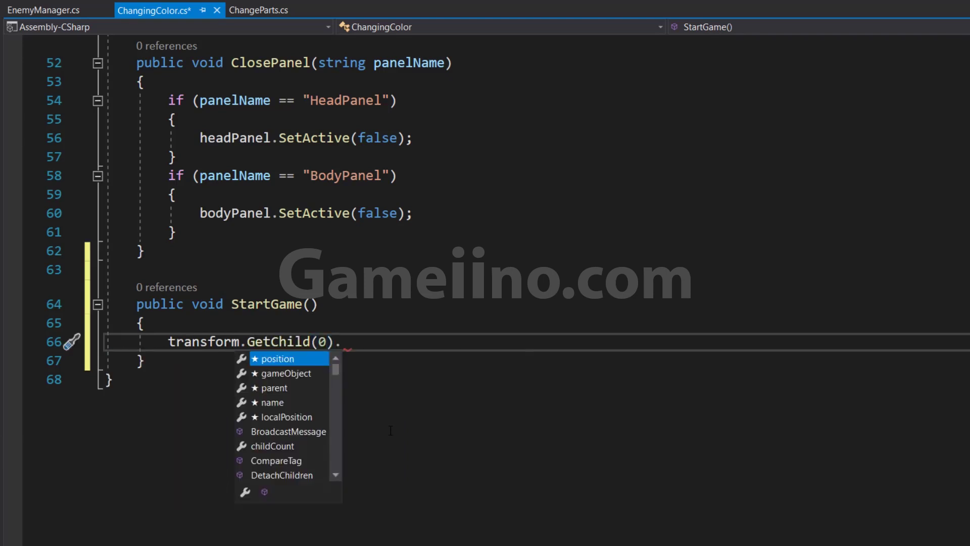
type("g")
key("Tab")
type(".Se")
key("Tab")
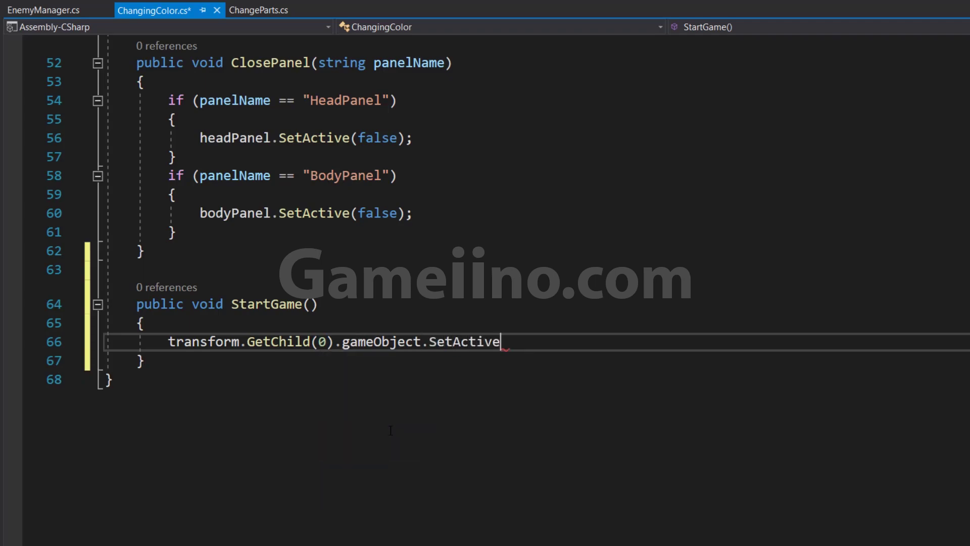
type("(fa")
key("Tab")
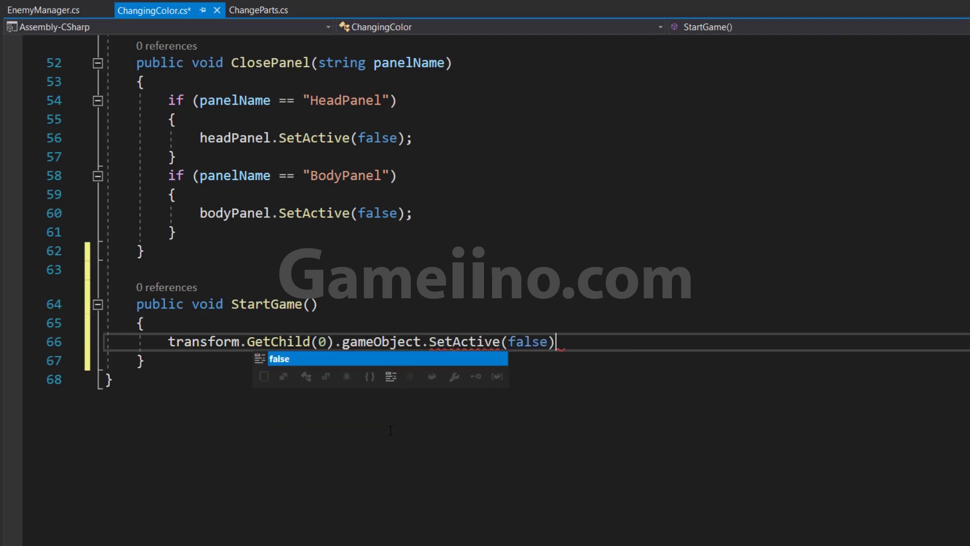
type(");")
key("ctrl+s")
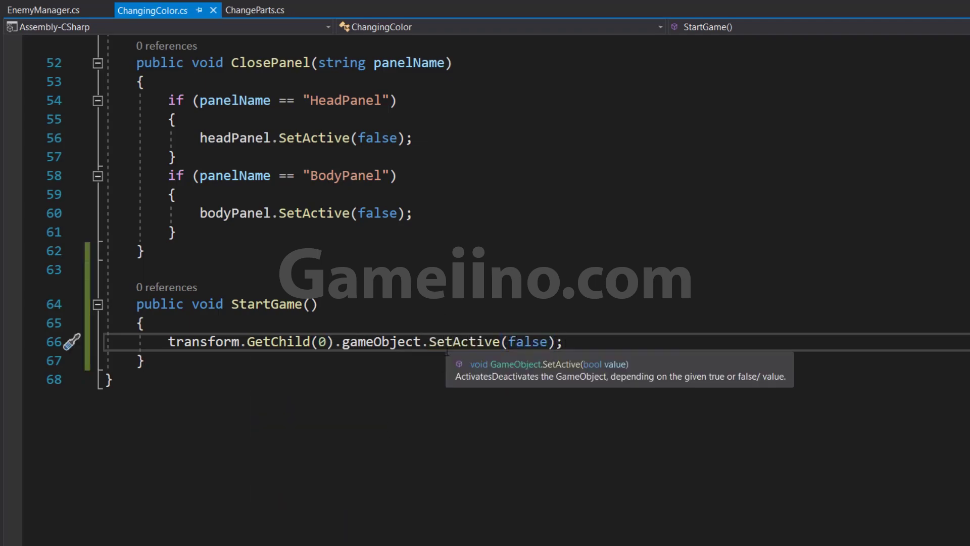
key("alt+Tab")
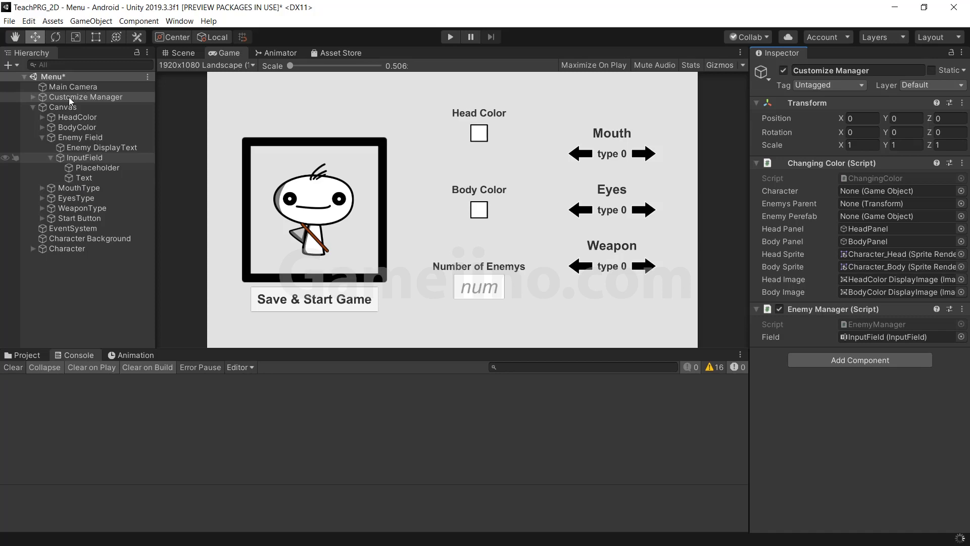
Step: Expand Customize Manager, select Customize Mouth, and toggle its active checkbox off and on again
left_click(52, 97)
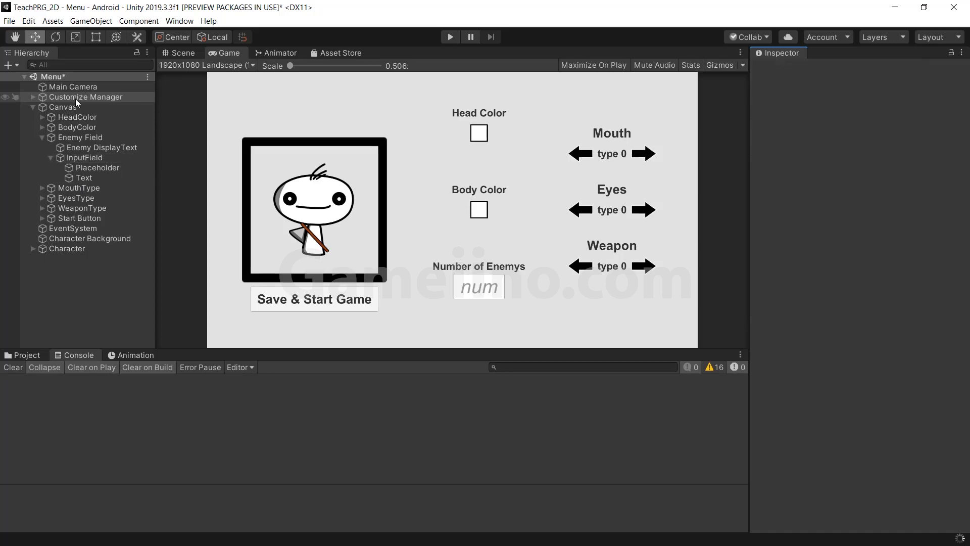
left_click(34, 98)
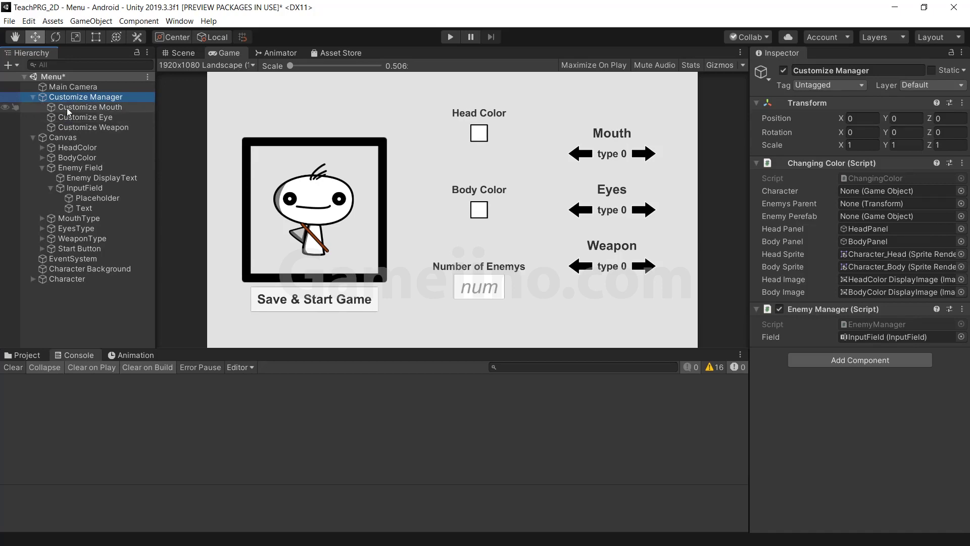
left_click(69, 108)
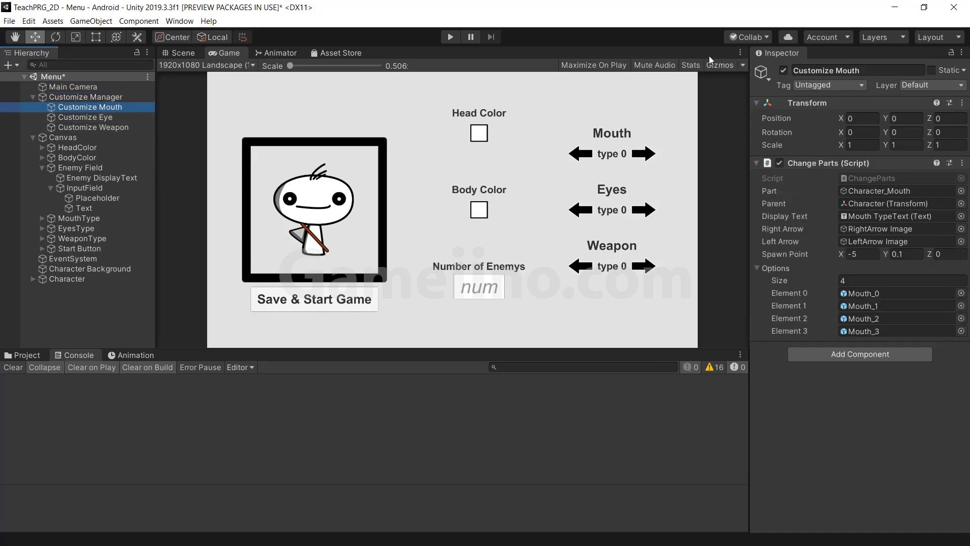
left_click(783, 71)
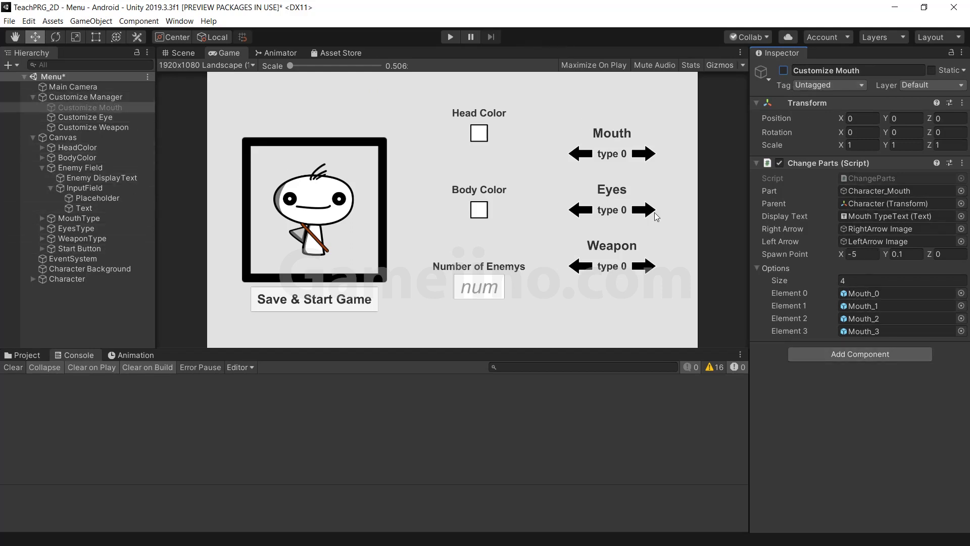
left_click(783, 70)
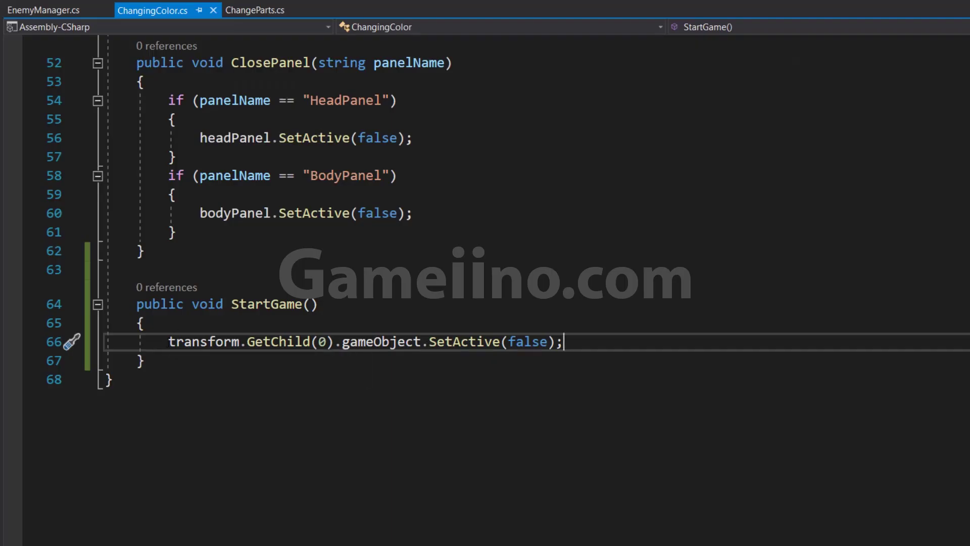
left_click_drag(168, 341, 580, 336)
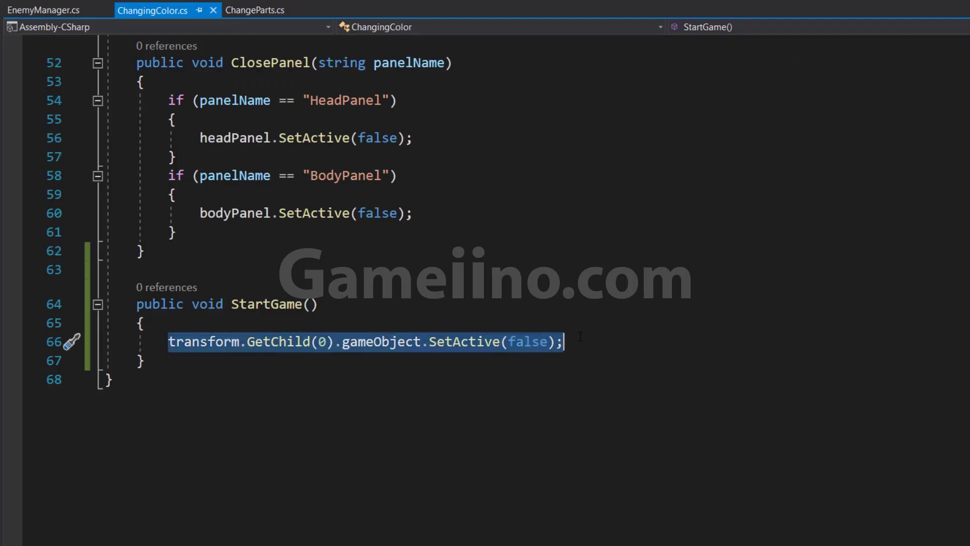
Step: Duplicate the SetActive line twice with child indices 1 and 2, then save
key("ctrl+c")
left_click(581, 336)
key("Return")
key("ctrl+v")
key("Return")
key("ctrl+v")
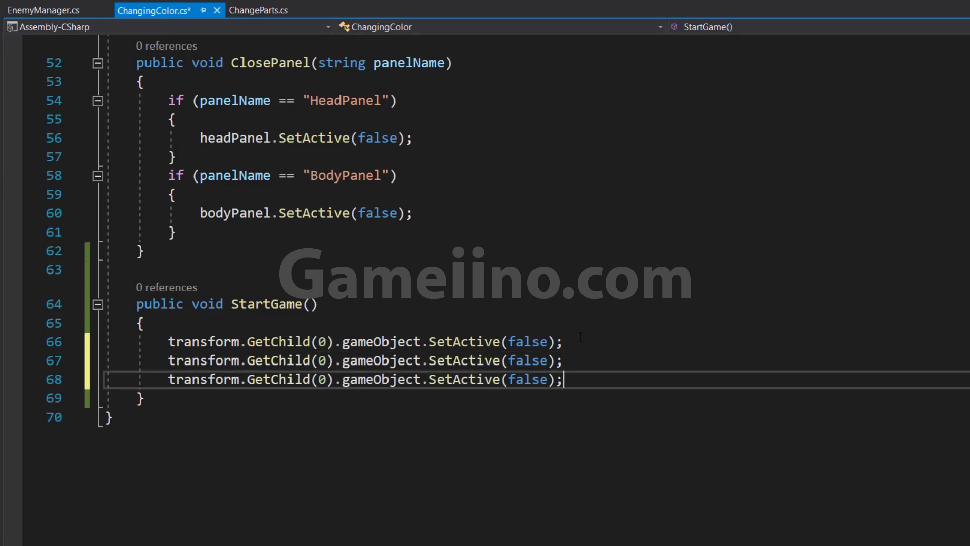
left_click(325, 360)
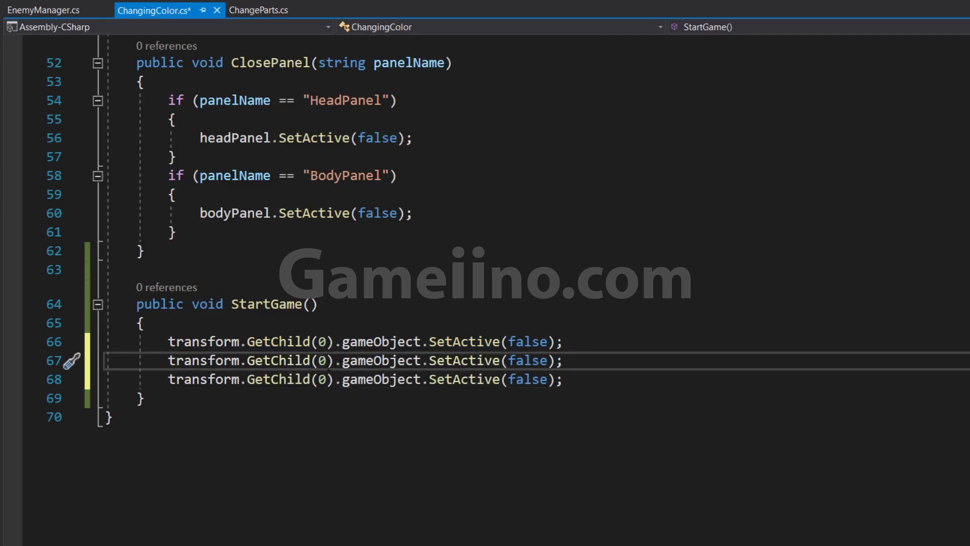
key("BackSpace")
type("1")
key("Down")
key("BackSpace")
type("2")
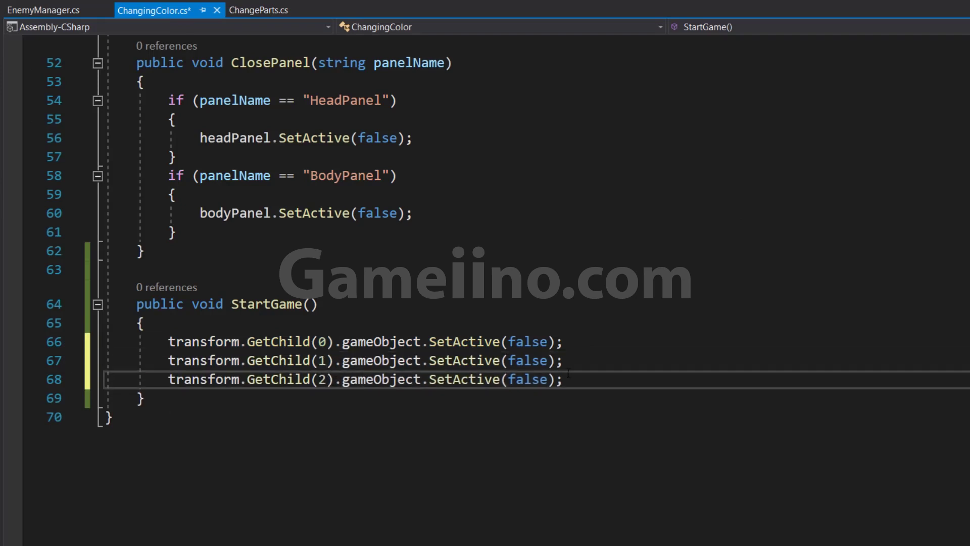
left_click(576, 378)
key("ctrl+s")
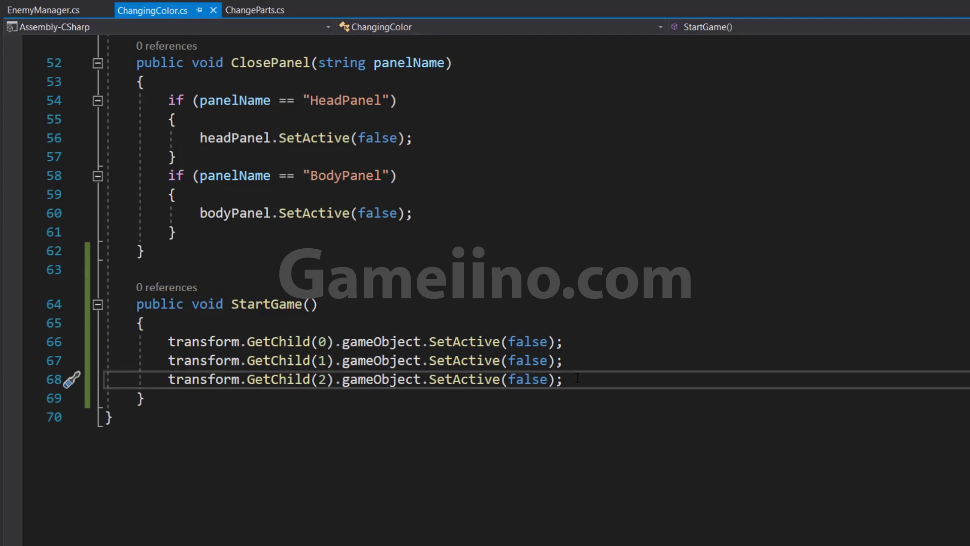
Step: Add GetComponent<EnemyManager>().StartGame(); below them, save, and check EnemyManager's StartGame
key("Return")
key("Return")
type("Get")
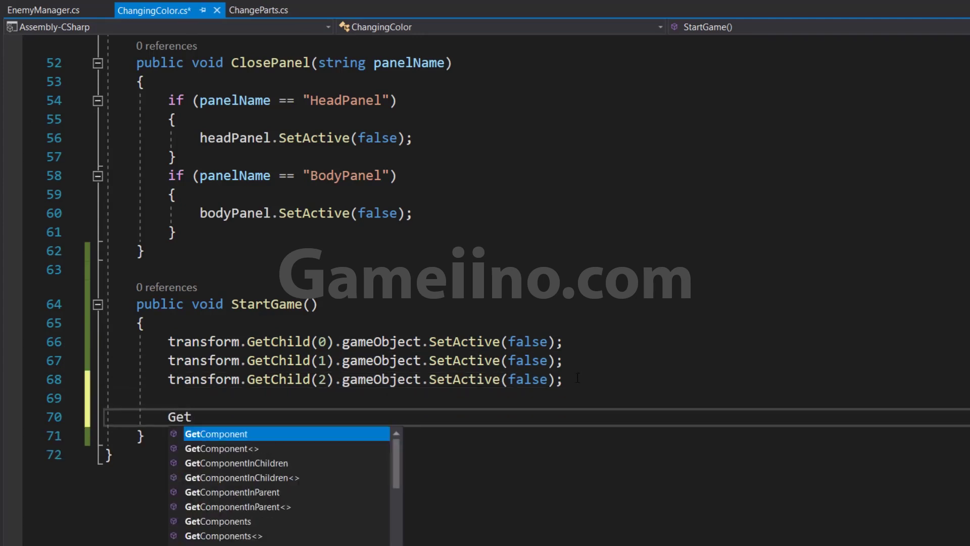
key("Tab")
type("<")
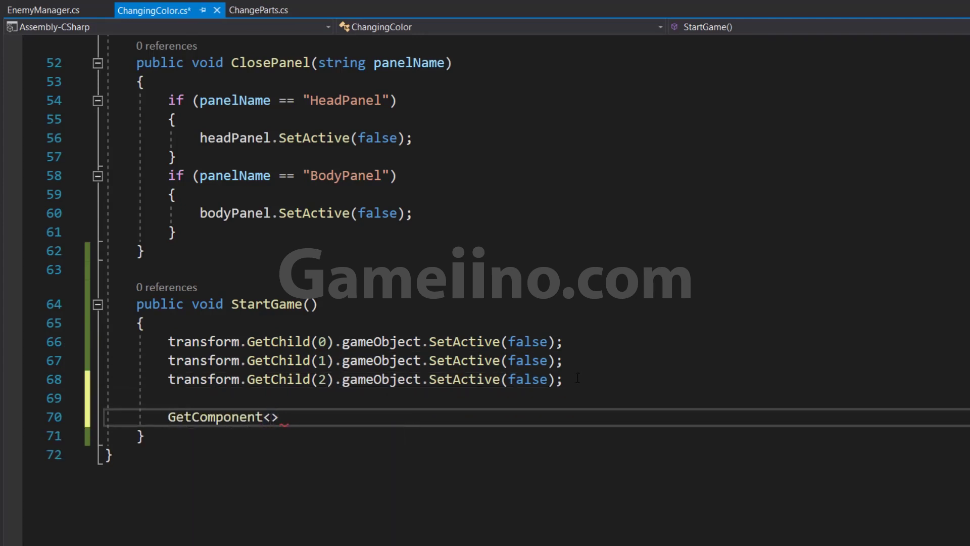
type("Ene")
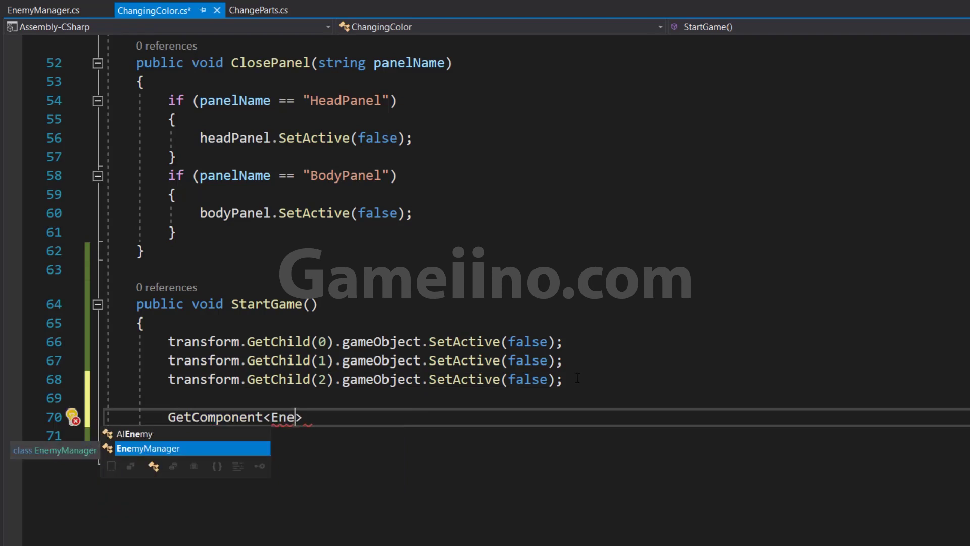
key("Tab")
type(">()")
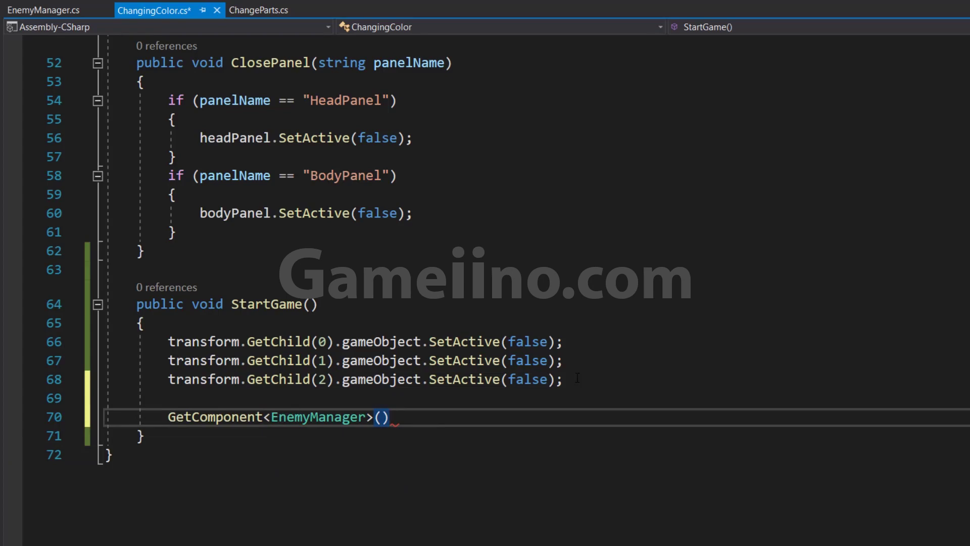
type(".Start")
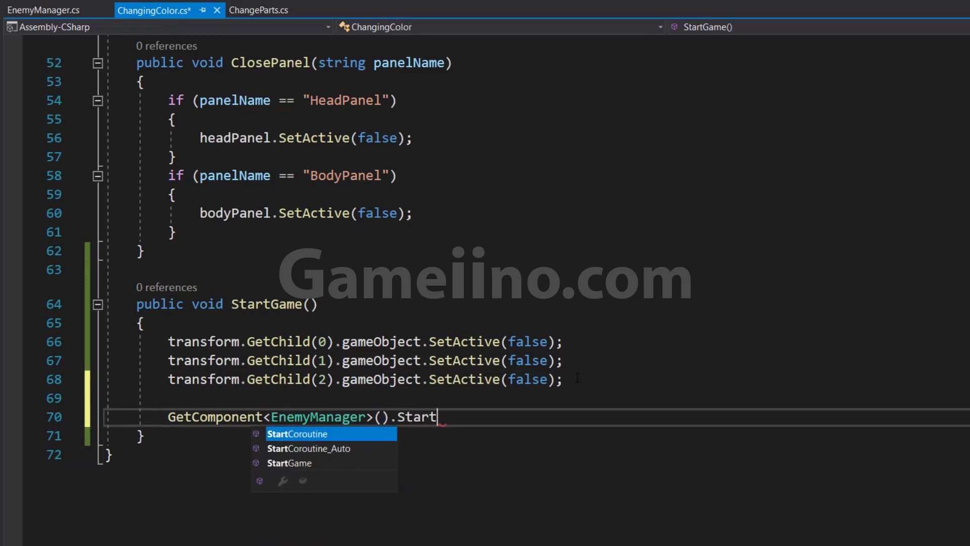
key("Down")
key("Down")
key("Tab")
type("()")
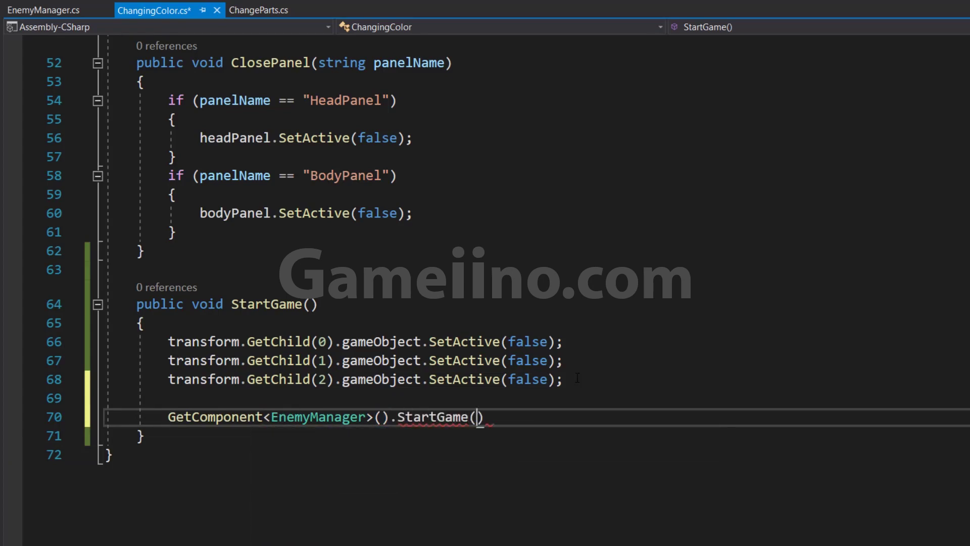
type(";")
key("ctrl+s")
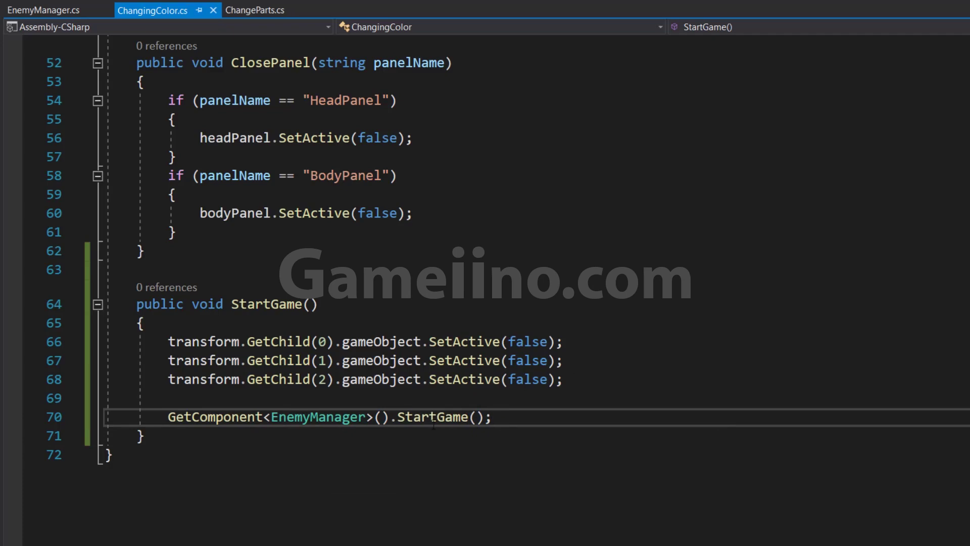
left_click(38, 10)
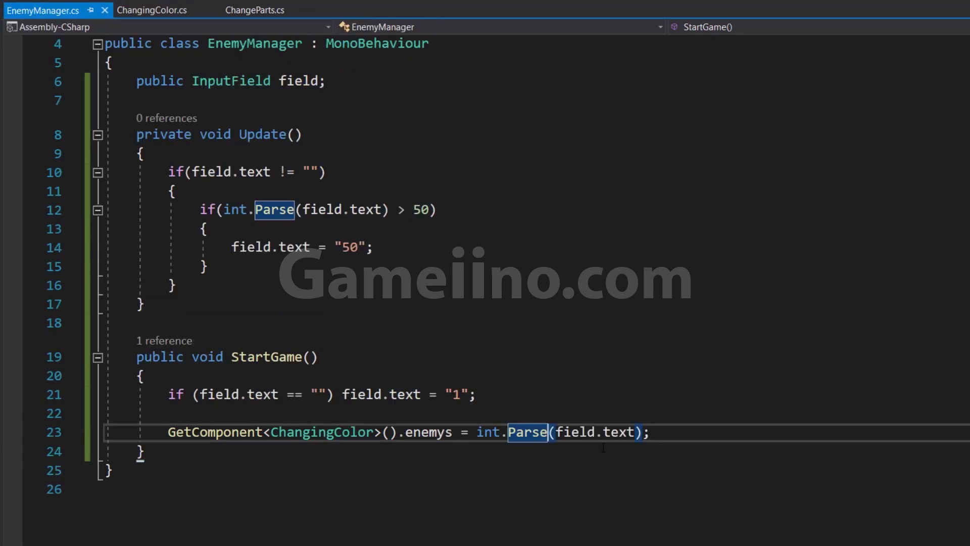
left_click(136, 4)
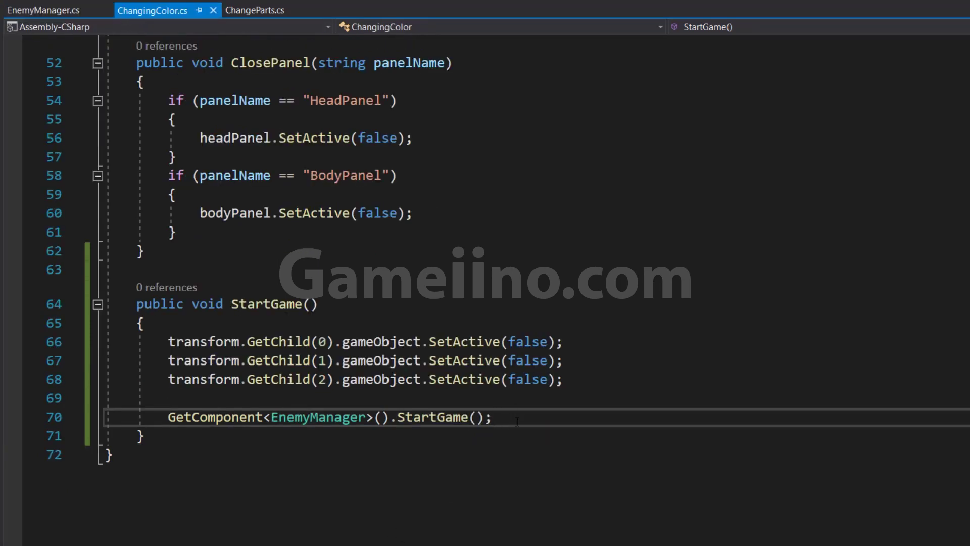
key("Return")
key("Return")
Step: Add a for loop with int i = 0, i < enemys, i++
type("for")
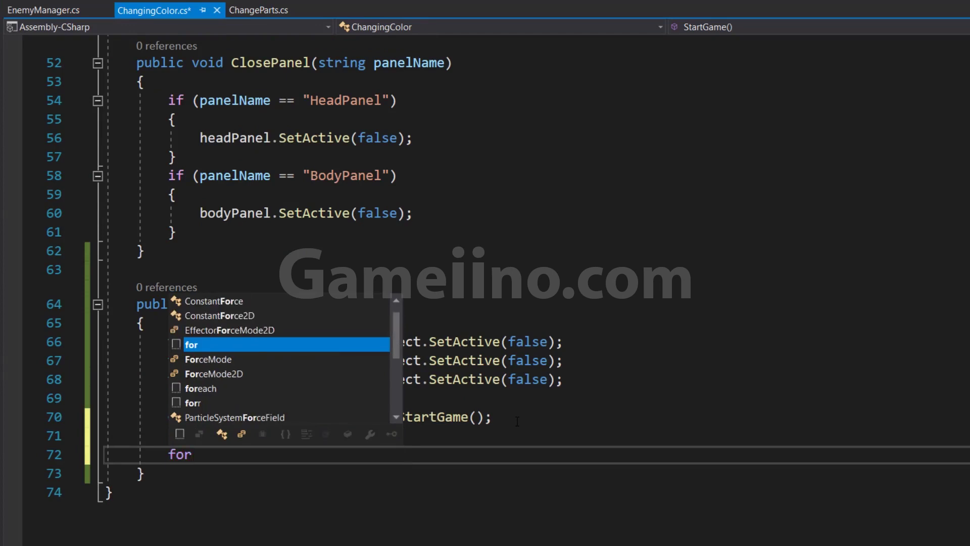
type("(nit")
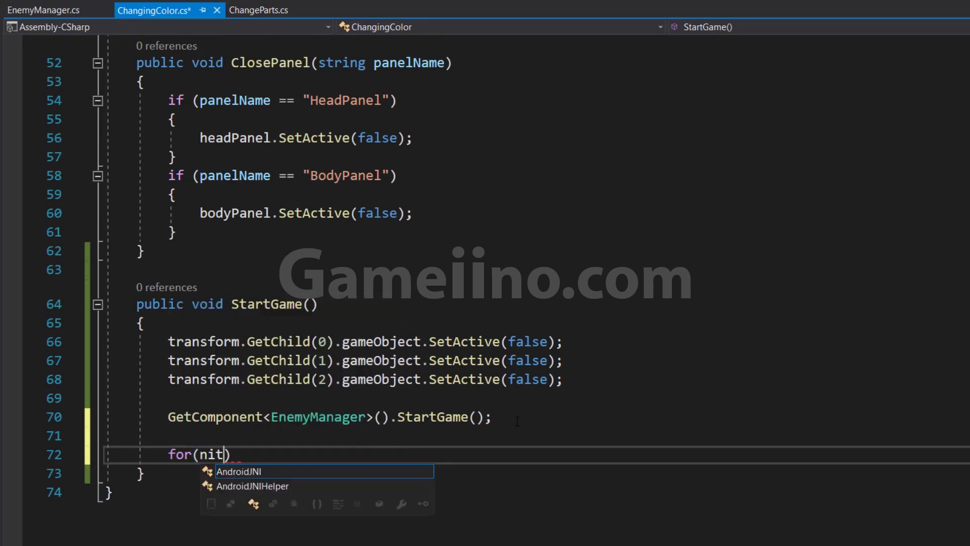
key("BackSpace")
key("BackSpace")
key("BackSpace")
type("int")
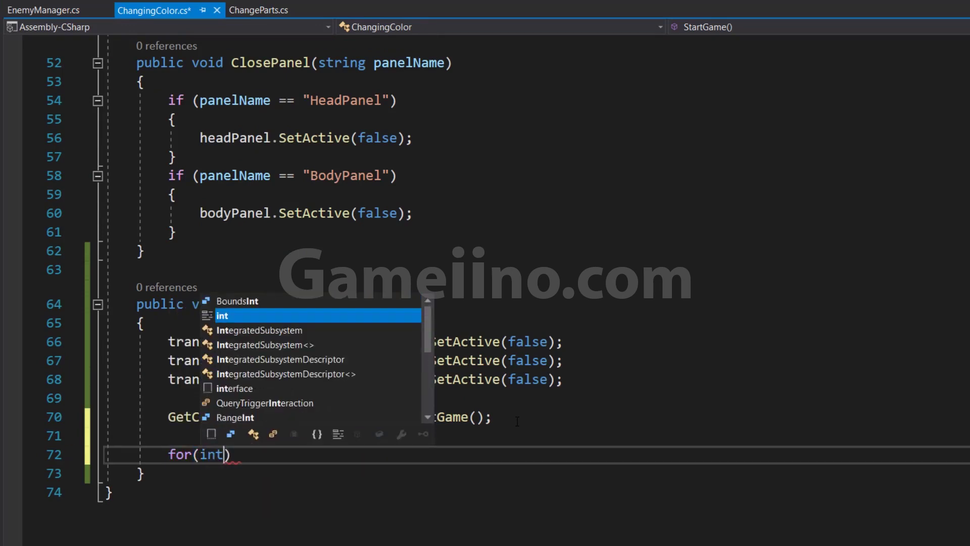
type(" i")
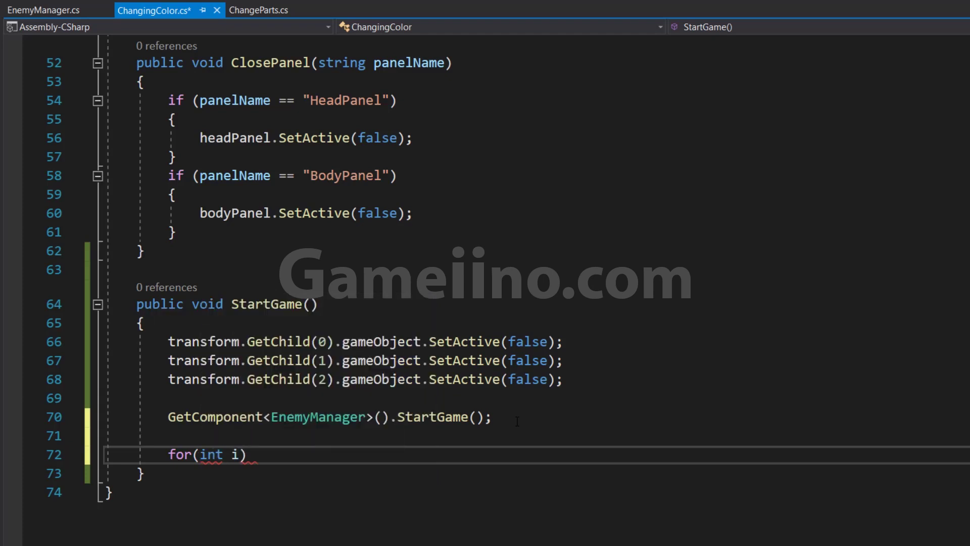
type(" = 0")
type("; i")
type(" < ene")
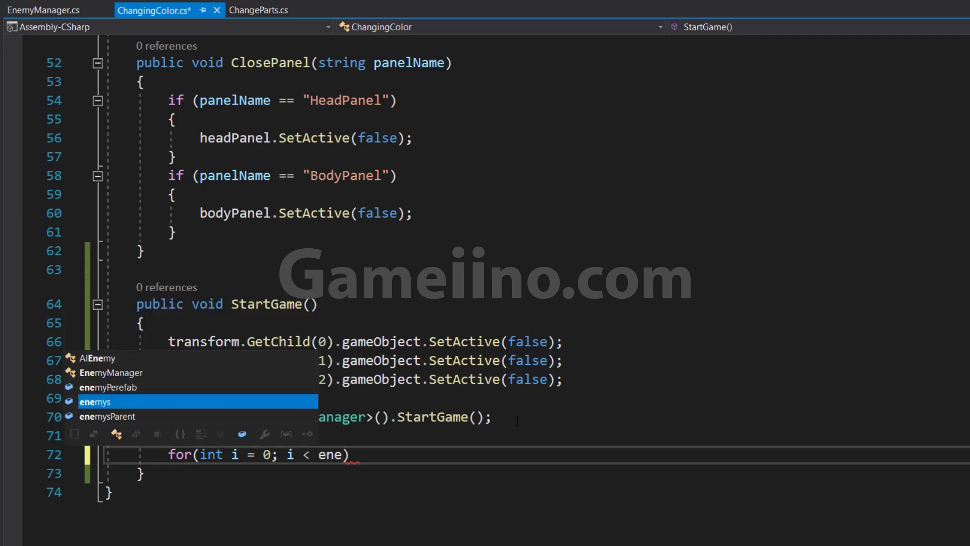
key("Tab")
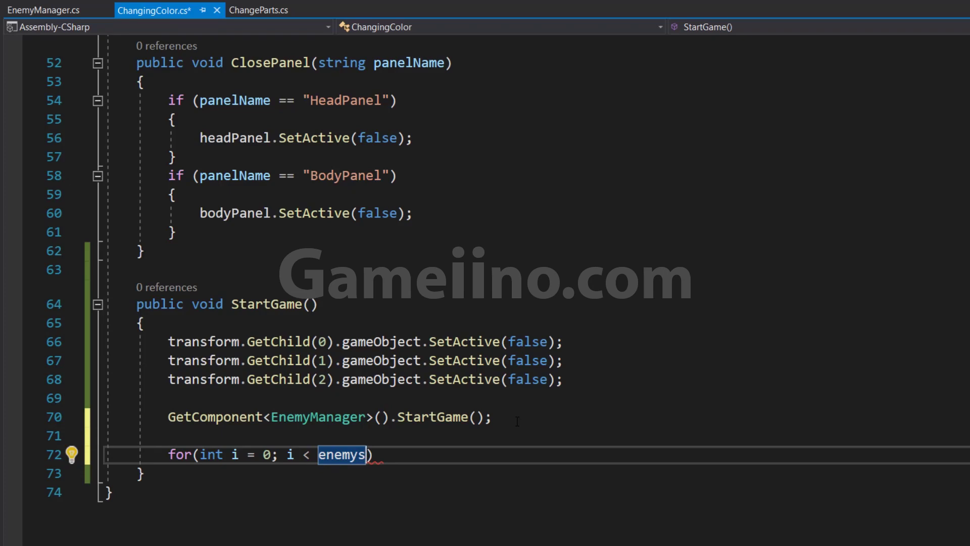
type("; i")
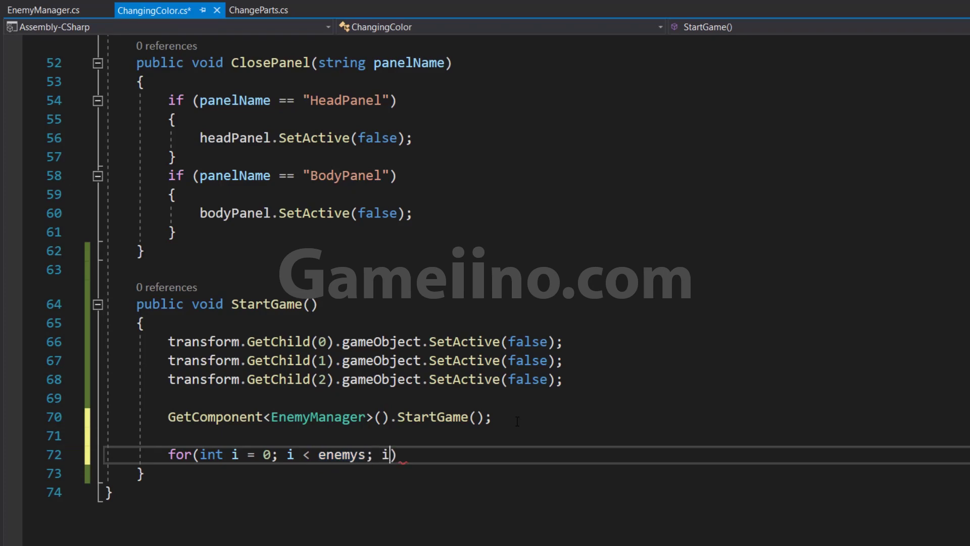
type("++) {")
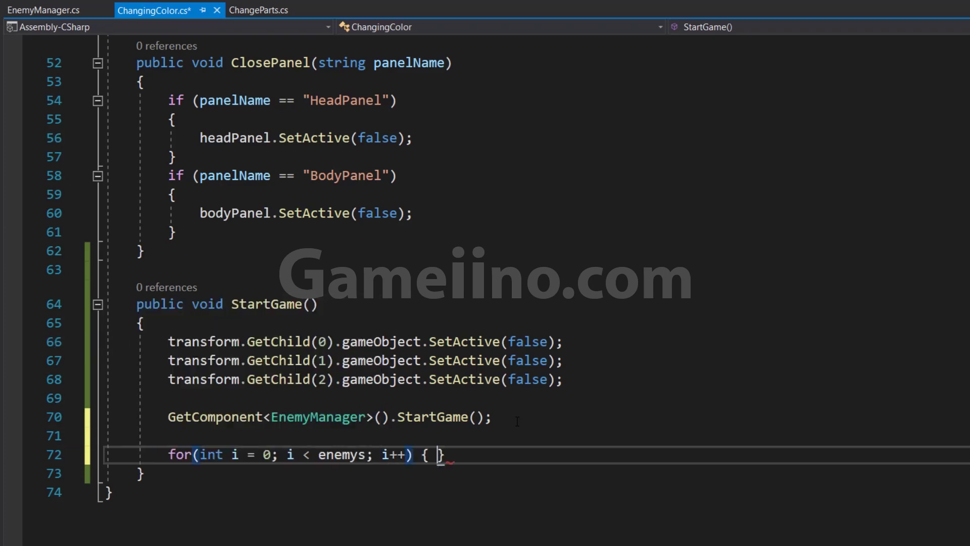
key("Return")
Step: Begin a GameObject declaration inside the loop body, fixing its capitalisation
scroll(506, 291, "down", 2)
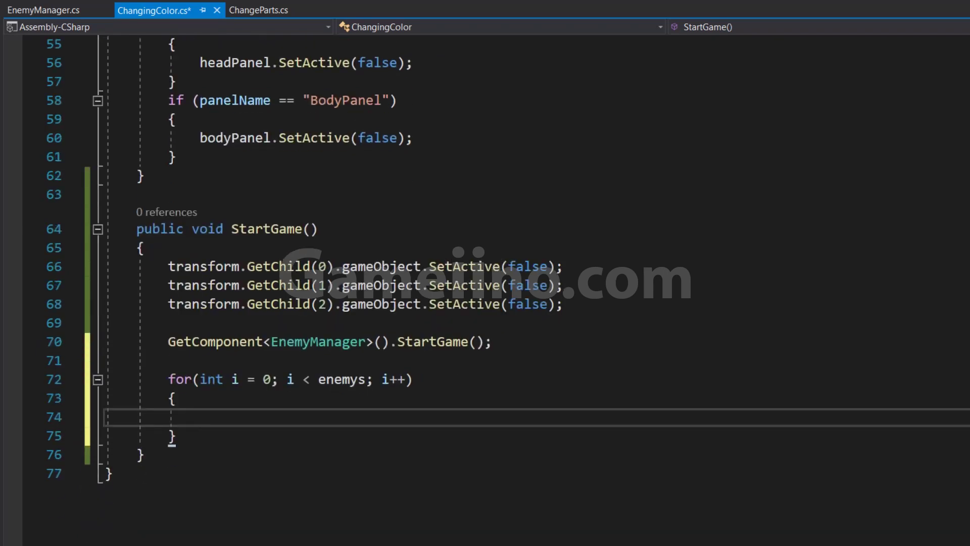
type("Ga")
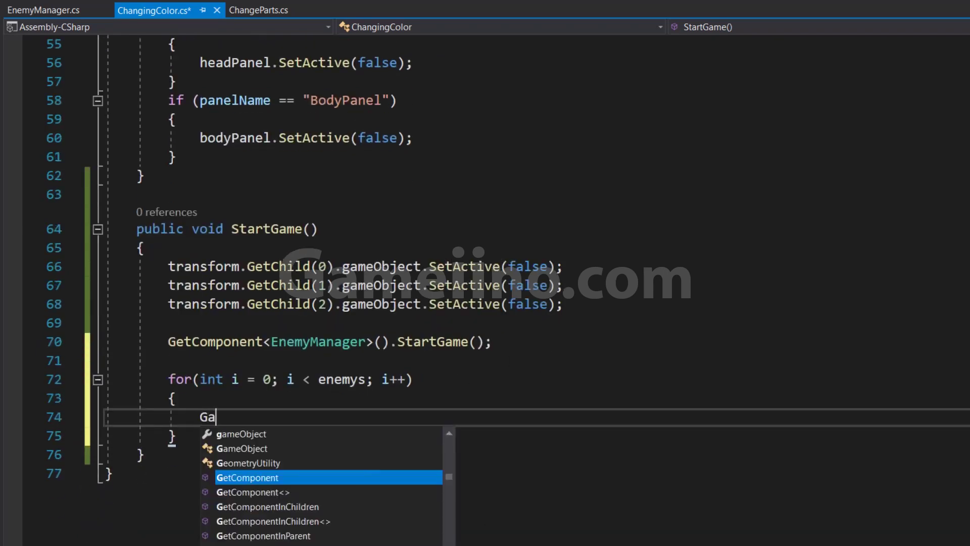
type("me")
key("Down")
key("Down")
key("Down")
key("Tab")
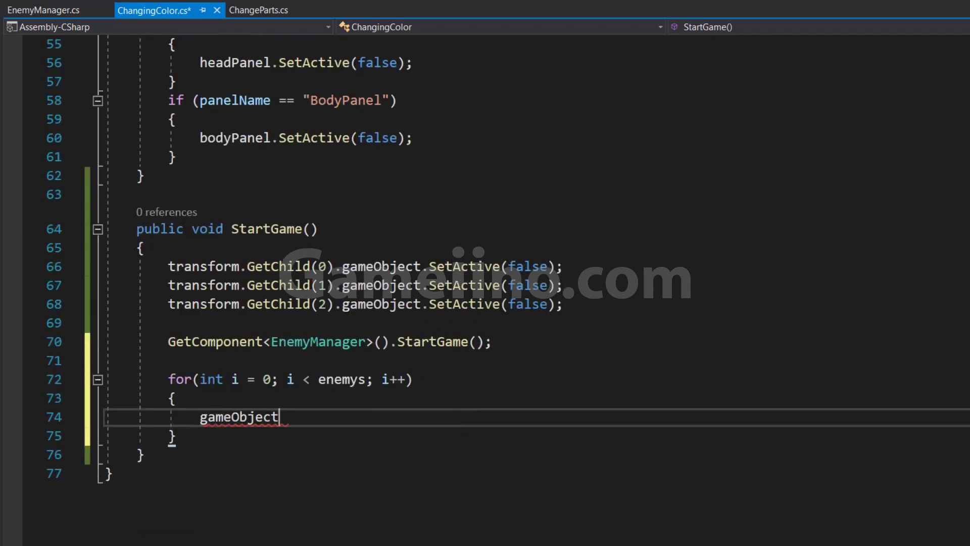
left_click(208, 417)
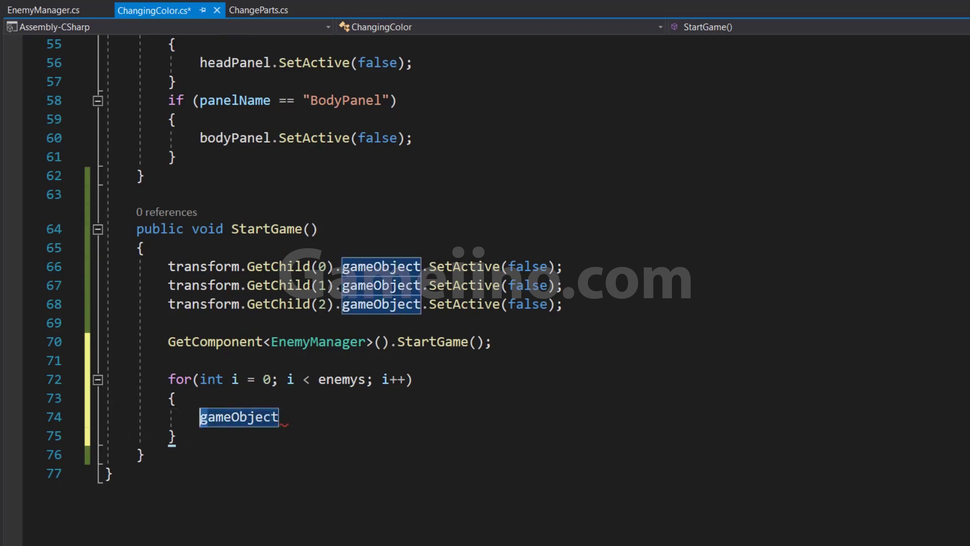
key("BackSpace")
type("G")
key("Right")
key("Right")
key("Right")
key("Right")
key("Right")
key("Right")
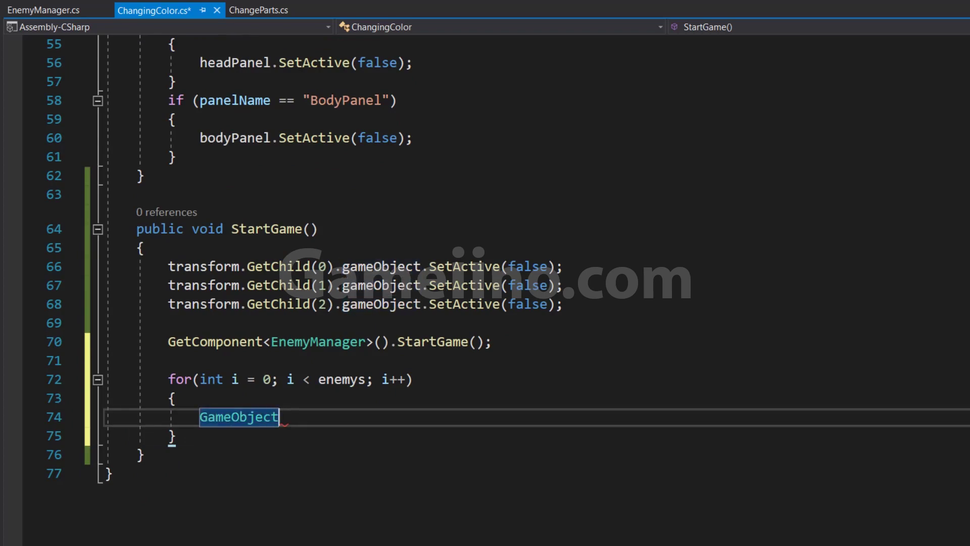
Step: Declare GameObject enemyClone = Instantiate(enemyPerefab); inside the loop
type("enem")
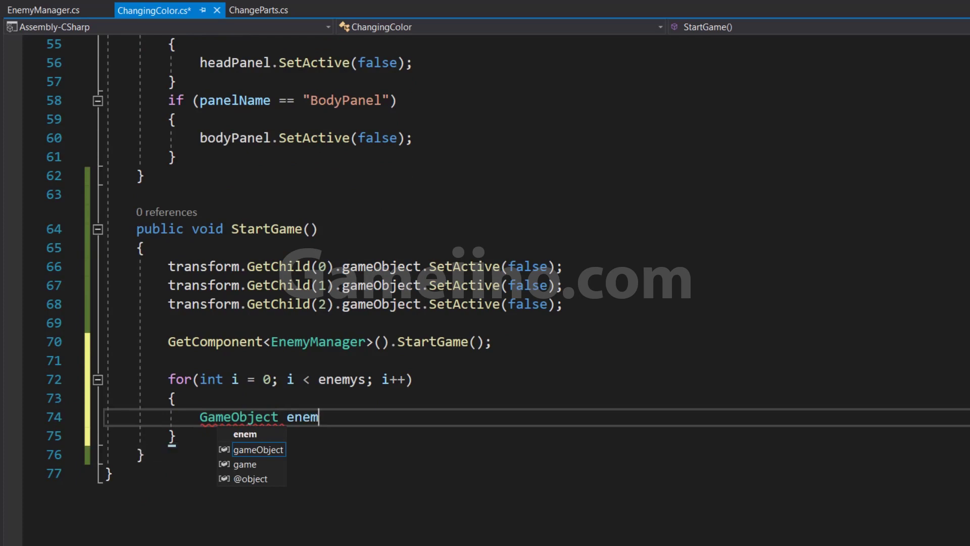
type("yClone")
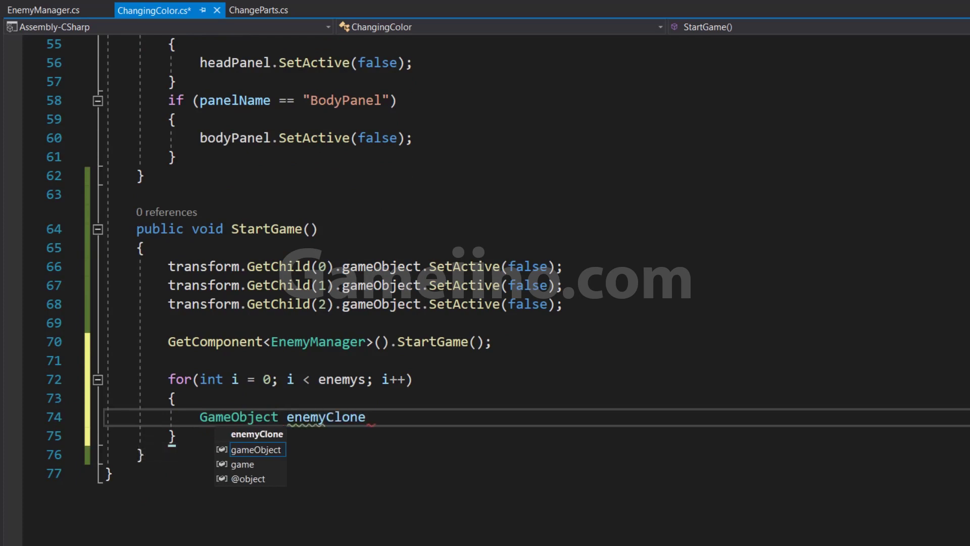
type(" = Ins")
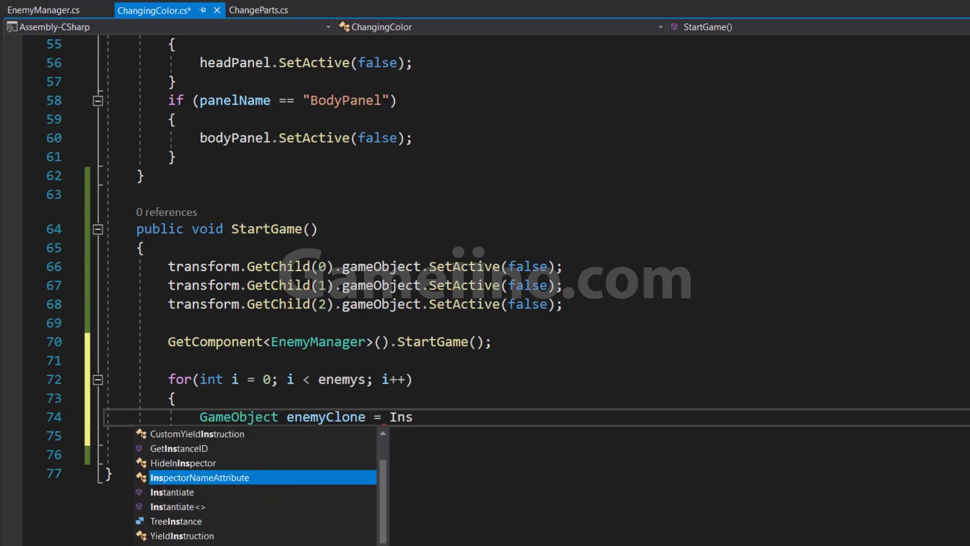
key("Tab")
type("()")
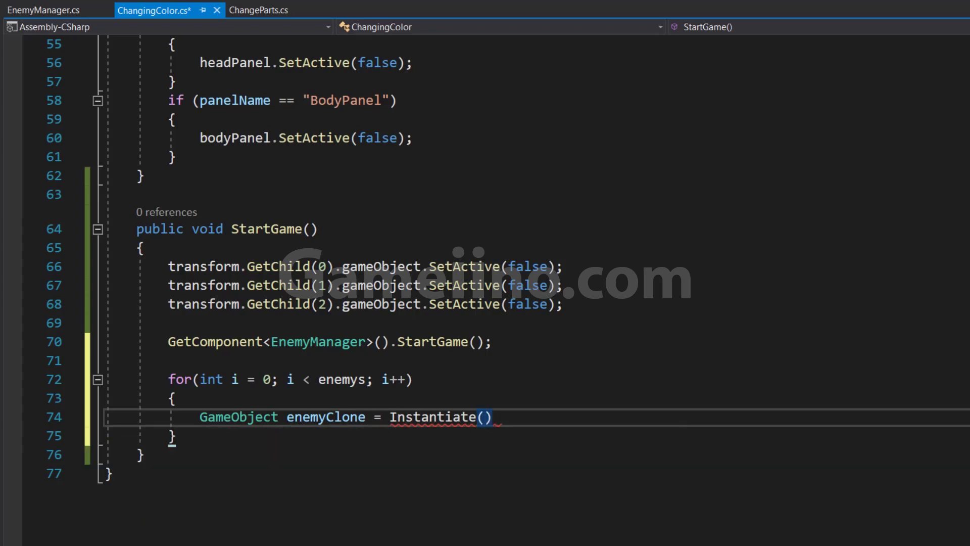
type(";")
left_click(485, 417)
type("ene")
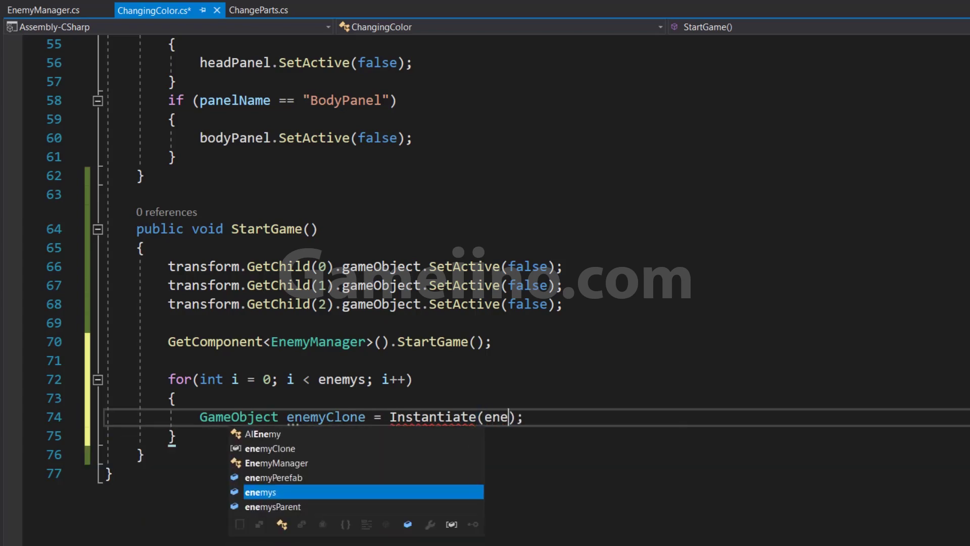
key("Up")
key("Tab")
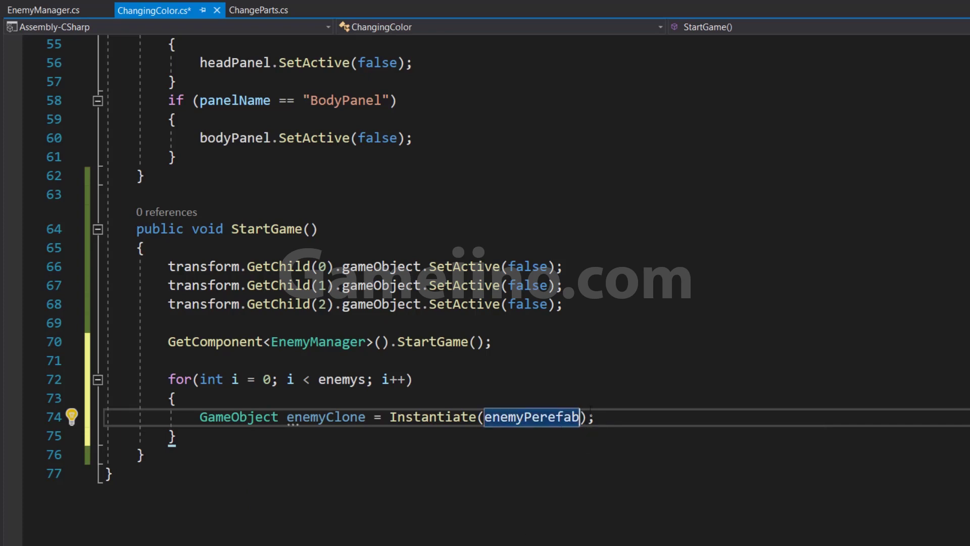
left_click(612, 422)
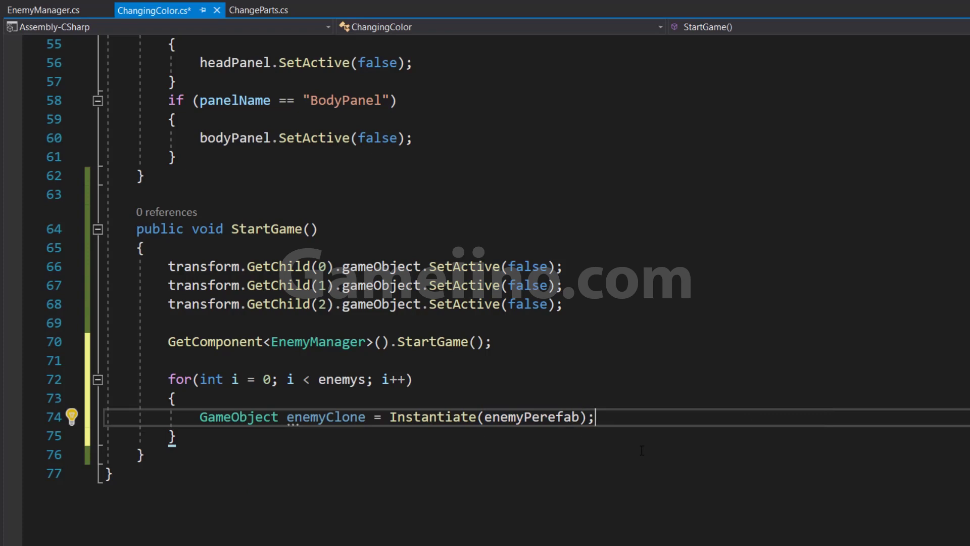
key("Return")
Step: Add enemyClone.transform.SetParent(enemysParent); below the Instantiate line
type("ene")
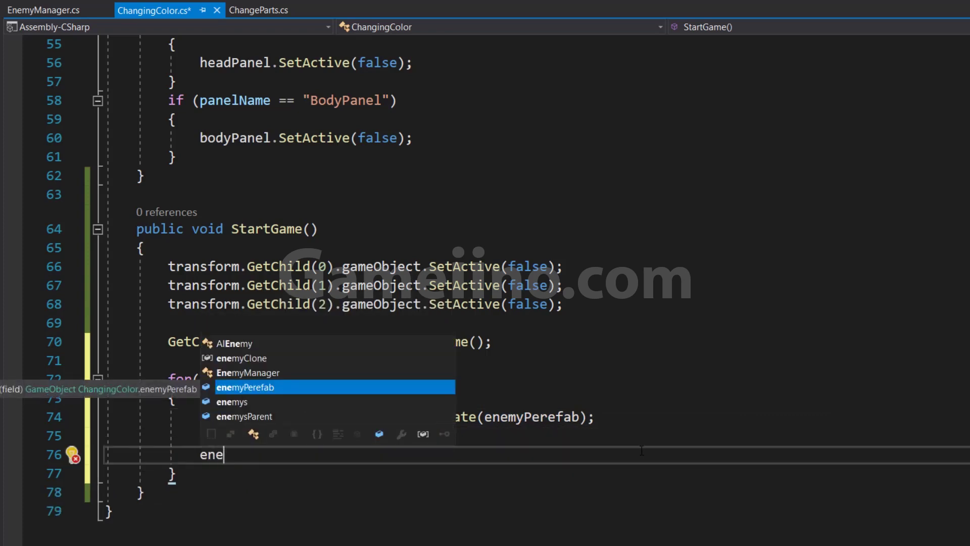
key("Down")
key("Down")
key("Up")
key("Up")
key("Up")
key("Up")
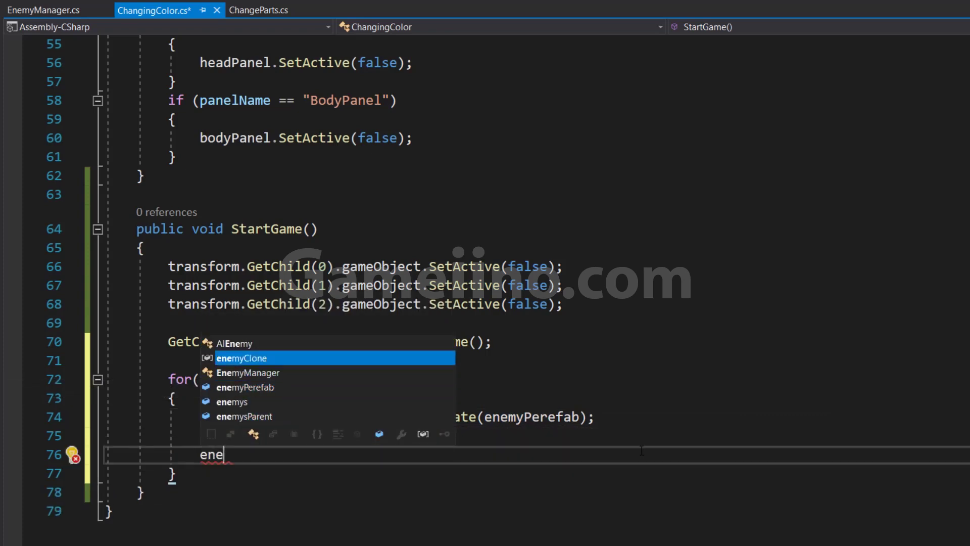
key("Tab")
type(".")
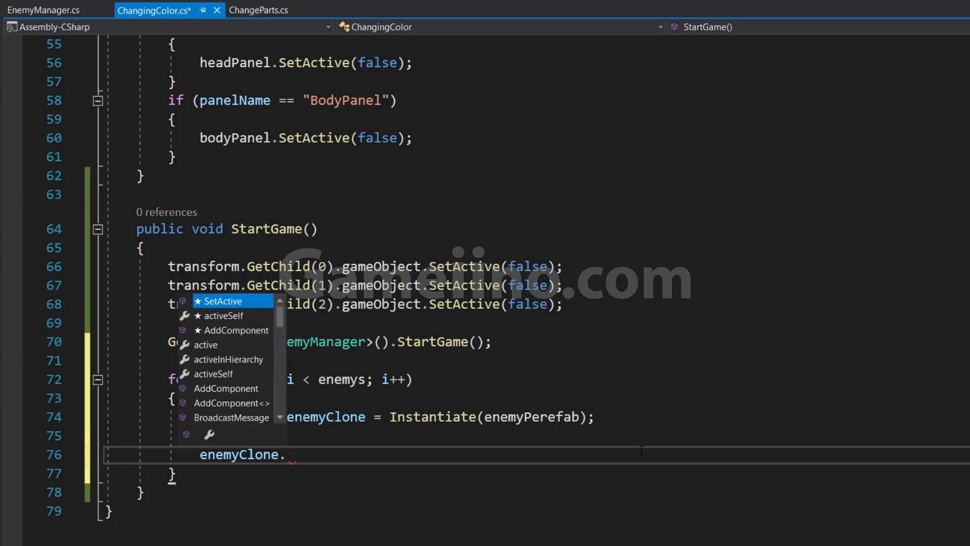
type("tra")
key("Tab")
type(".")
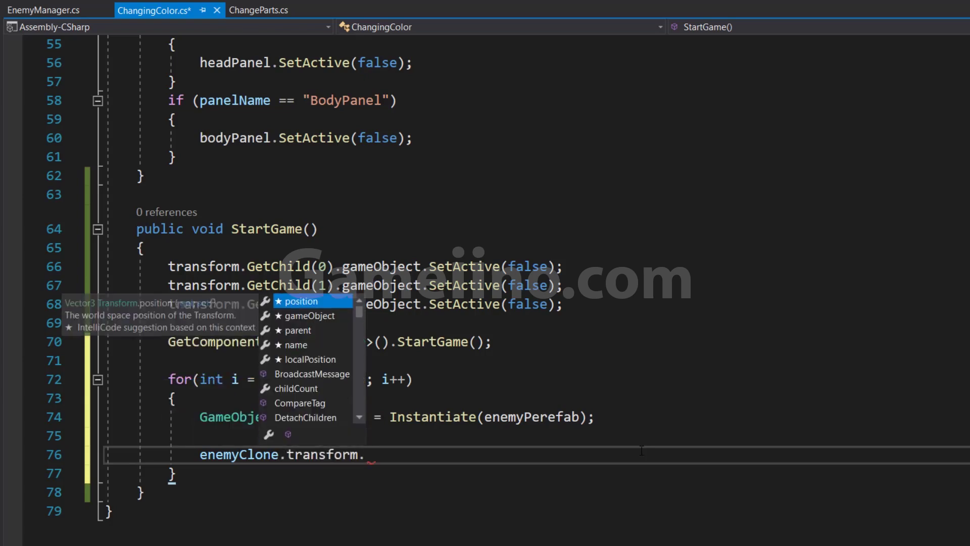
type("set")
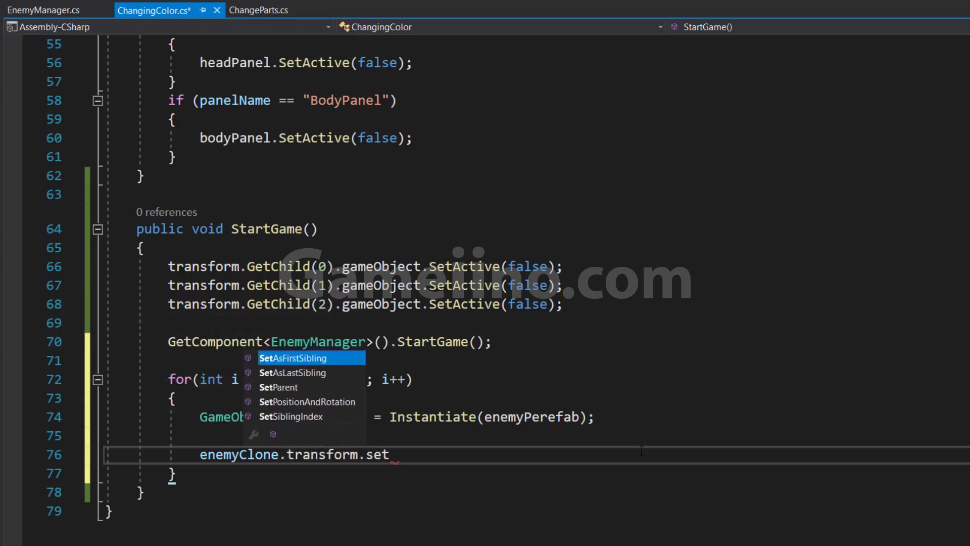
type("p")
key("Tab")
type("(")
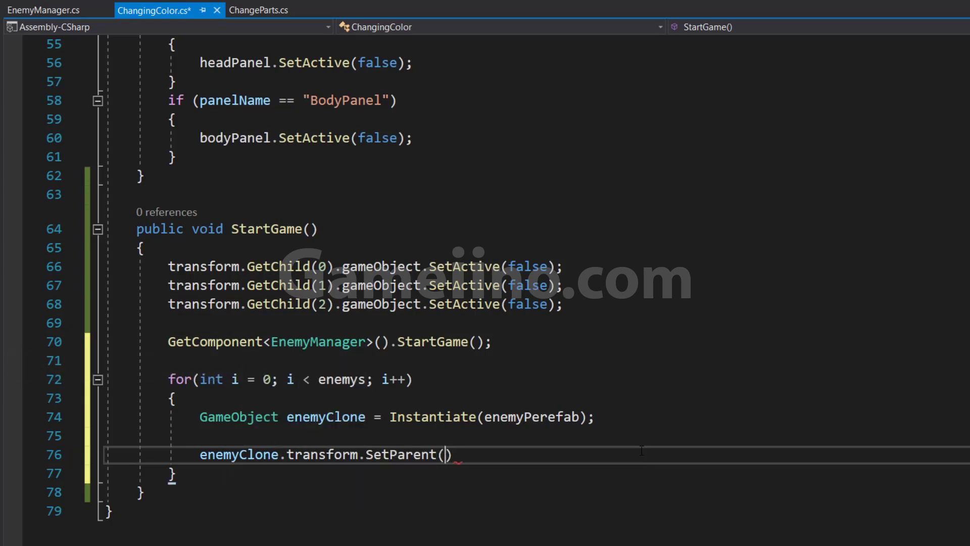
type("ene")
key("Down")
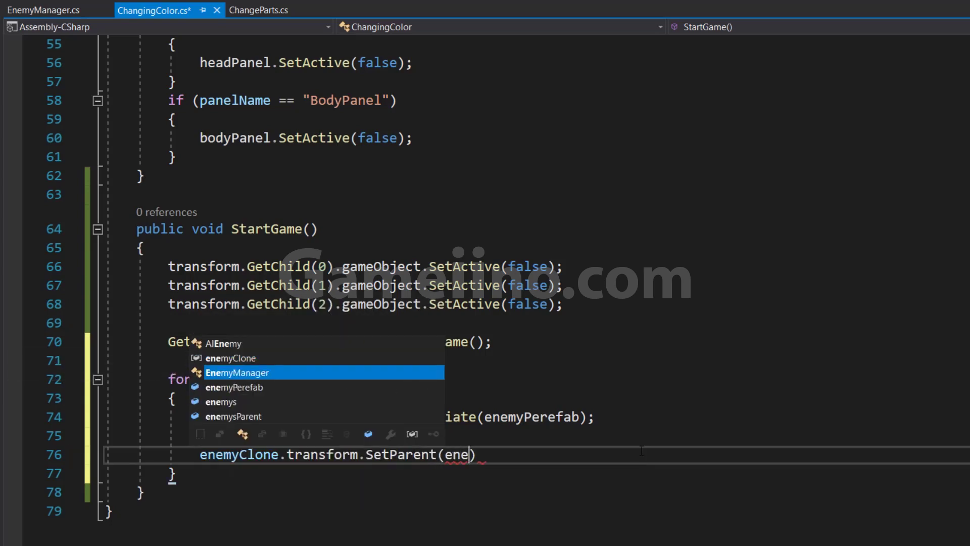
key("Down")
key("Down")
key("Down")
key("Tab")
type(")")
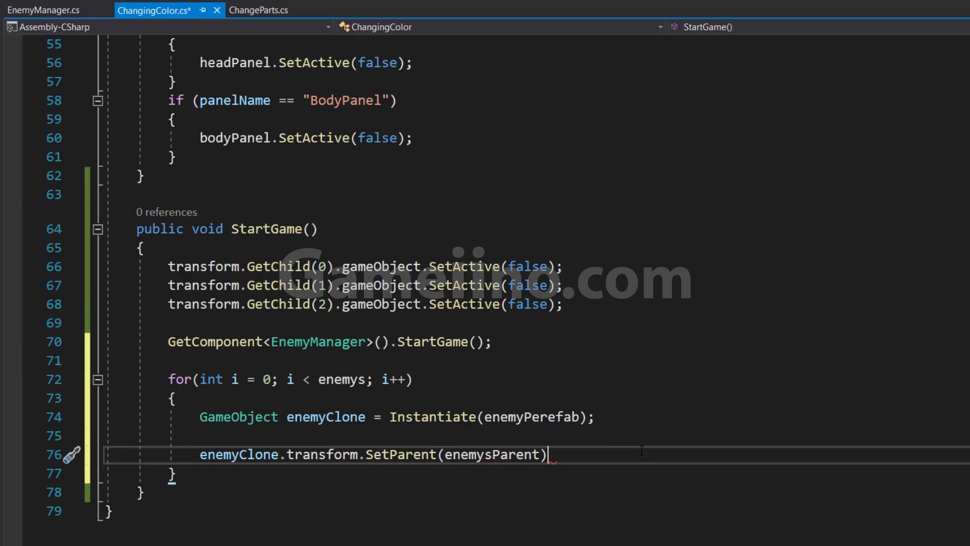
type(";")
scroll(332, 371, "down", 1)
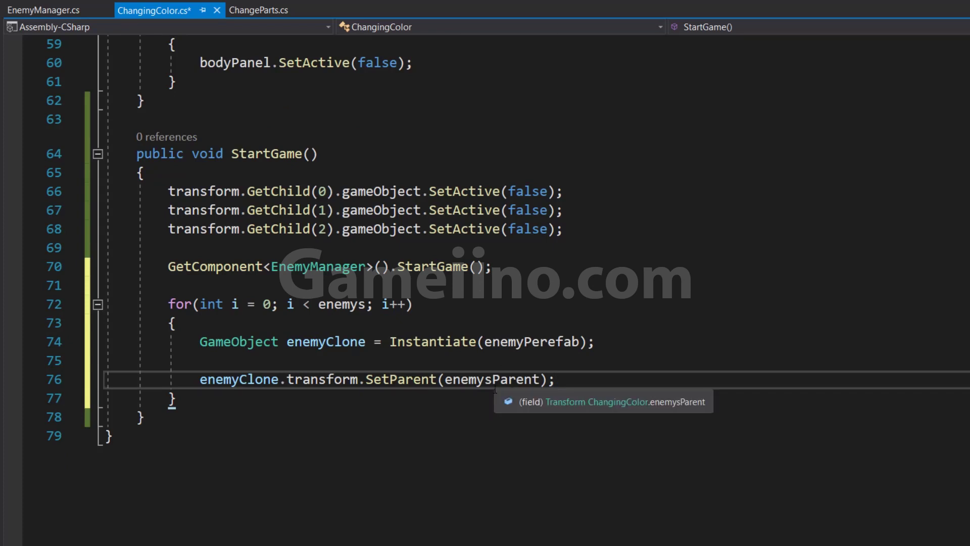
Step: Add a new Vector3 position argument with Random.Range(-5.5f, 11) for x
left_click(578, 341)
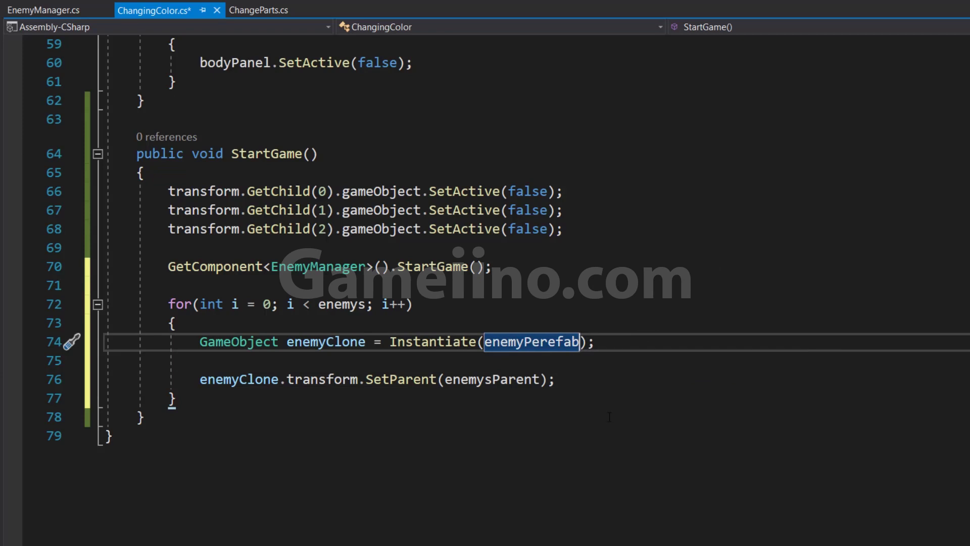
type(",")
key("BackSpace")
key("Return")
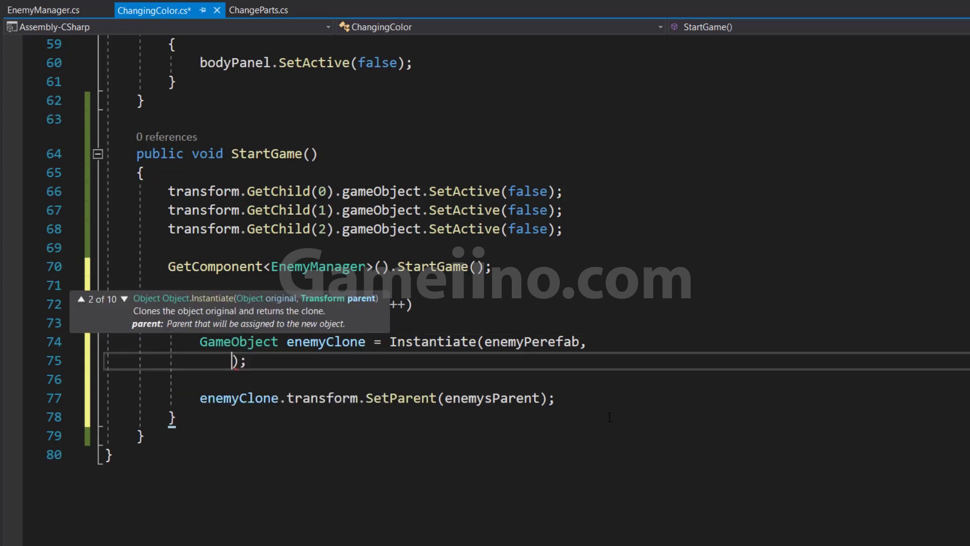
type("new Vec")
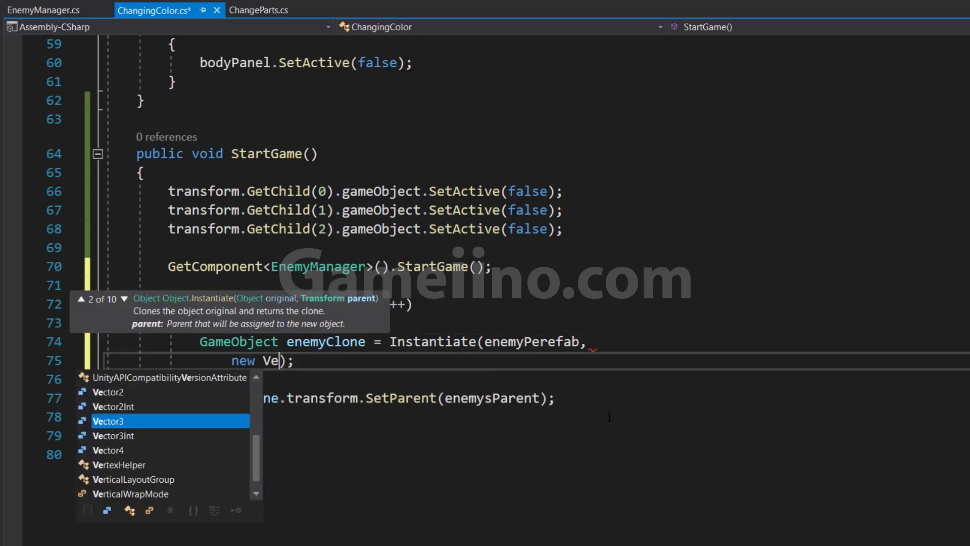
key("Tab")
type("(")
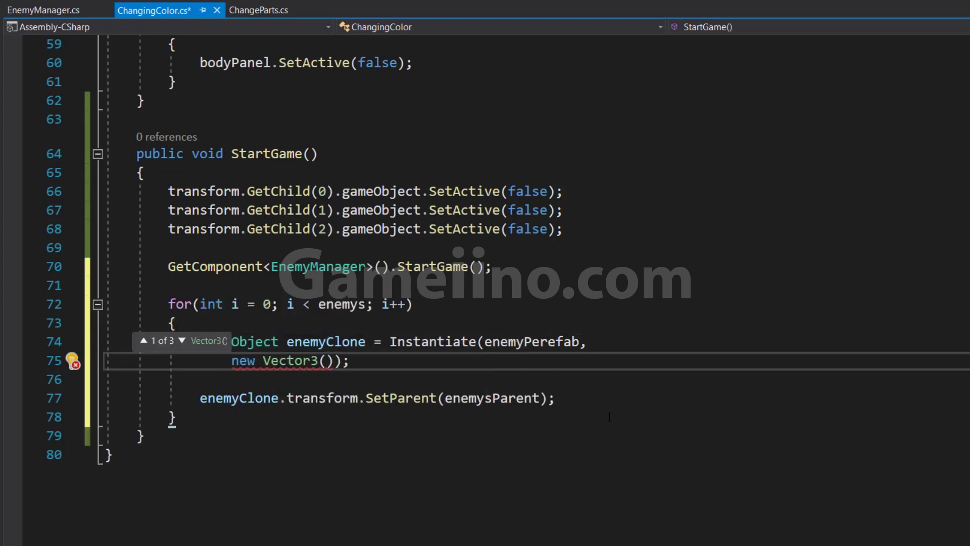
type("Ra")
key("Tab")
type(".")
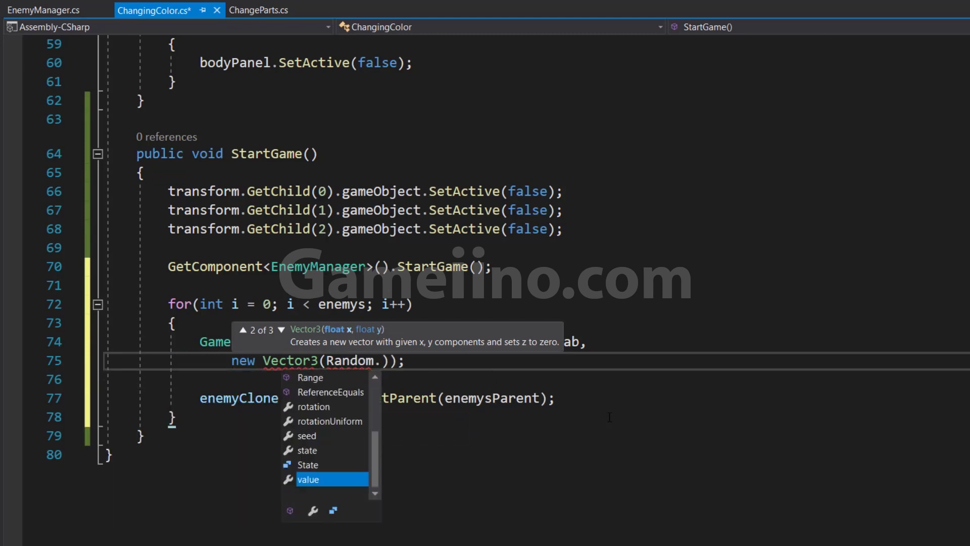
type("ra")
key("Down")
key("Tab")
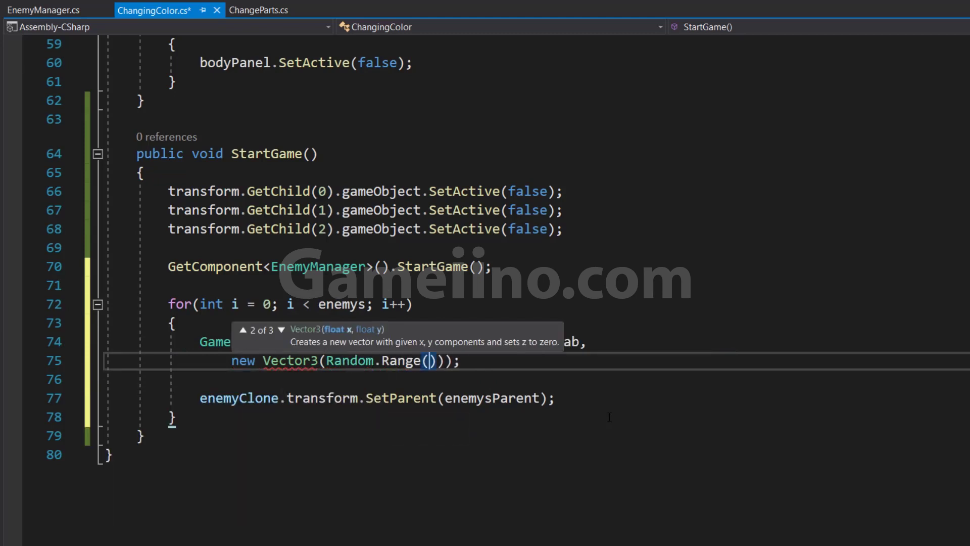
type("(")
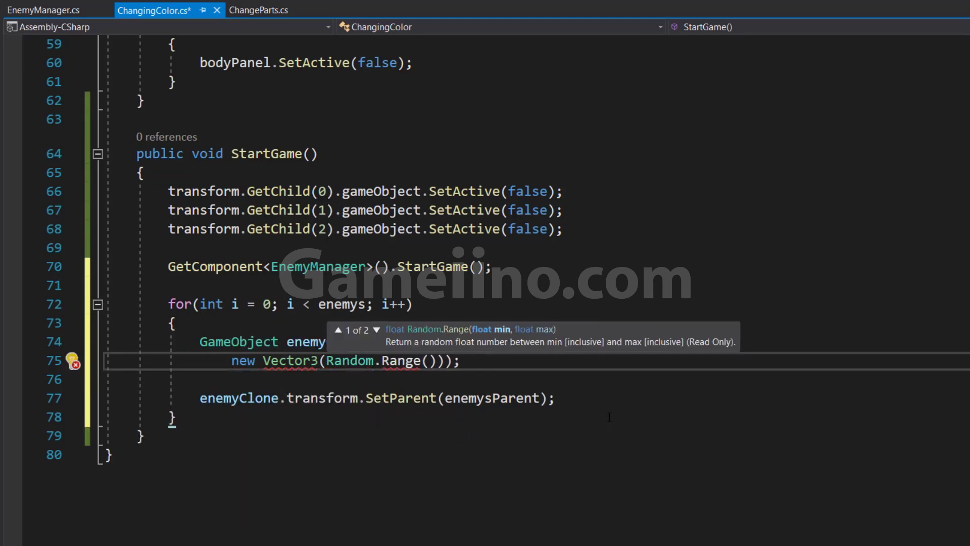
type("-5.5f")
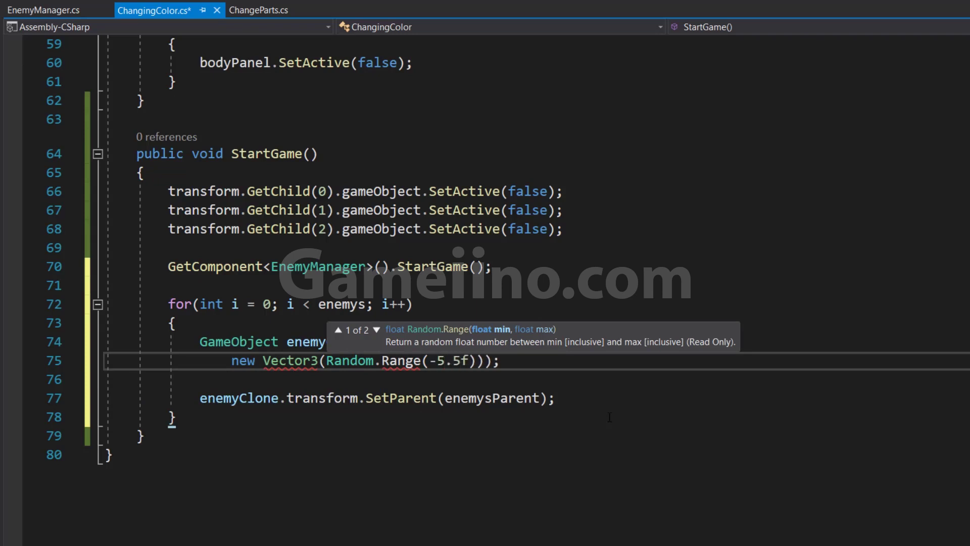
type(", ")
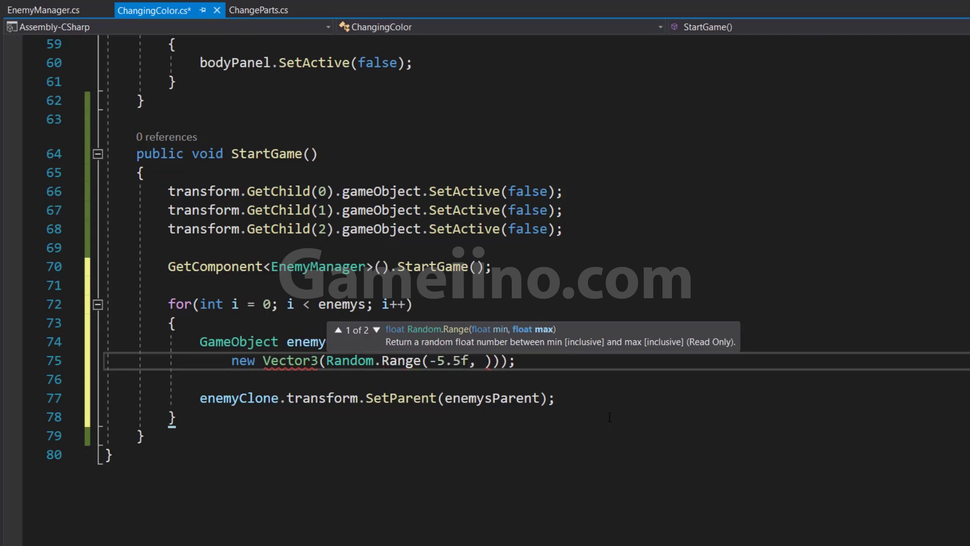
type("11")
type("), ")
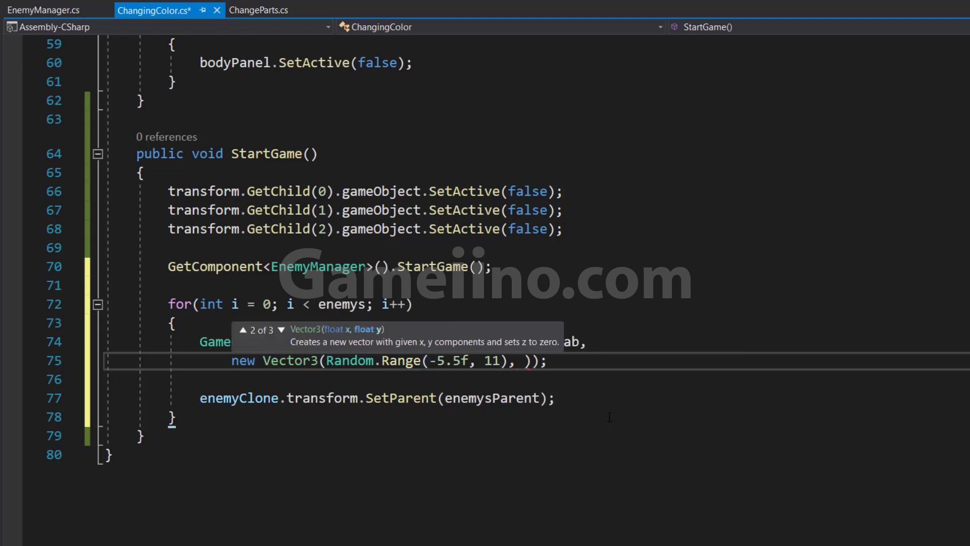
type("Ra")
Step: Finish the position with Random.Range(-4, 4.5f) and 0, add Quaternion.identity, and save
key("Tab")
type(".")
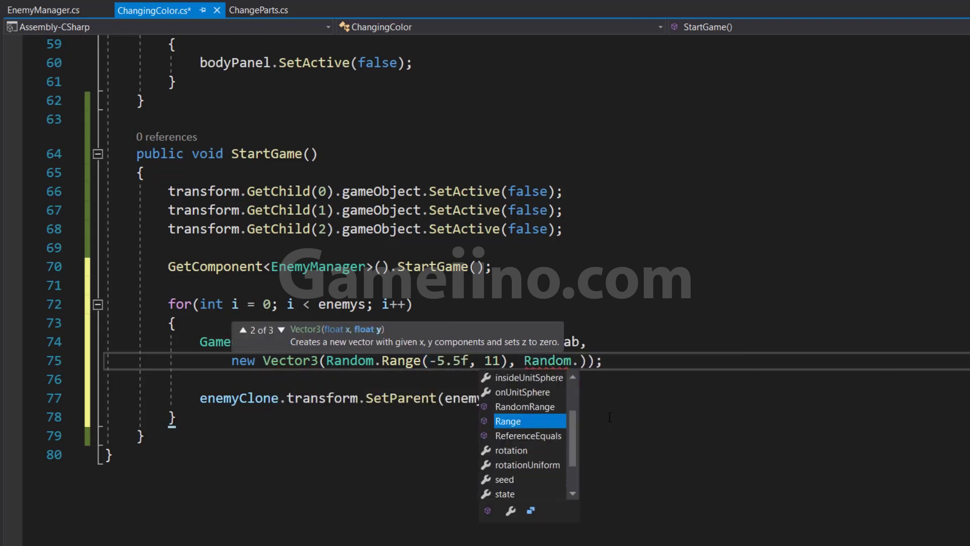
type("ra")
key("Tab")
type("(")
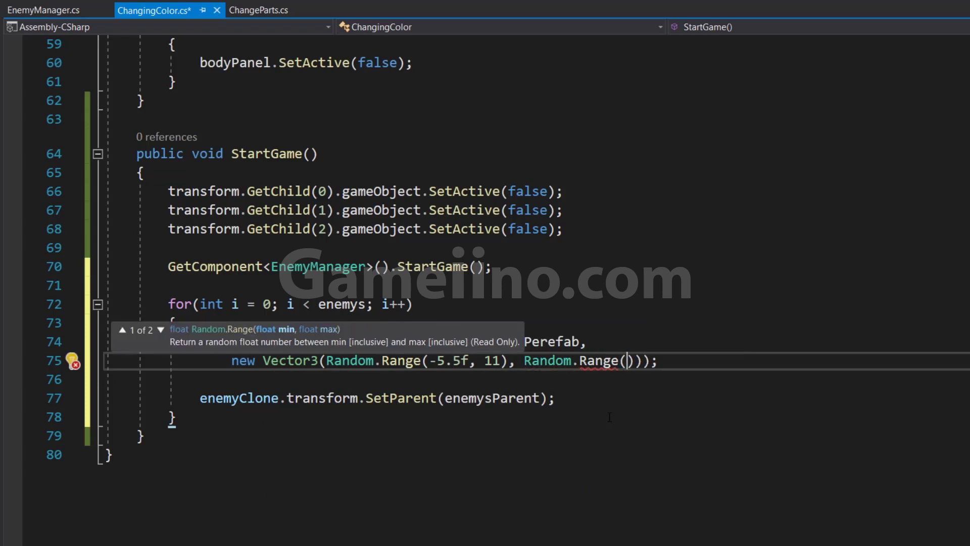
type("-4, ")
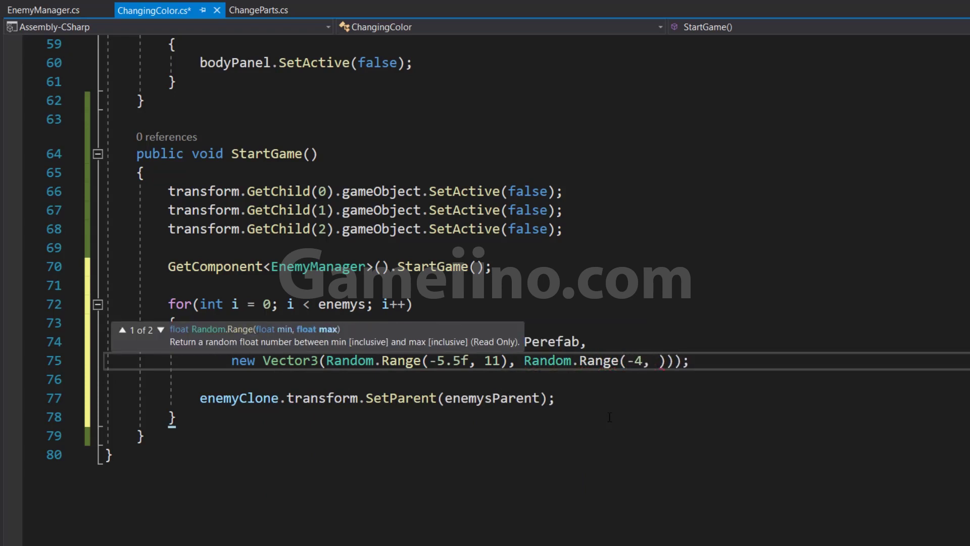
type("4.5f)")
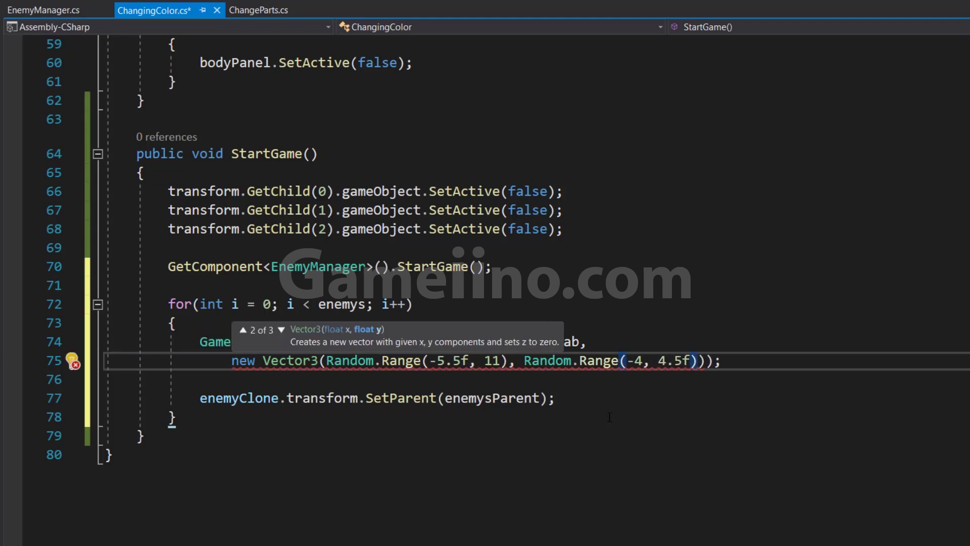
type(", 0)")
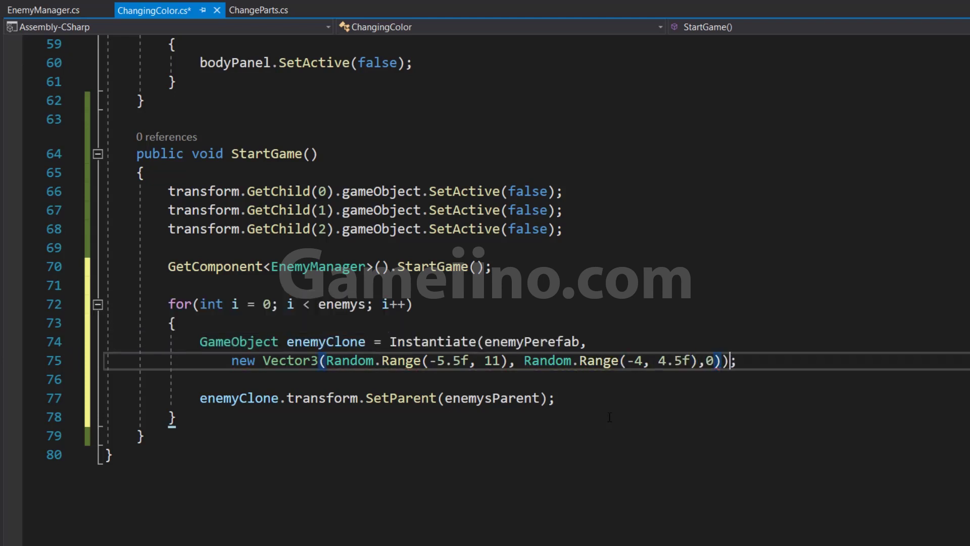
type(");")
key("Left")
key("Left")
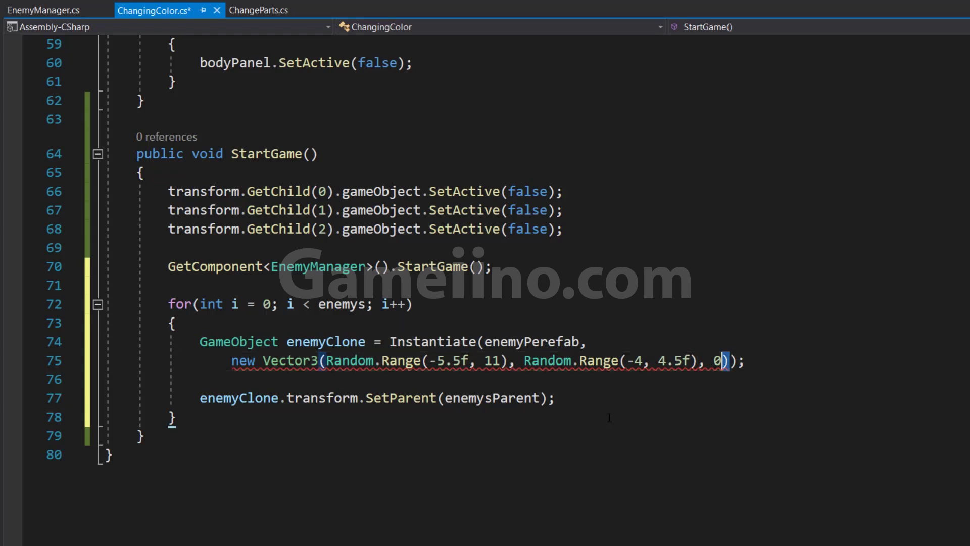
key("Left")
key("Delete")
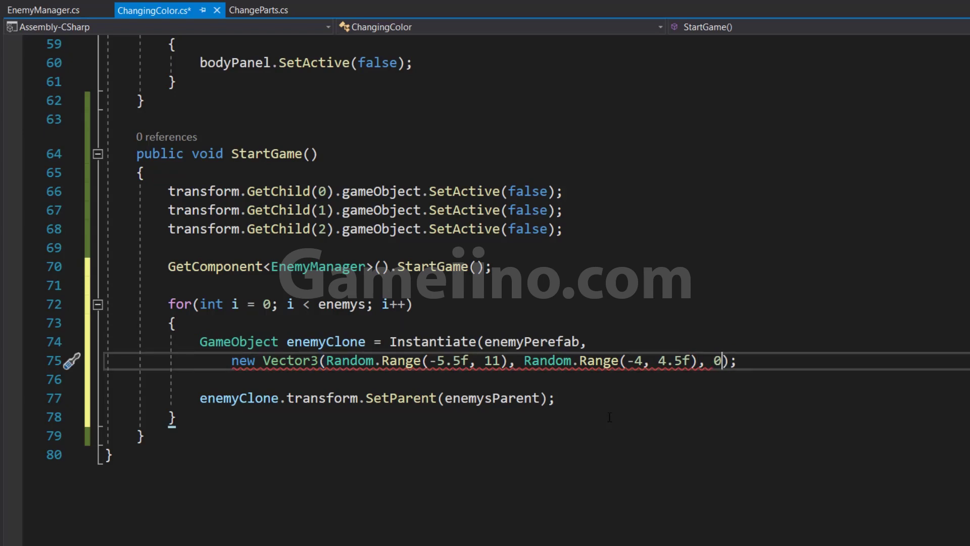
key("Left")
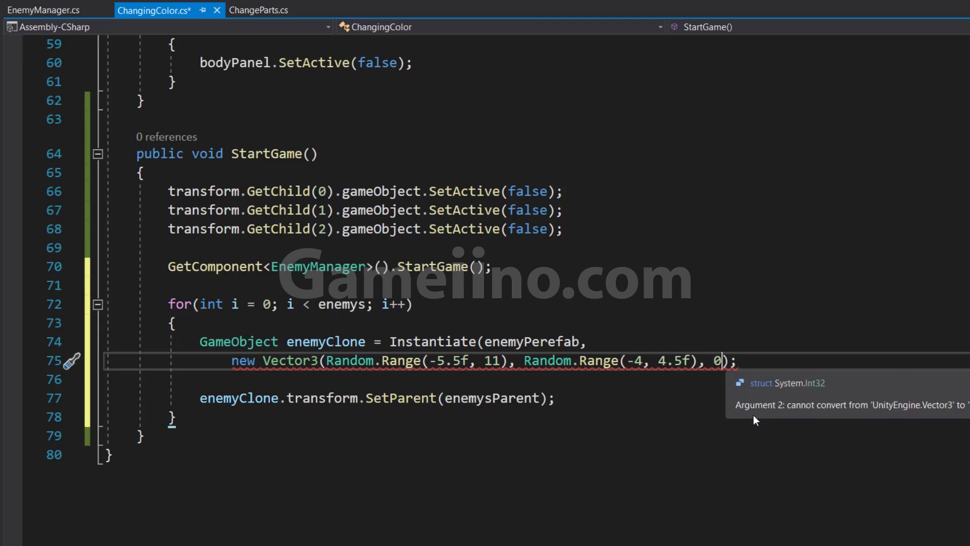
type(")")
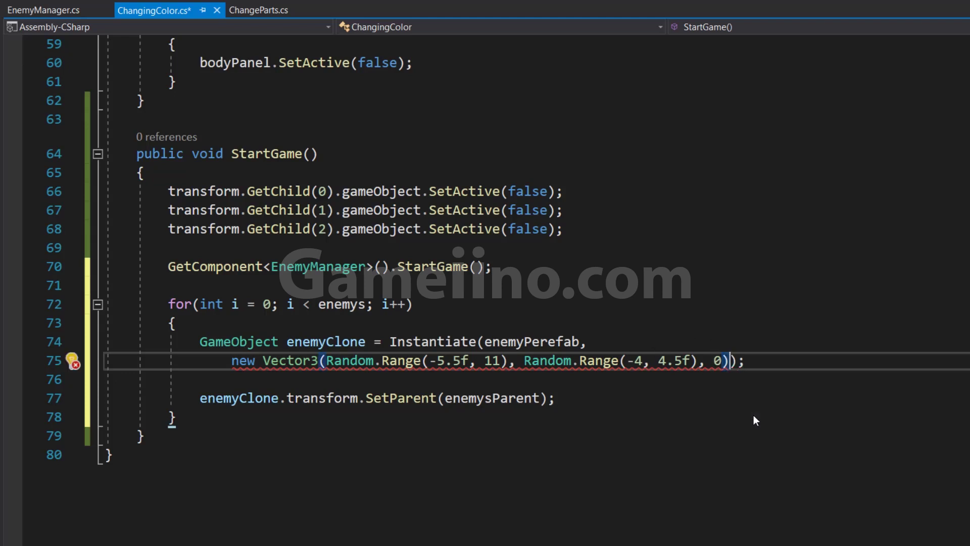
mouse_move(324, 365)
type(", Qu.")
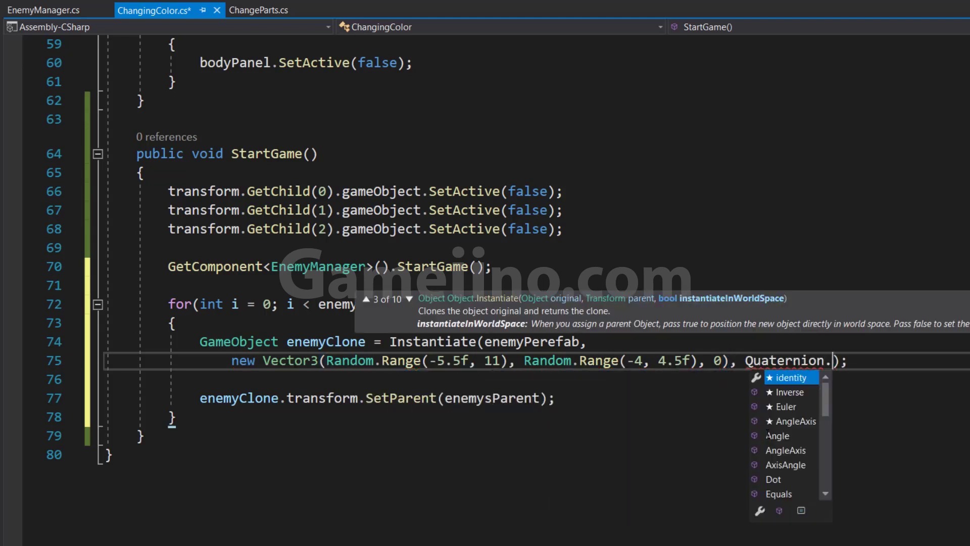
type("id")
key("Tab")
key("Right")
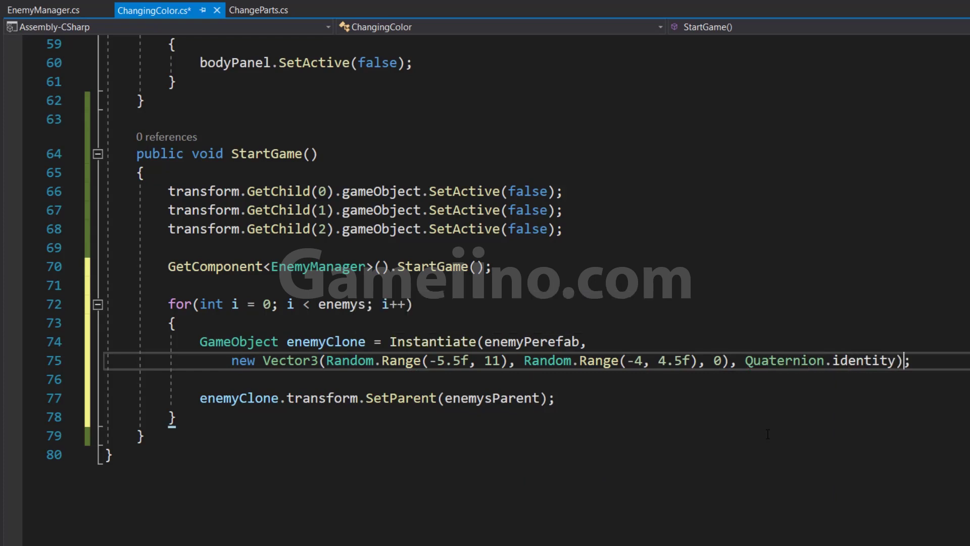
key("ctrl+s")
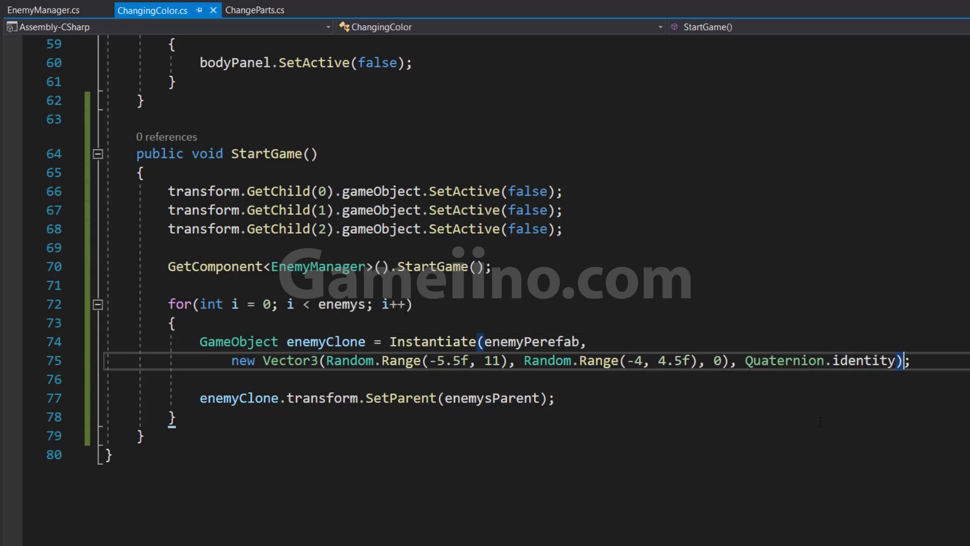
Step: Add 'using UnityEngine.SceneManagement;' at the top of the script and save
left_click(254, 427)
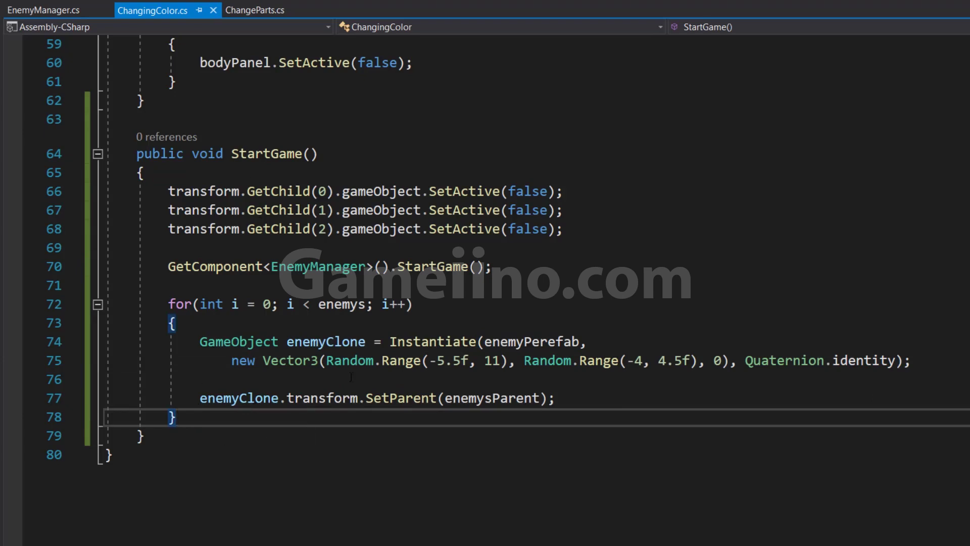
key("Return")
scroll(296, 58, "up", 20)
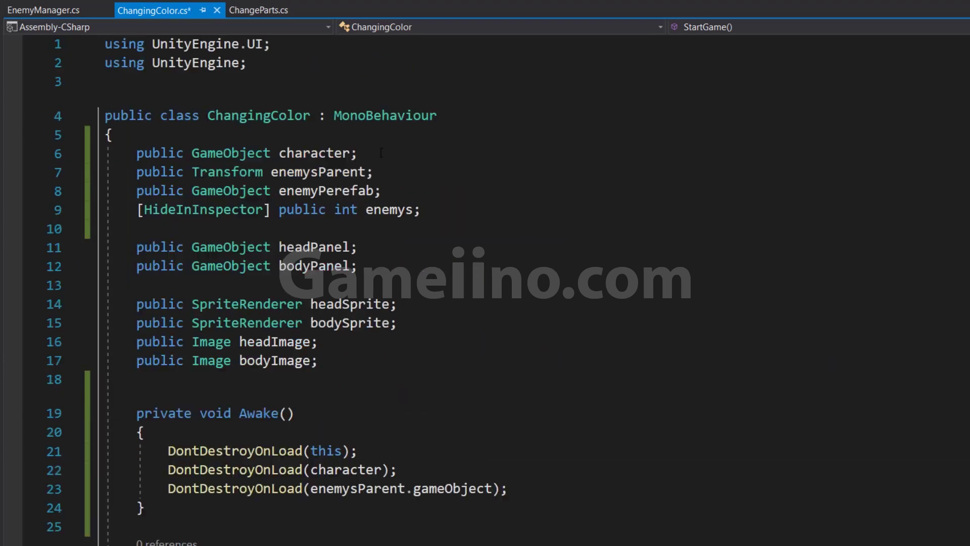
left_click(296, 47)
key("ctrl+Return")
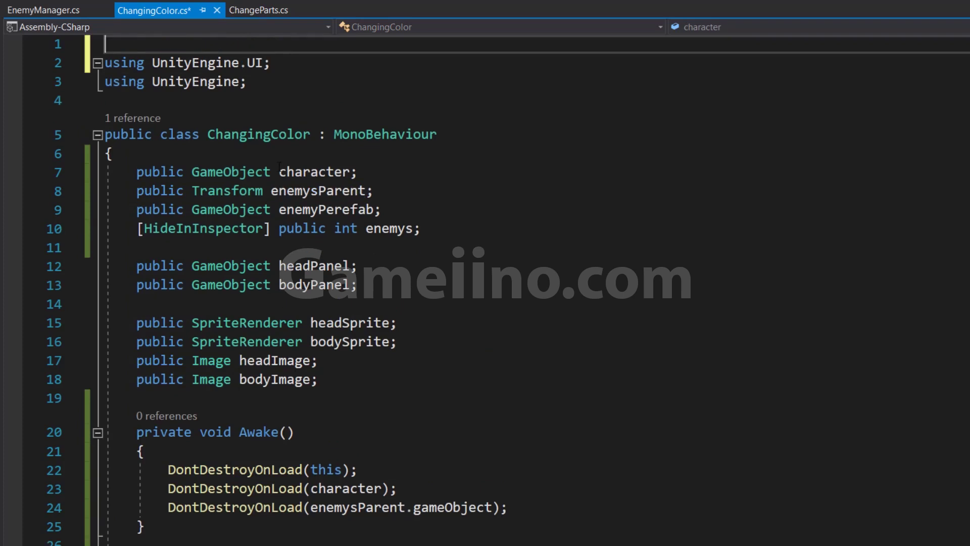
type("using ")
type("Scene")
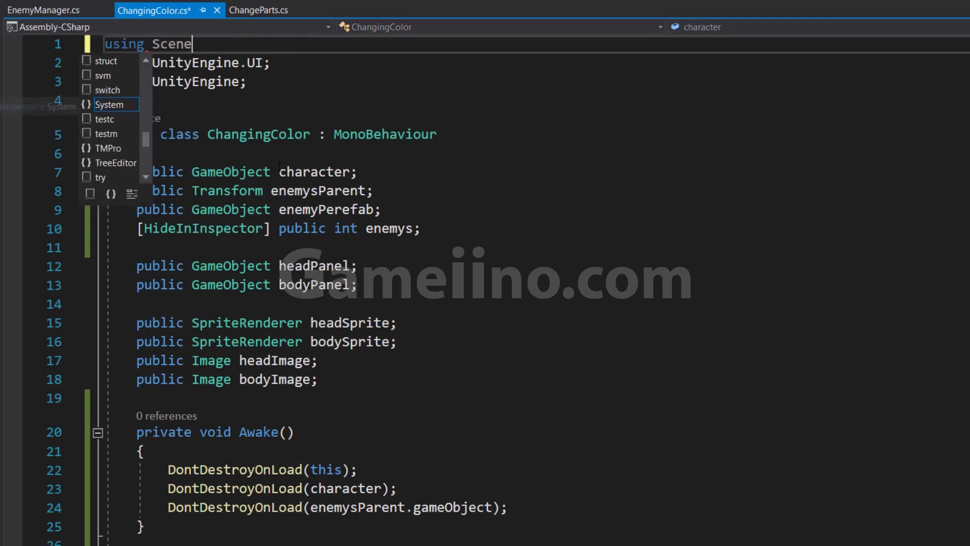
key("BackSpace")
key("BackSpace")
key("BackSpace")
key("BackSpace")
key("BackSpace")
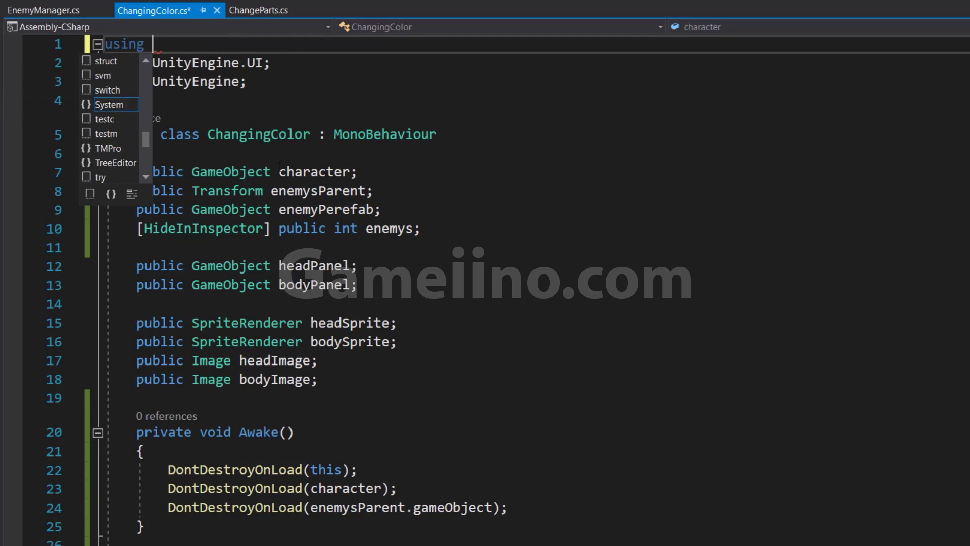
type("U")
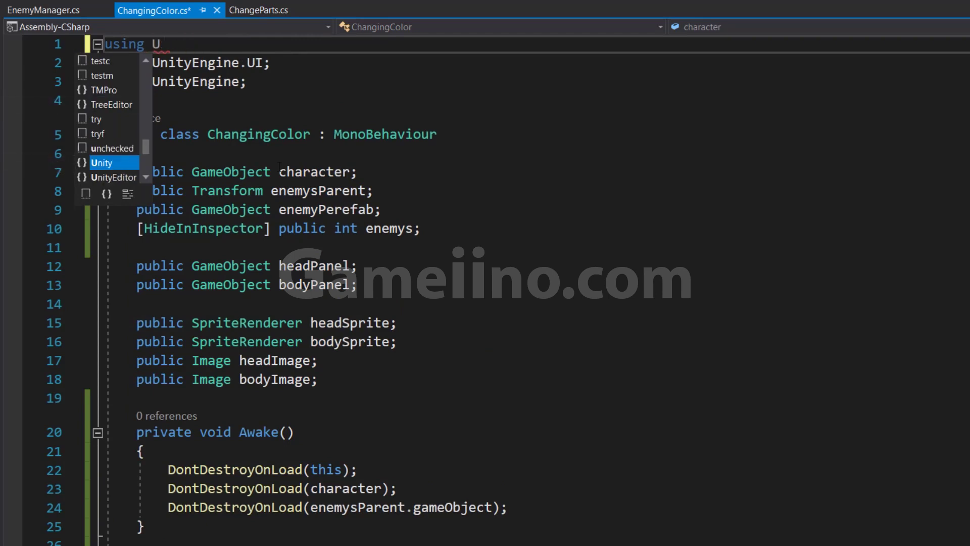
type("nity")
key("Down")
key("Down")
key("Down")
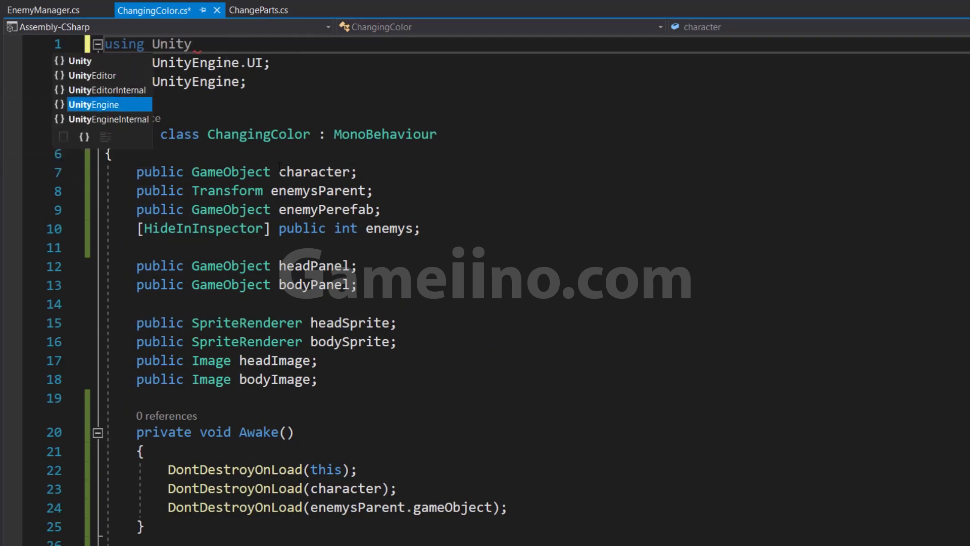
type("Engine.Sce")
key("Tab")
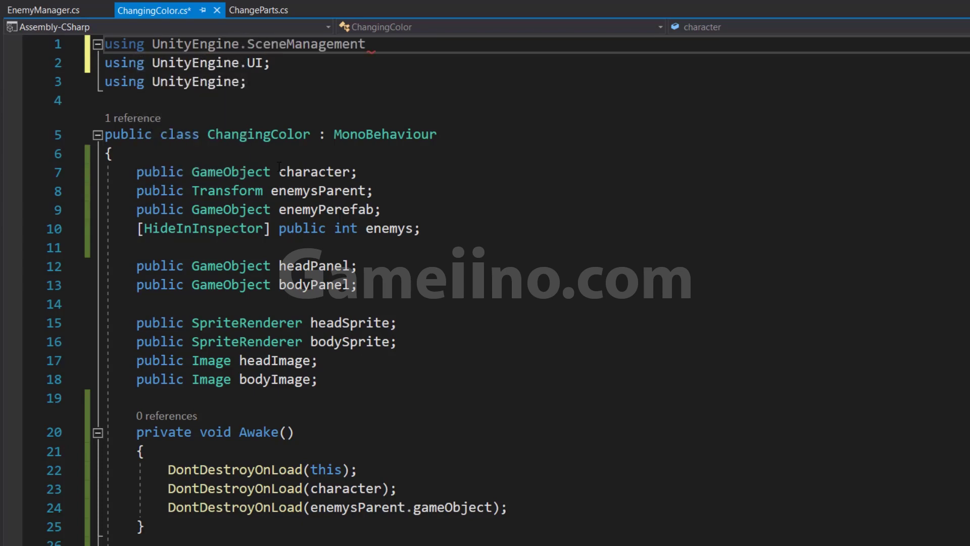
type(";")
key("ctrl+s")
Step: Add SceneManager.LoadScene("Game"); after the enemy spawn loop
scroll(960, 388, "down", 4)
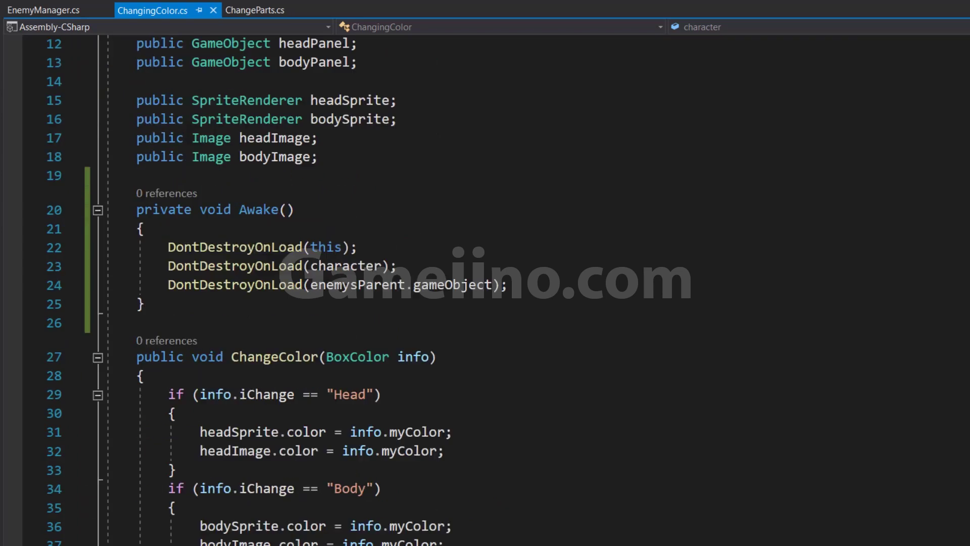
scroll(960, 388, "down", 15)
scroll(960, 388, "down", 2)
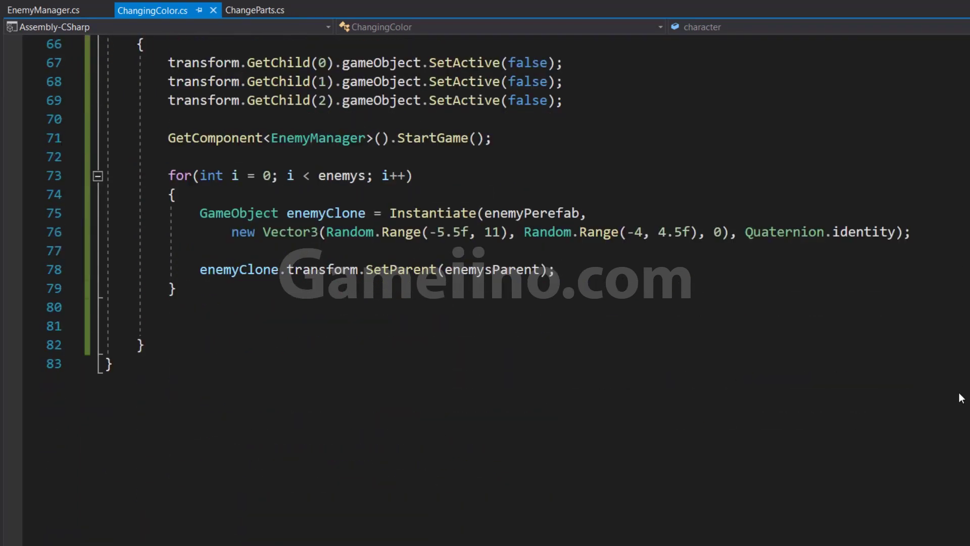
left_click(271, 322)
type("Sce")
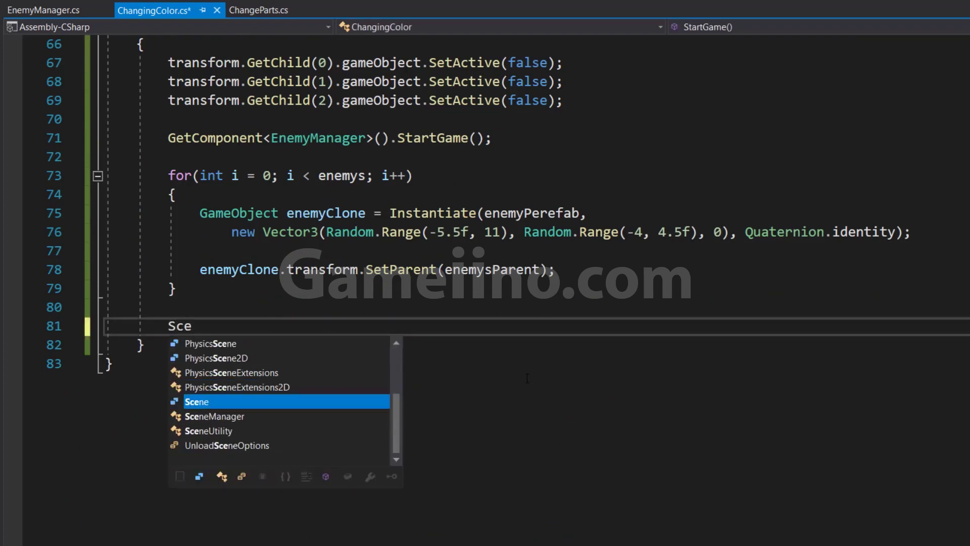
type("neManager.Lo")
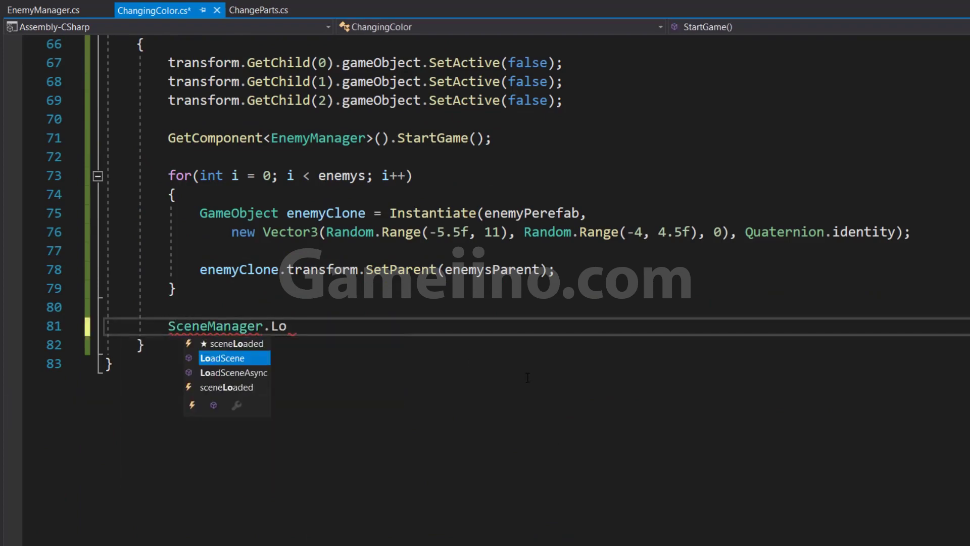
type("a")
key("Tab")
type("(")
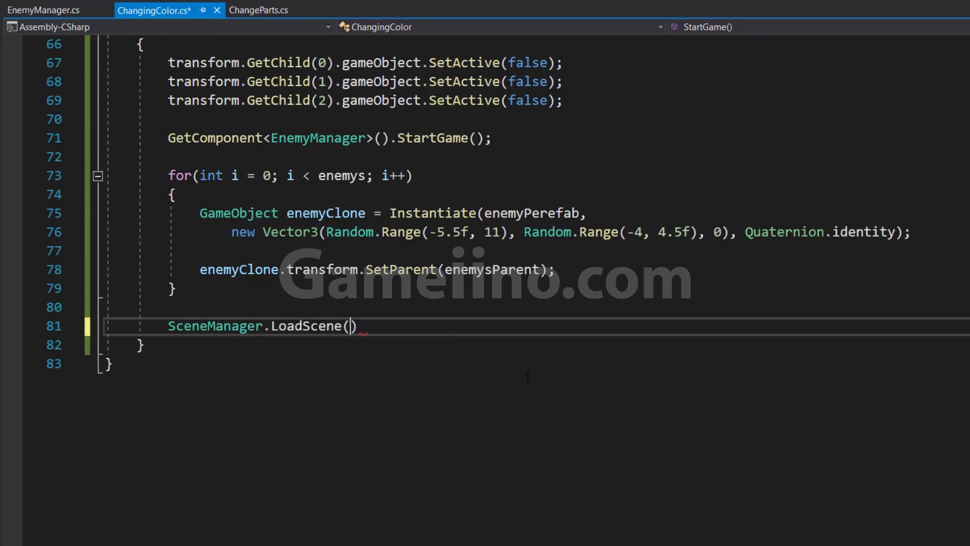
type("\"Game")
type("\");")
Step: Save the script, return to Unity, and select Customize Manager with the hierarchy collapsed
key("ctrl+s")
key("alt+Tab")
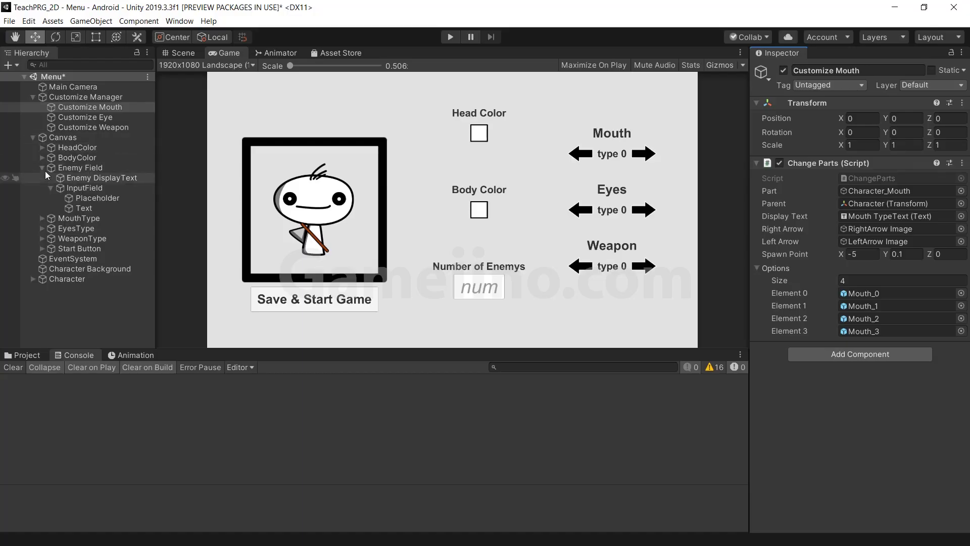
left_click(42, 167)
left_click(33, 137)
left_click(81, 96)
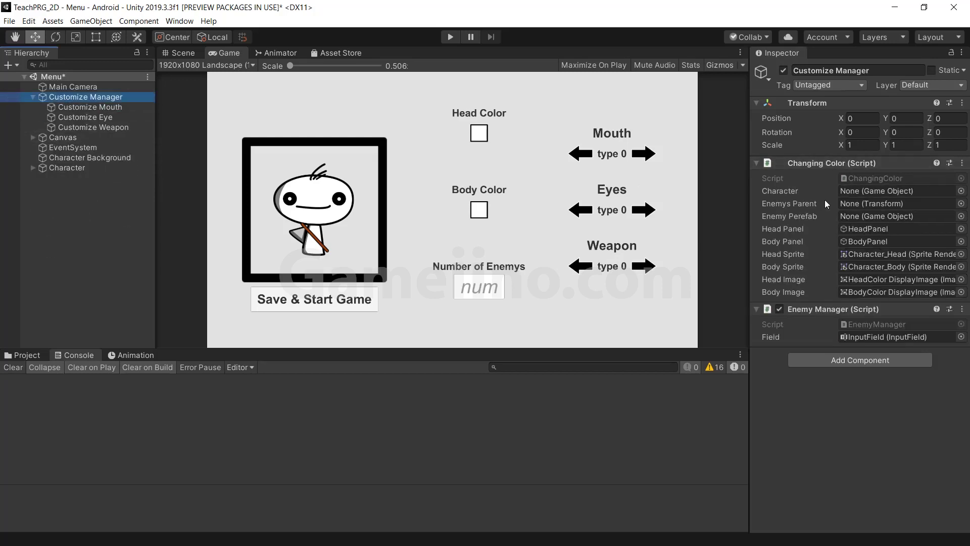
Step: Open the Game scene from Scenes, saving Menu changes, inspect Environment, then reopen Menu
left_click(23, 356)
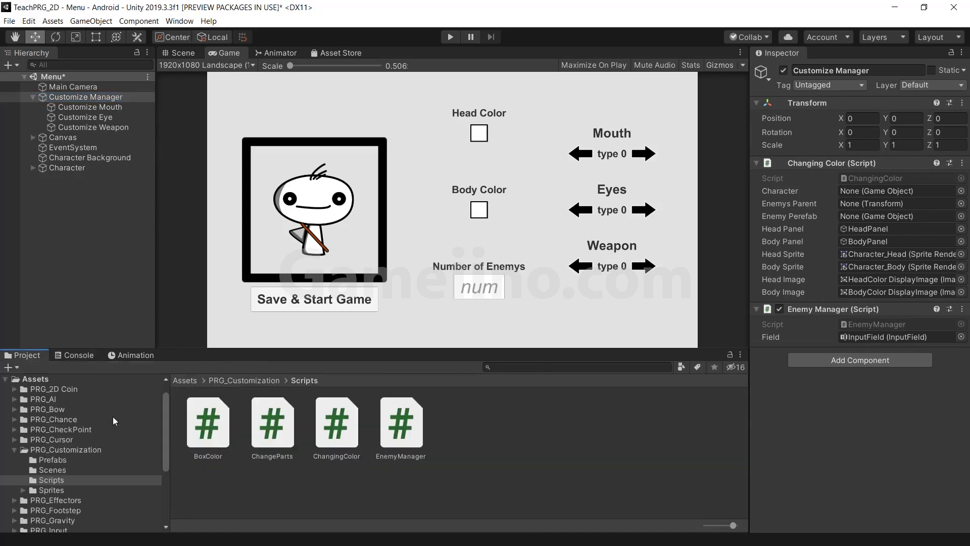
left_click(49, 470)
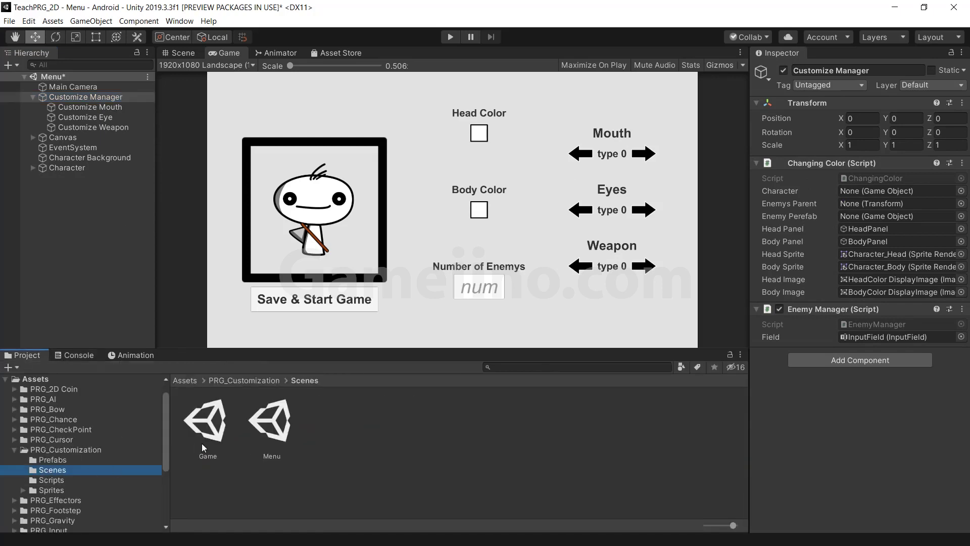
left_click(206, 439)
double_click(206, 439)
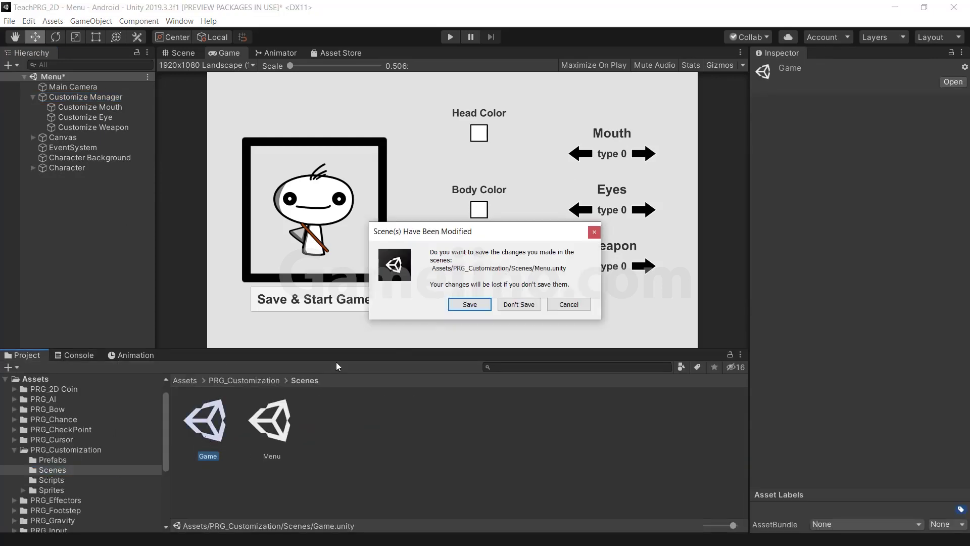
left_click(469, 306)
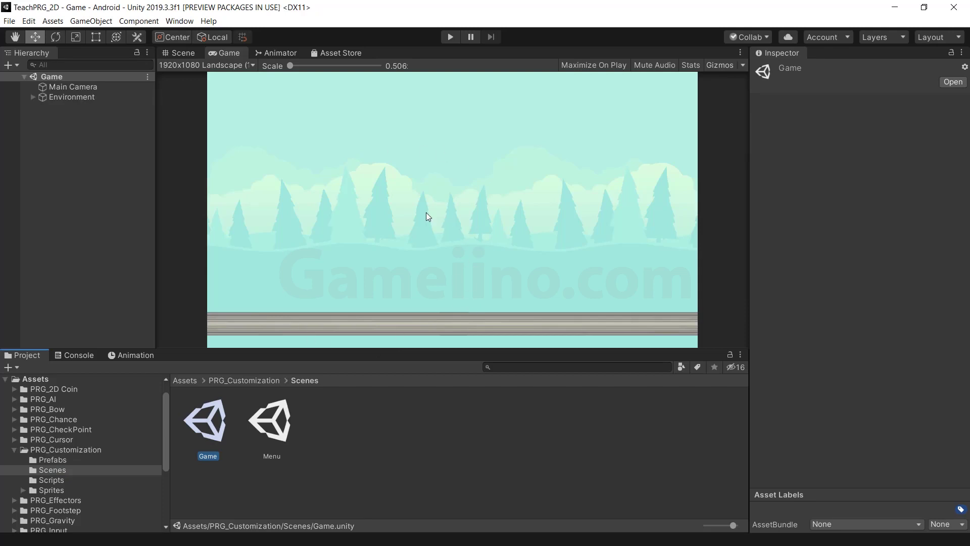
left_click(65, 97)
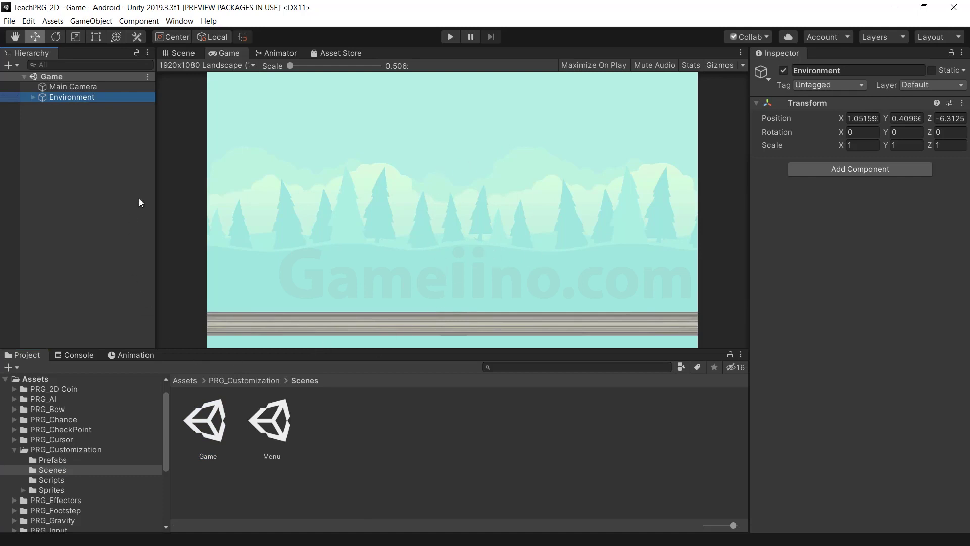
double_click(272, 419)
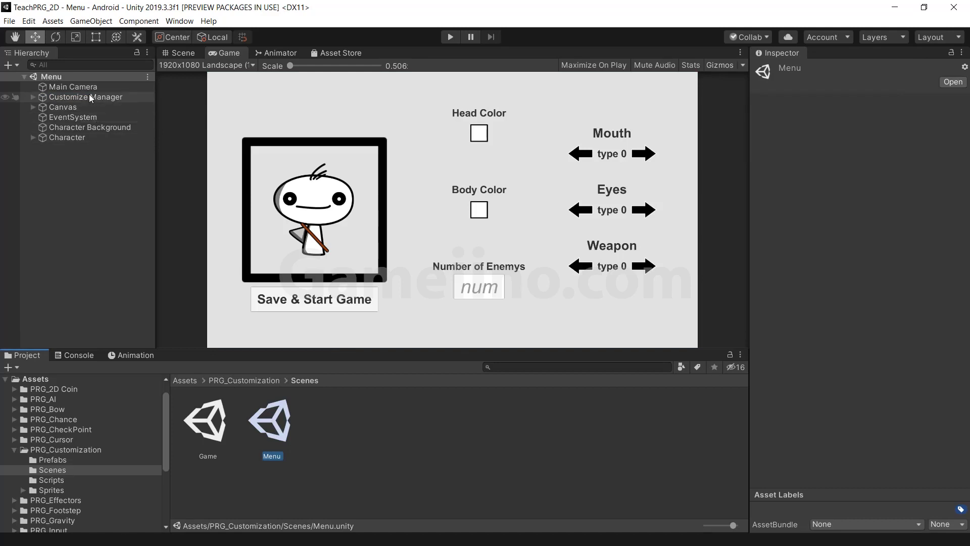
Step: Assign Character to Customize Manager's Character field and create an empty object named Enemys Parent
left_click(86, 96)
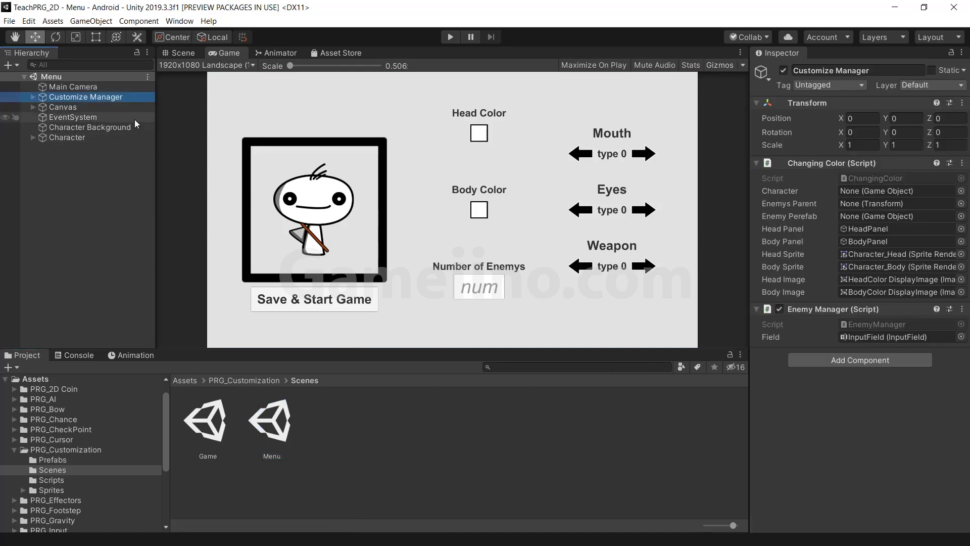
mouse_move(66, 137)
left_mouse_down()
mouse_move(750, 204)
mouse_move(859, 192)
left_mouse_up()
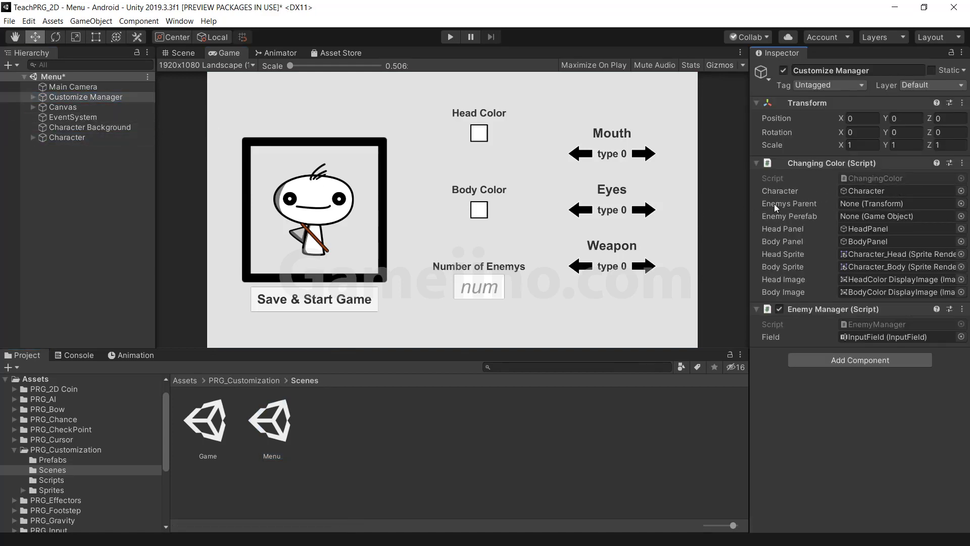
right_click(69, 154)
left_click(110, 254)
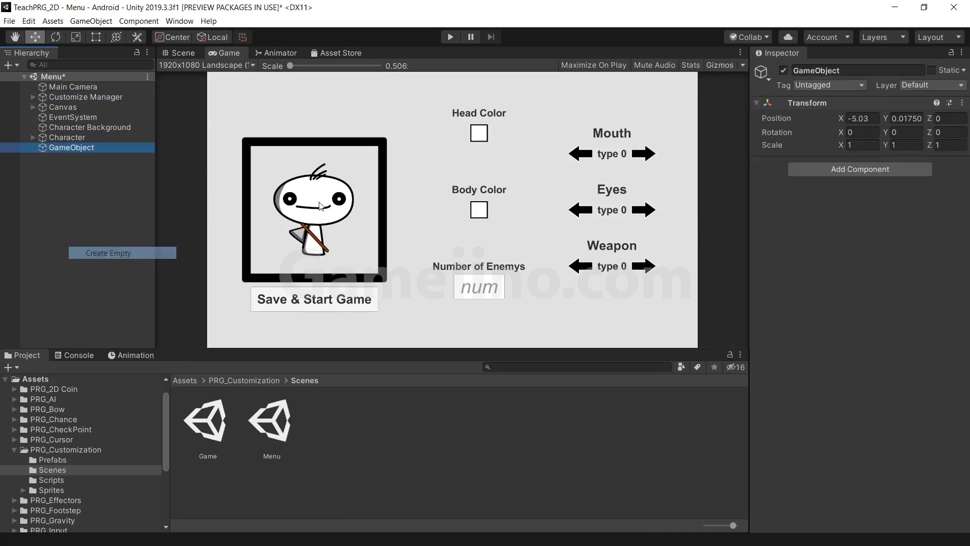
left_click(845, 70)
type("Enemys P")
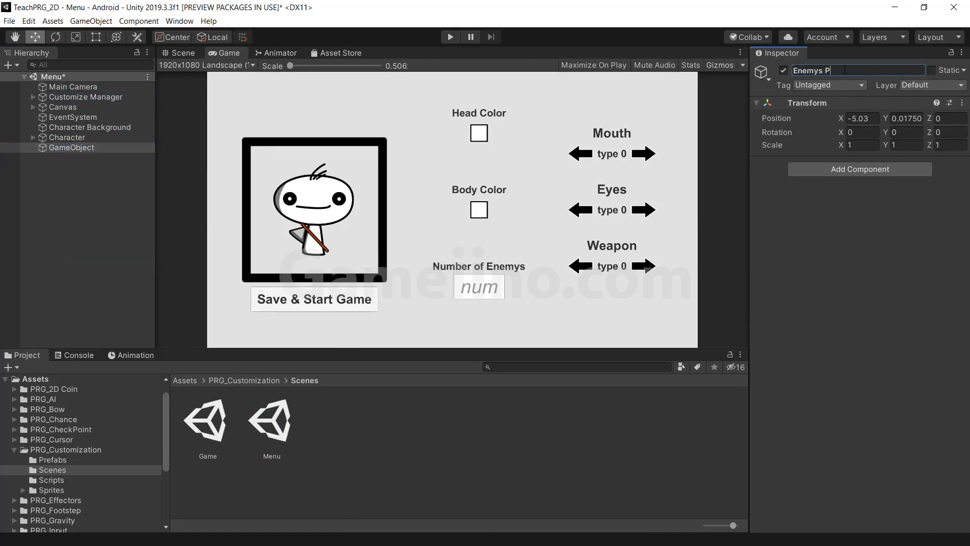
type("nt")
key("Return")
Step: Reset Enemys Parent's transform to the origin and assign it to the Enemys Parent field
left_click(961, 103)
left_click(939, 112)
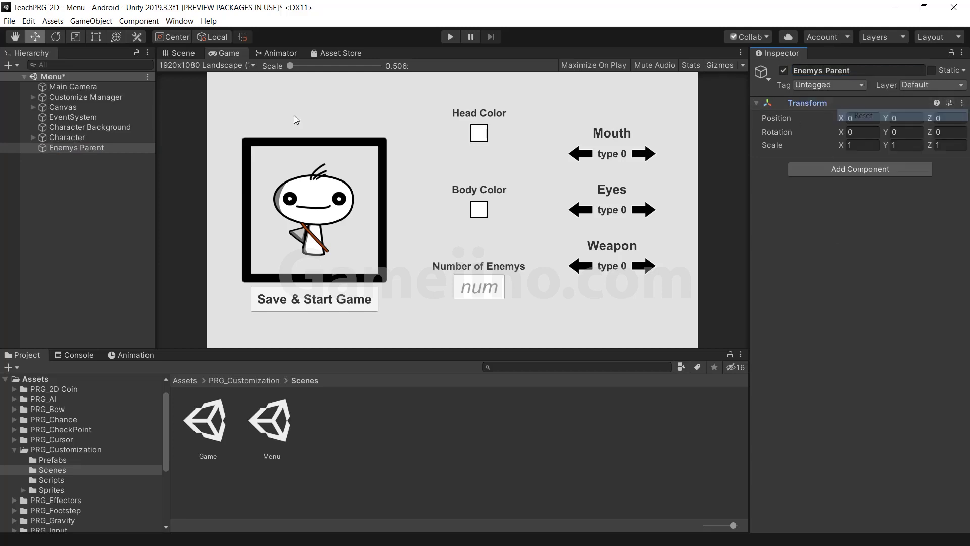
left_click(92, 101)
left_click_drag(76, 147, 863, 202)
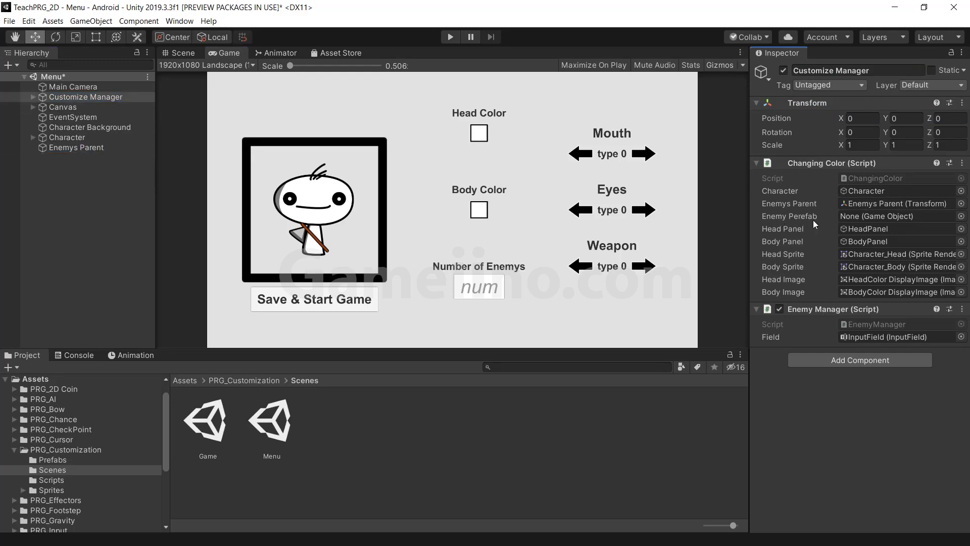
left_click(47, 459)
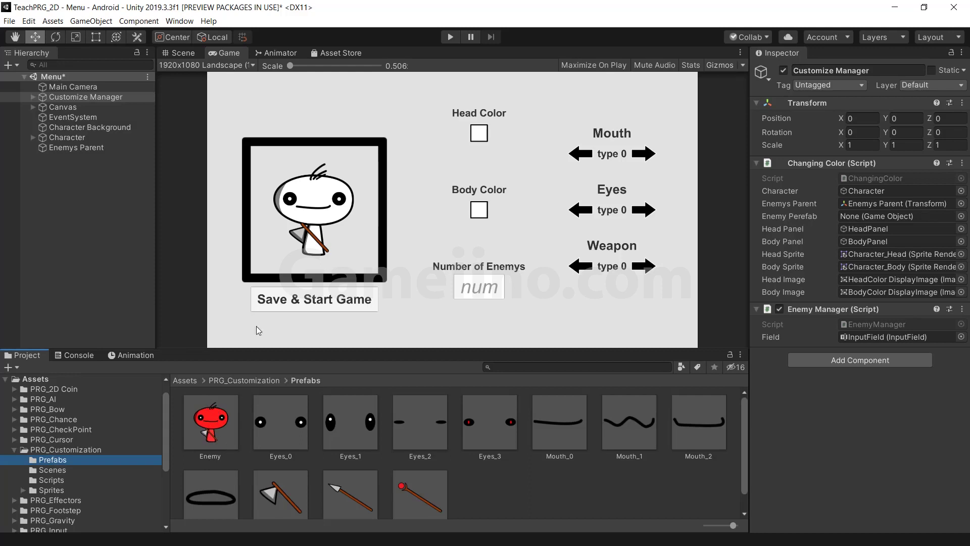
Step: Assign the Enemy prefab to the Enemy Perefab field and save the Menu scene
mouse_move(213, 432)
left_mouse_down()
mouse_move(875, 222)
mouse_move(859, 217)
left_mouse_up()
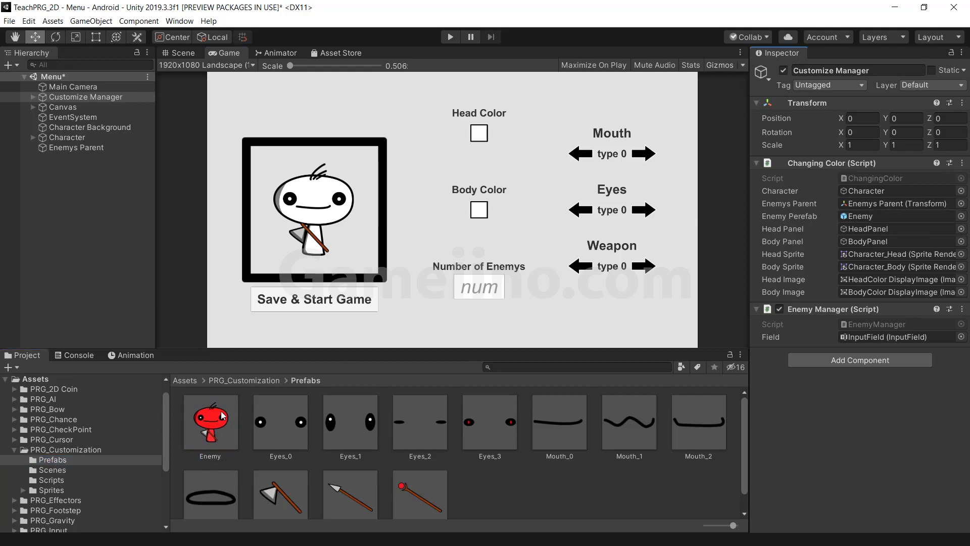
left_click(96, 210)
key("ctrl+s")
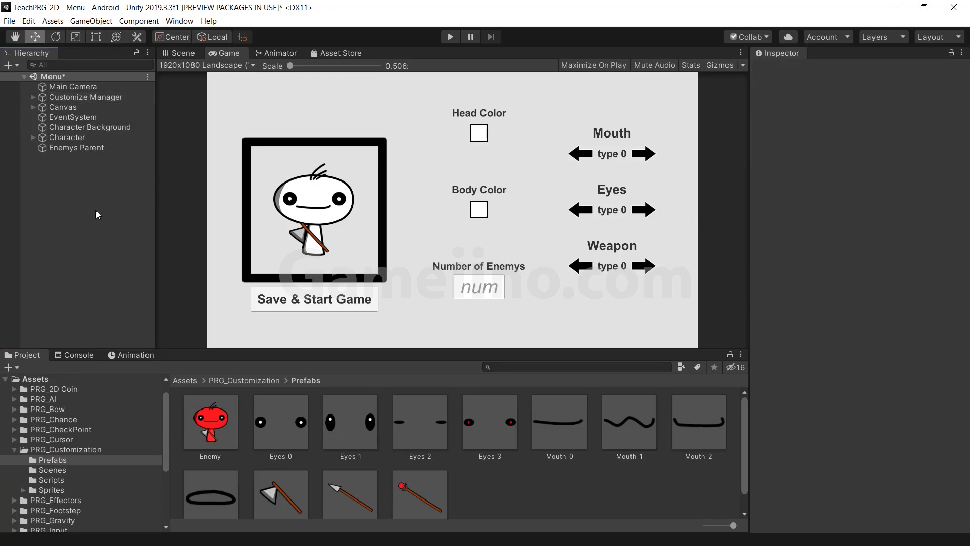
Step: Make the Start Button's On Click call ChangingColor.StartGame, then enter Play mode
left_click(33, 107)
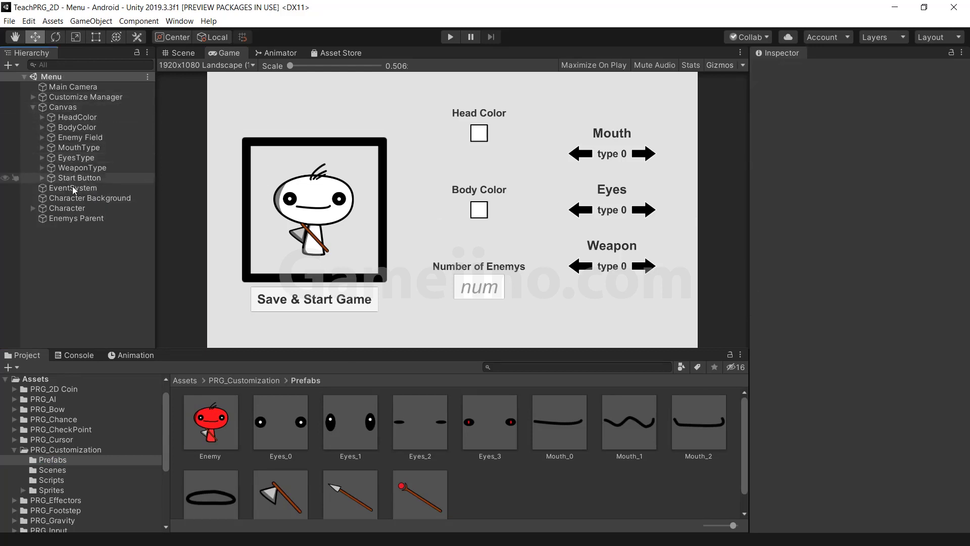
left_click(67, 179)
scroll(859, 217, "down", 5)
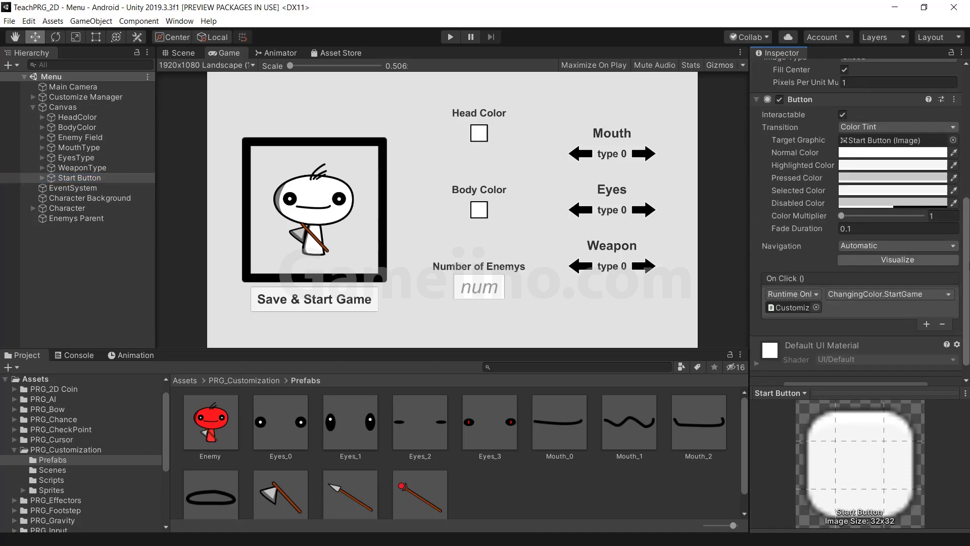
mouse_move(85, 96)
left_mouse_down()
mouse_move(807, 312)
mouse_move(820, 306)
left_mouse_up()
left_click(850, 299)
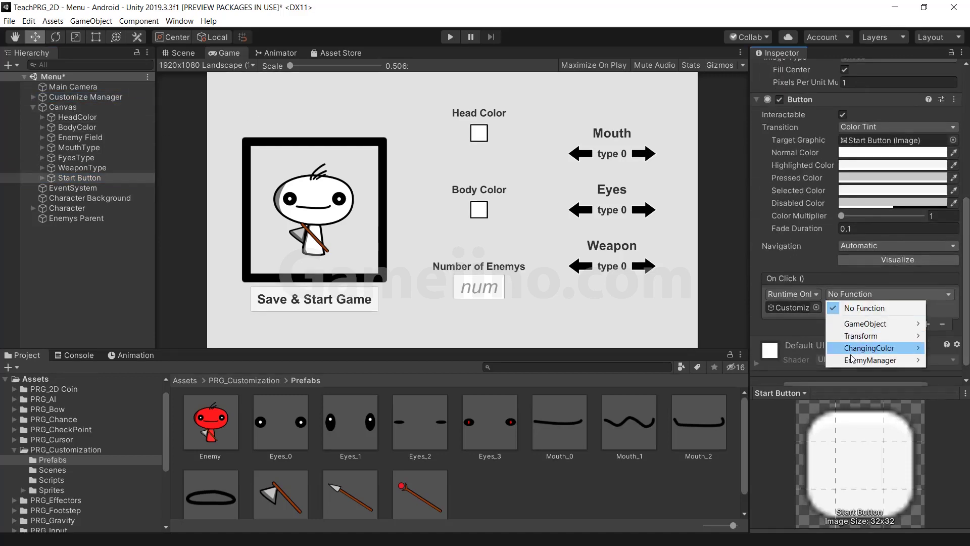
mouse_move(852, 352)
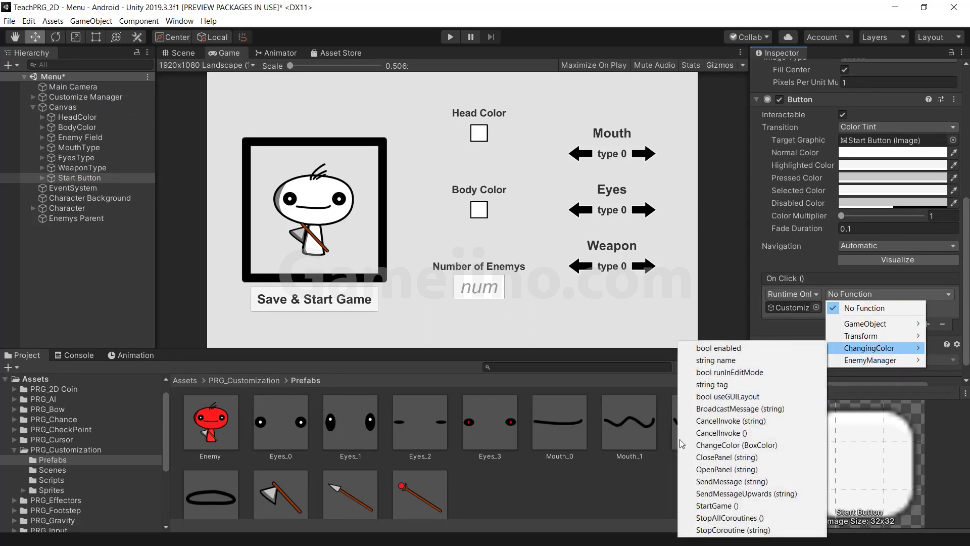
left_click(713, 506)
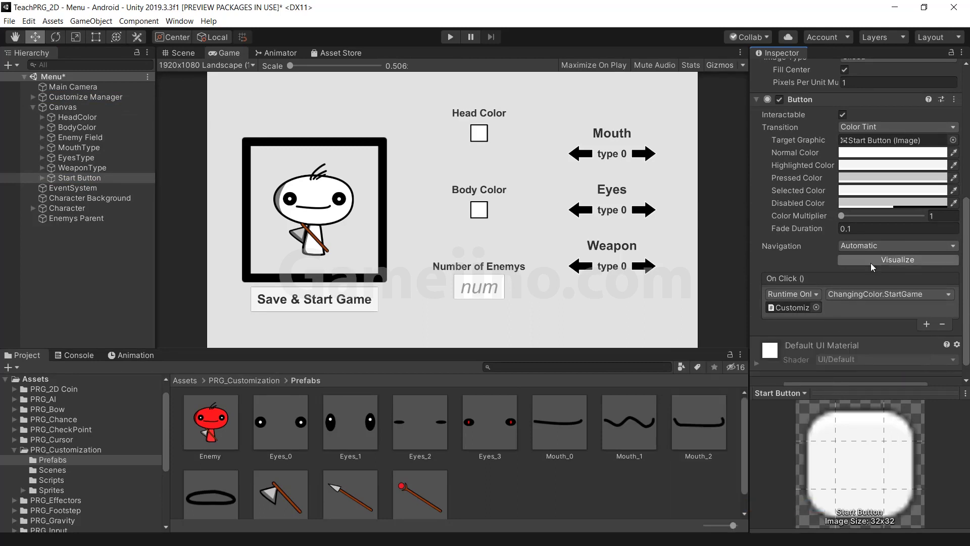
left_click(57, 282)
left_click(450, 37)
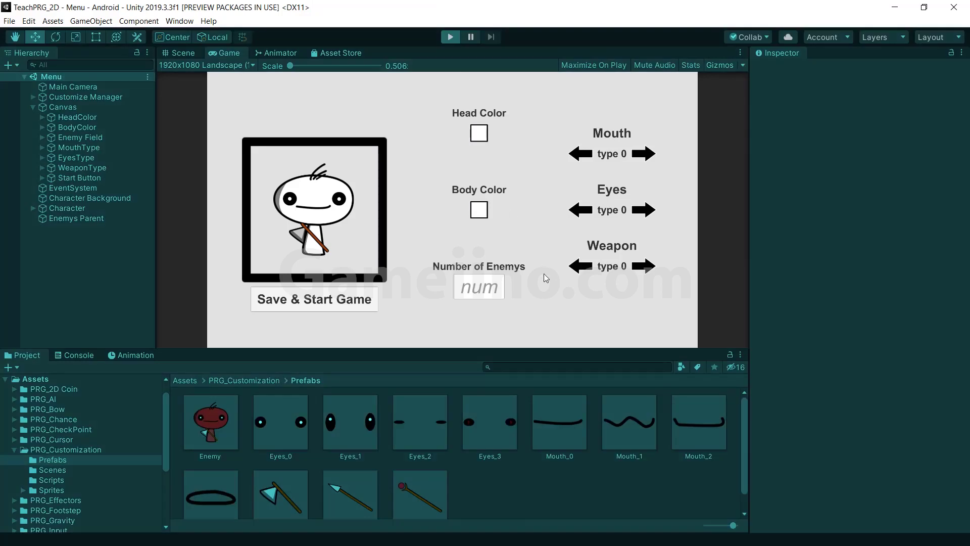
Step: Make the character's head yellow and its body blue
left_click(479, 133)
left_click(493, 159)
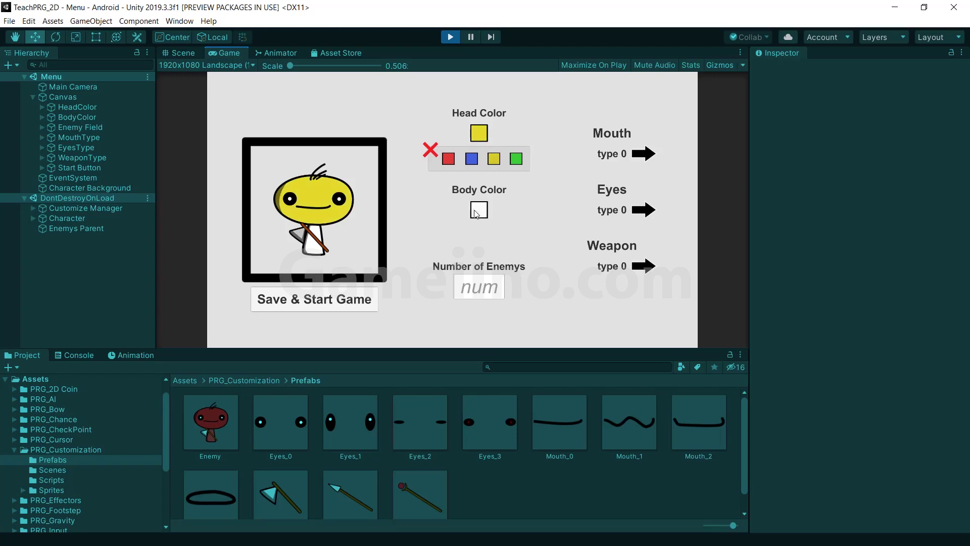
left_click(478, 210)
left_click(471, 235)
left_click(430, 227)
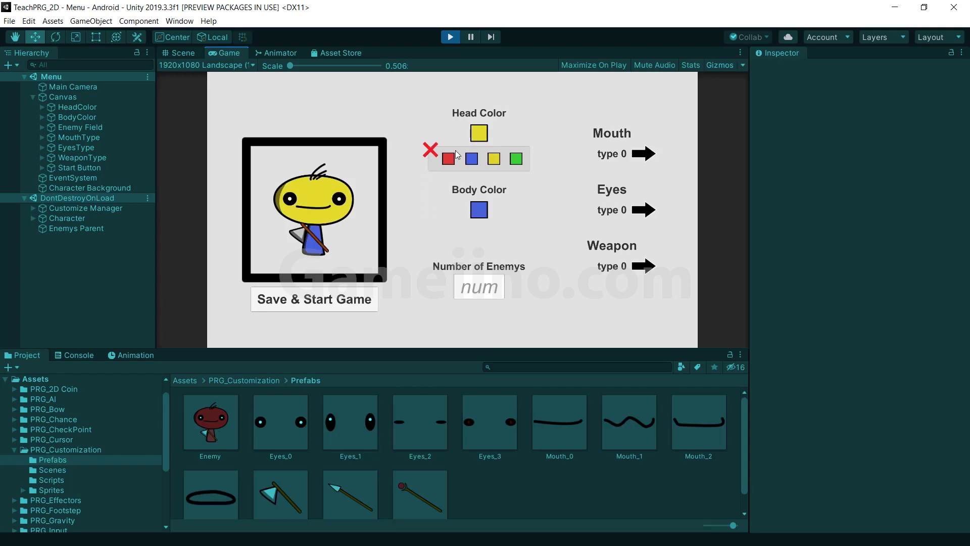
left_click(431, 150)
Step: Set the weapon, eyes and mouth each to type 2
double_click(644, 268)
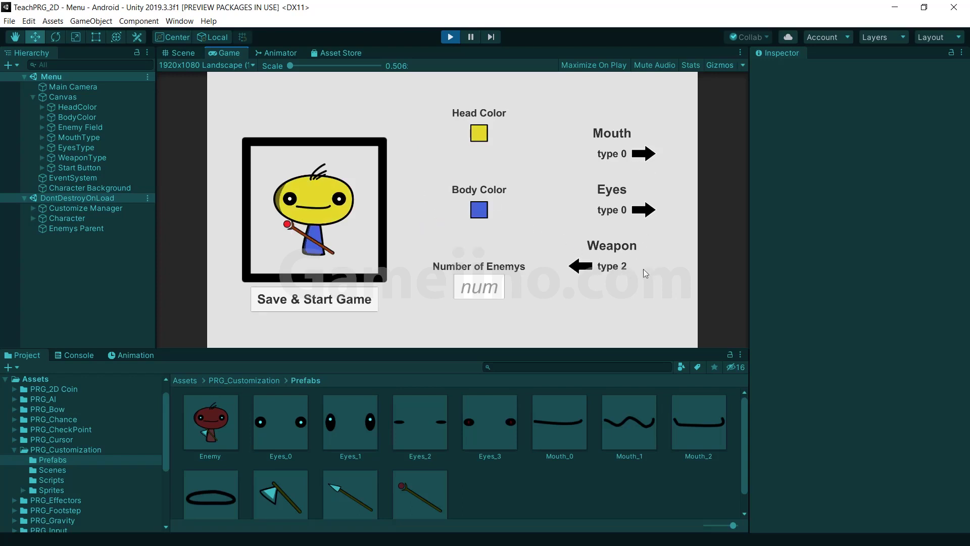
left_click(646, 211)
left_click(645, 211)
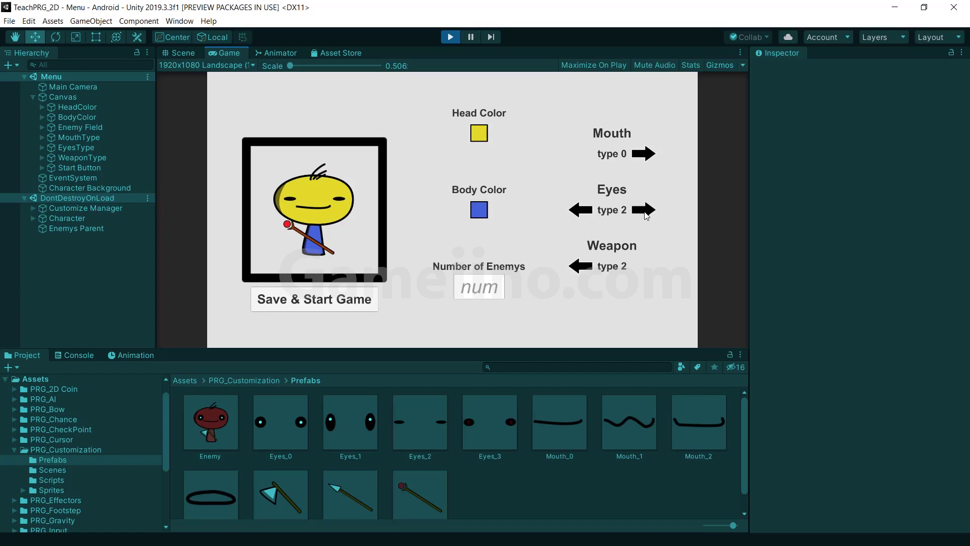
left_click(649, 158)
left_click(650, 157)
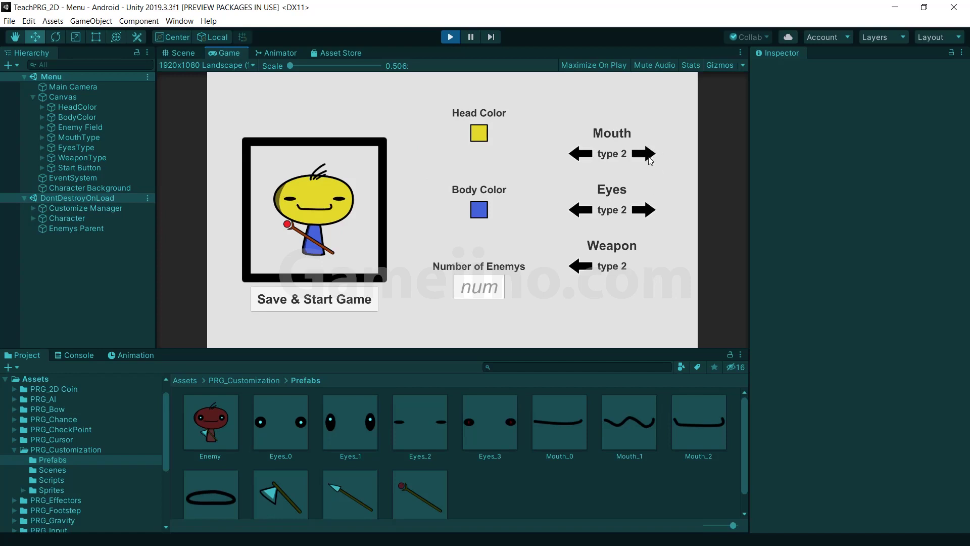
Step: Enter 3 enemies and press Save & Start Game to load the Game scene
left_click(481, 295)
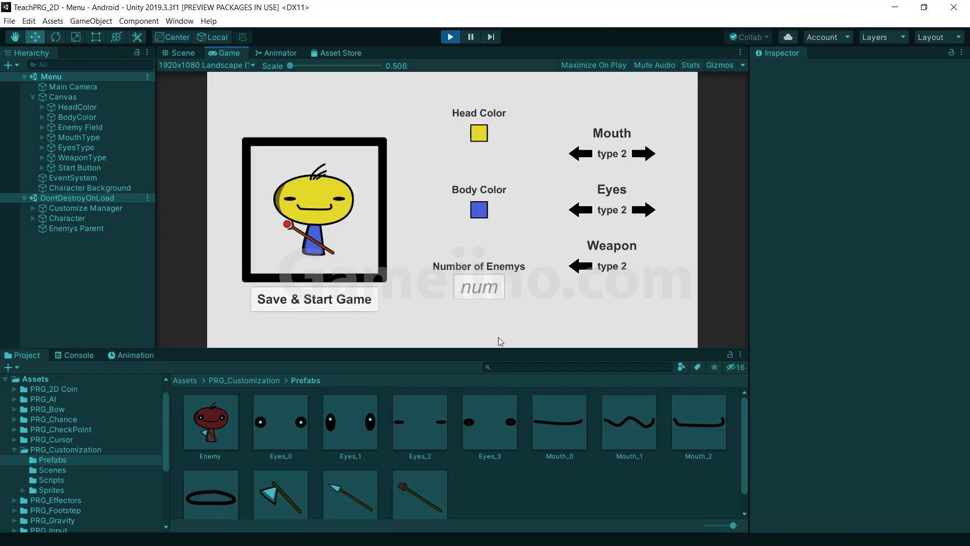
type("3")
left_click(324, 302)
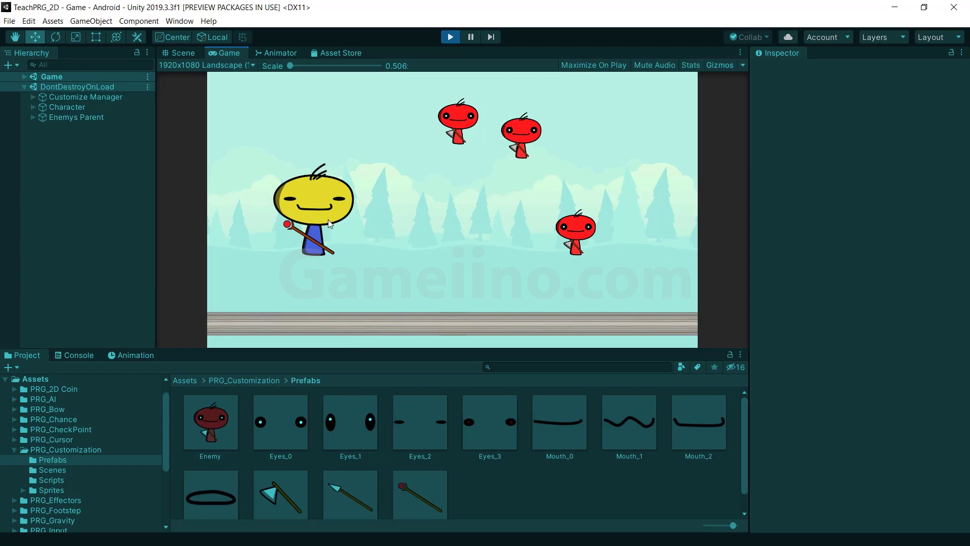
Step: Inspect Customize Manager, Character and Enemys Parent under DontDestroyOnLoad, then stop playing
left_click(83, 89)
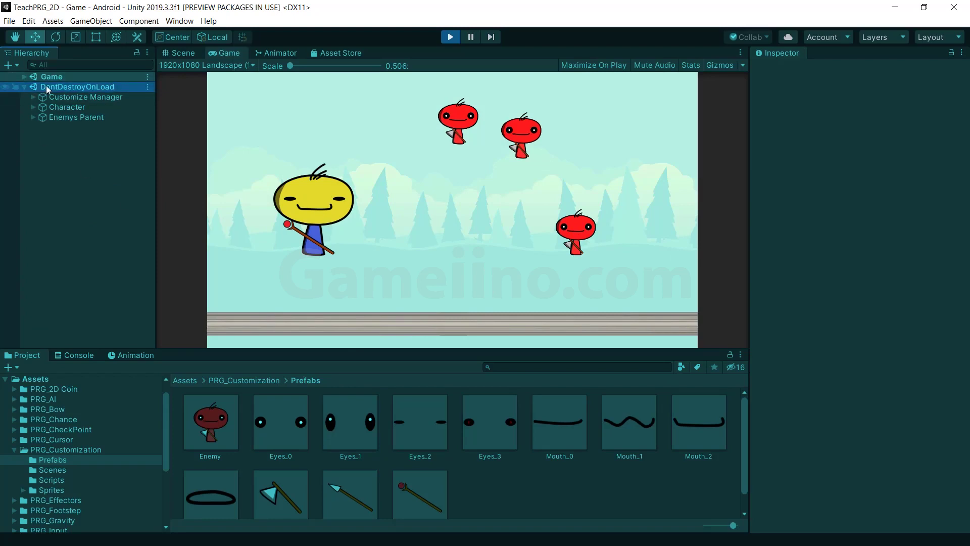
left_click(72, 98)
left_click(64, 109)
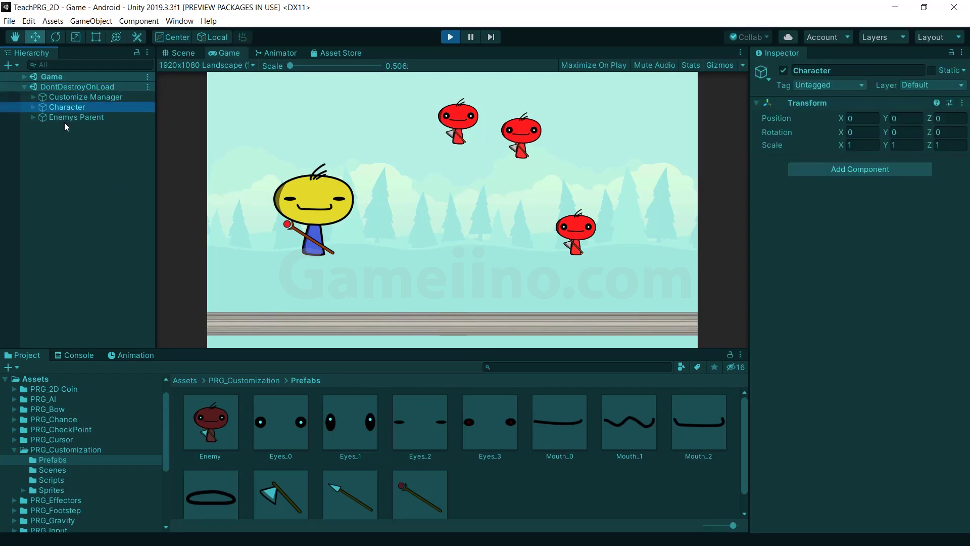
left_click(63, 117)
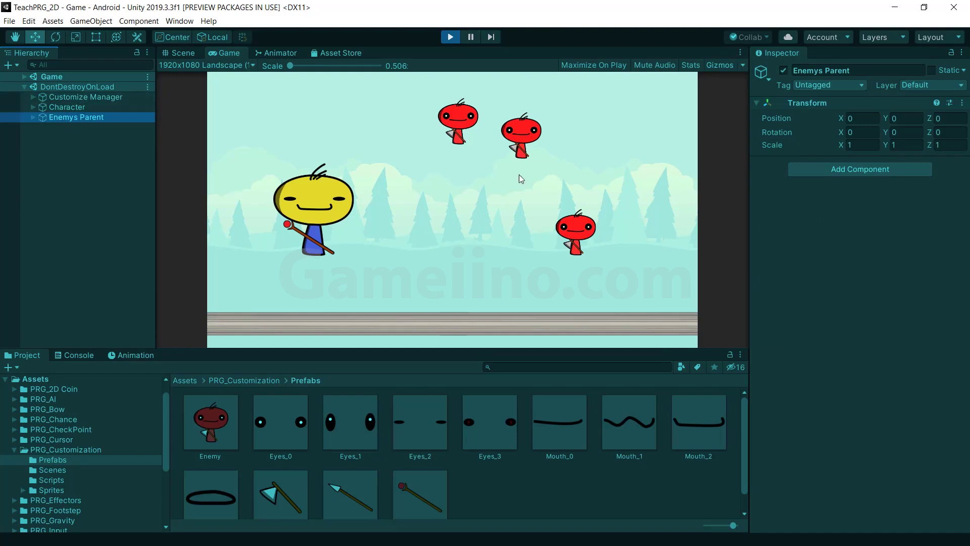
left_click(448, 37)
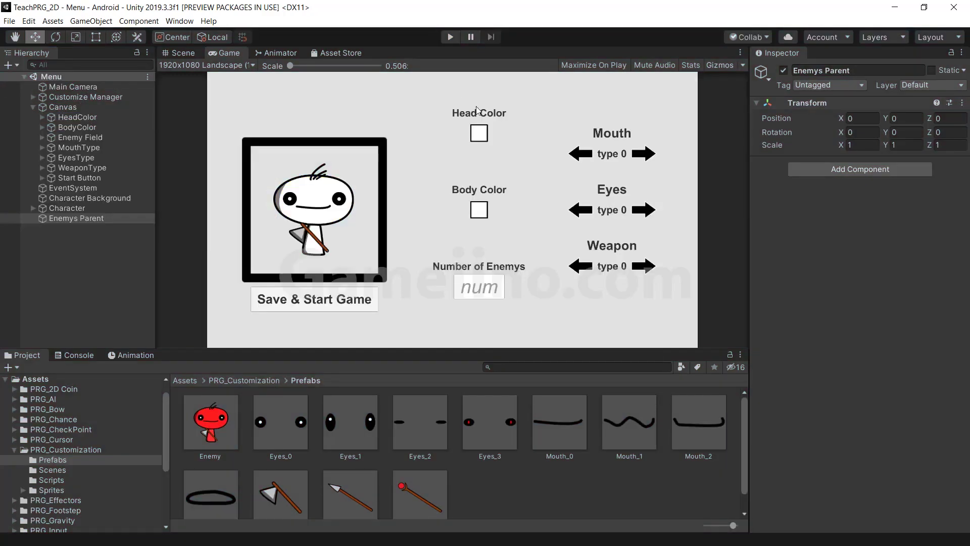
Step: Replay the menu with 50 enemies, start the game, then stop Play mode
left_click(450, 37)
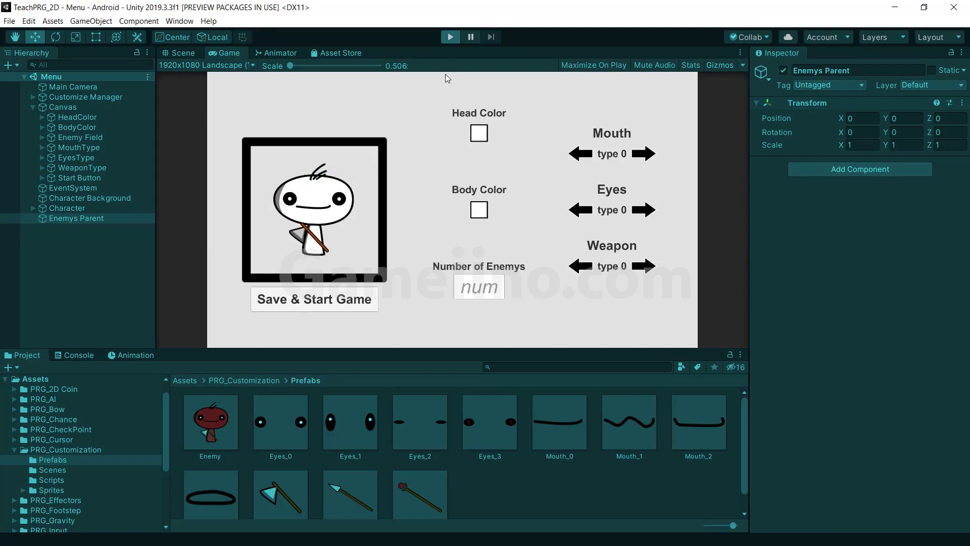
left_click(477, 292)
type("50")
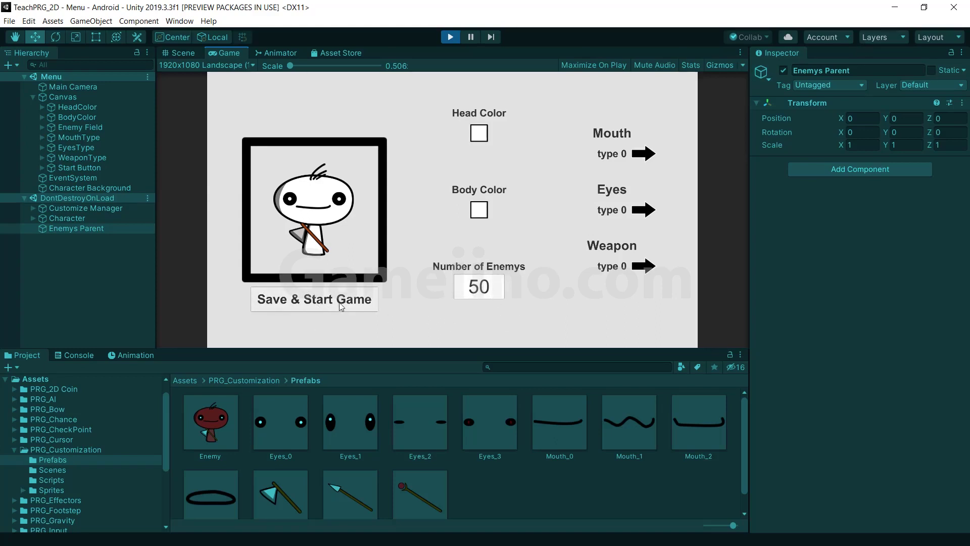
left_click(298, 310)
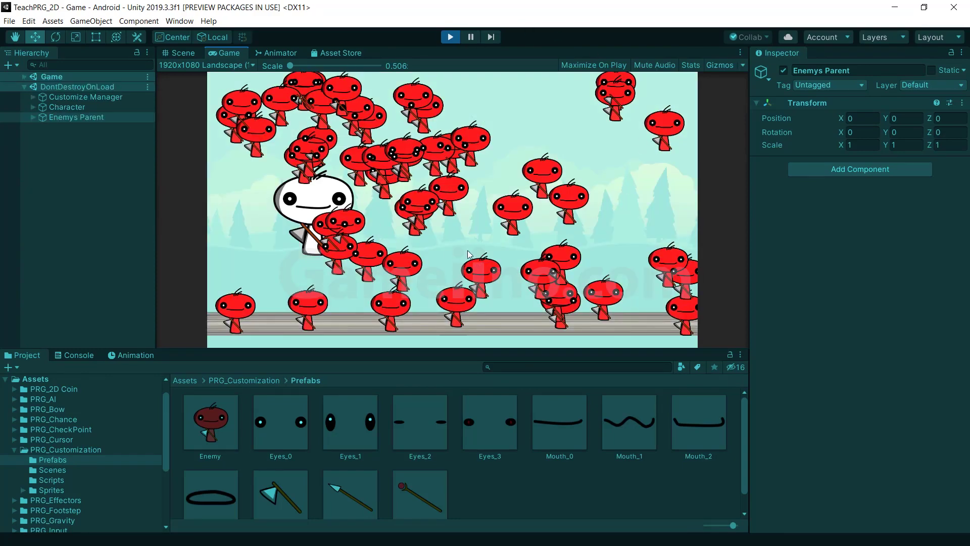
left_click(450, 39)
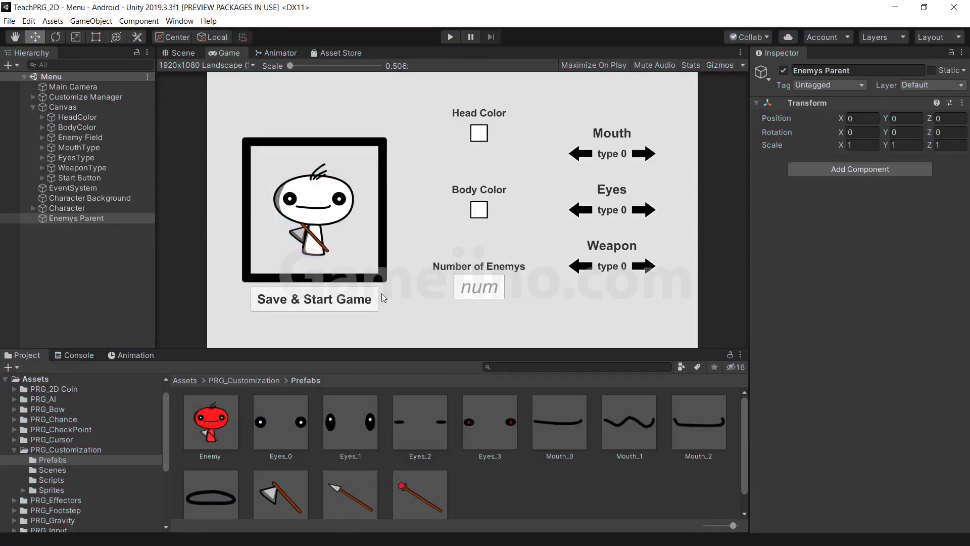